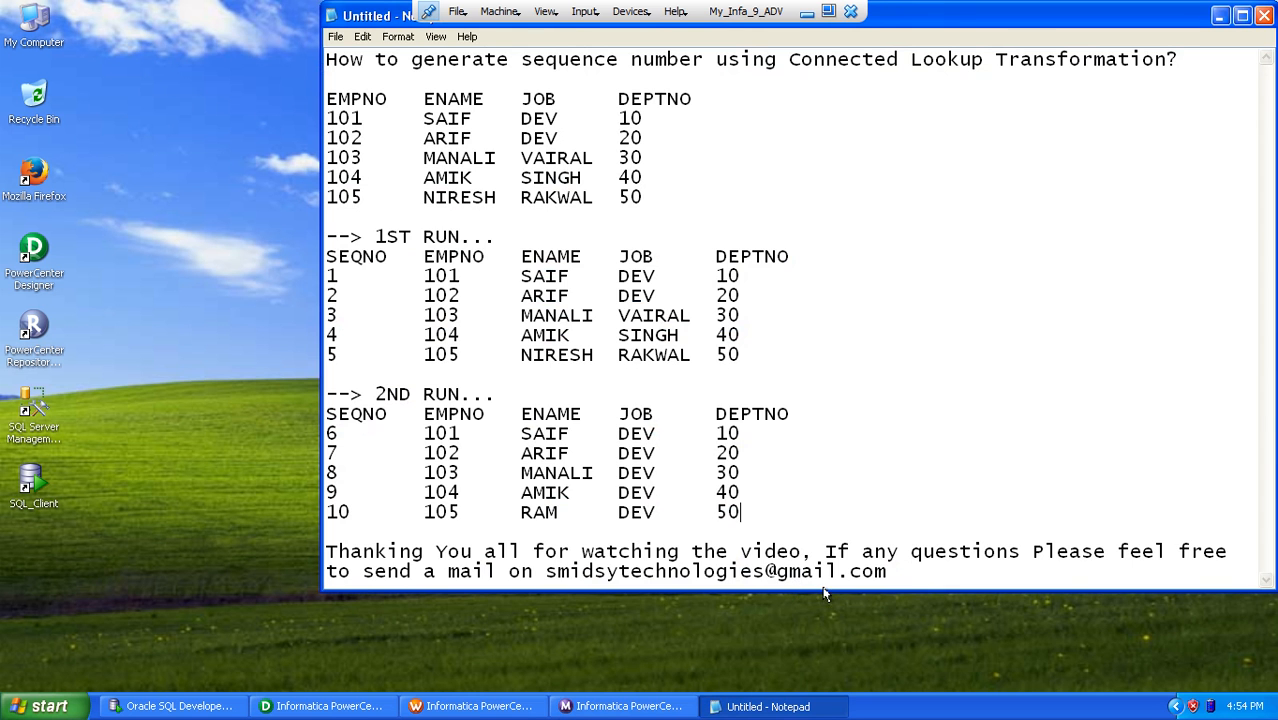
# Step: Review the scenario notes on the source rows, the expected 1st and 2nd run outputs, and the Connected Lookup Transformation requirement
pyautogui.moveTo(826, 594); pyautogui.dragTo(844, 696)
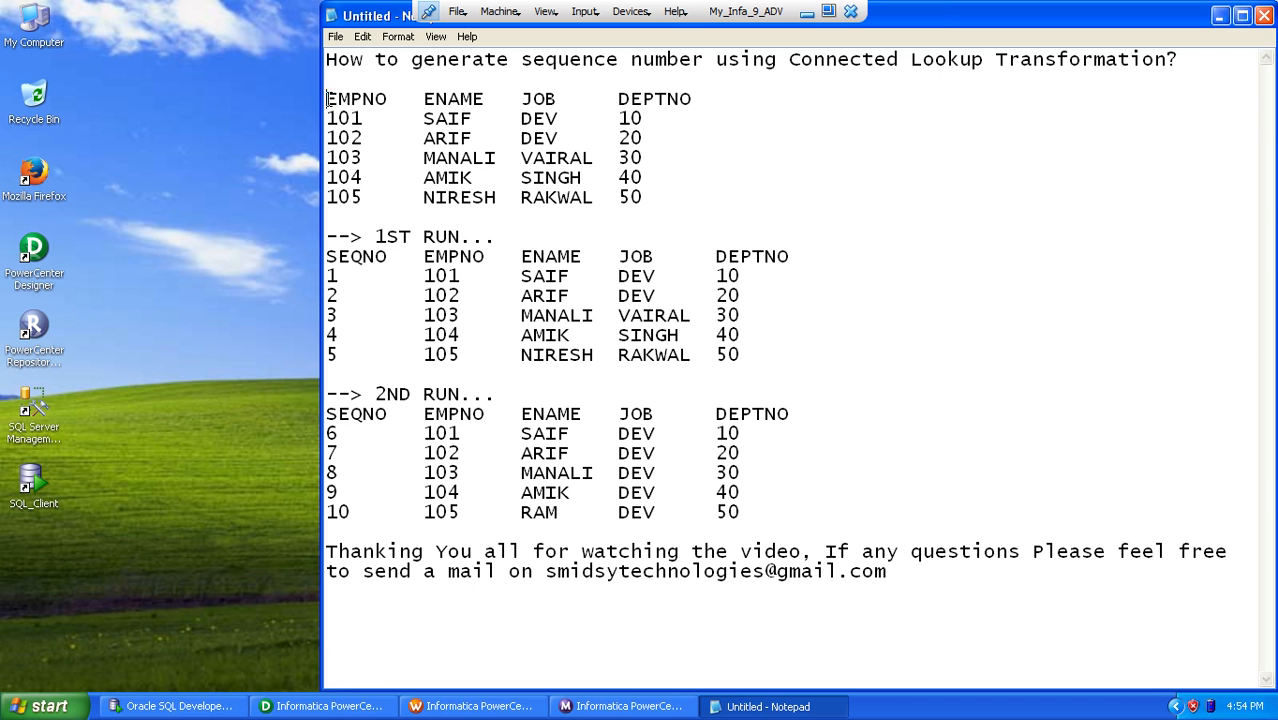
pyautogui.moveTo(327, 99); pyautogui.dragTo(648, 199)
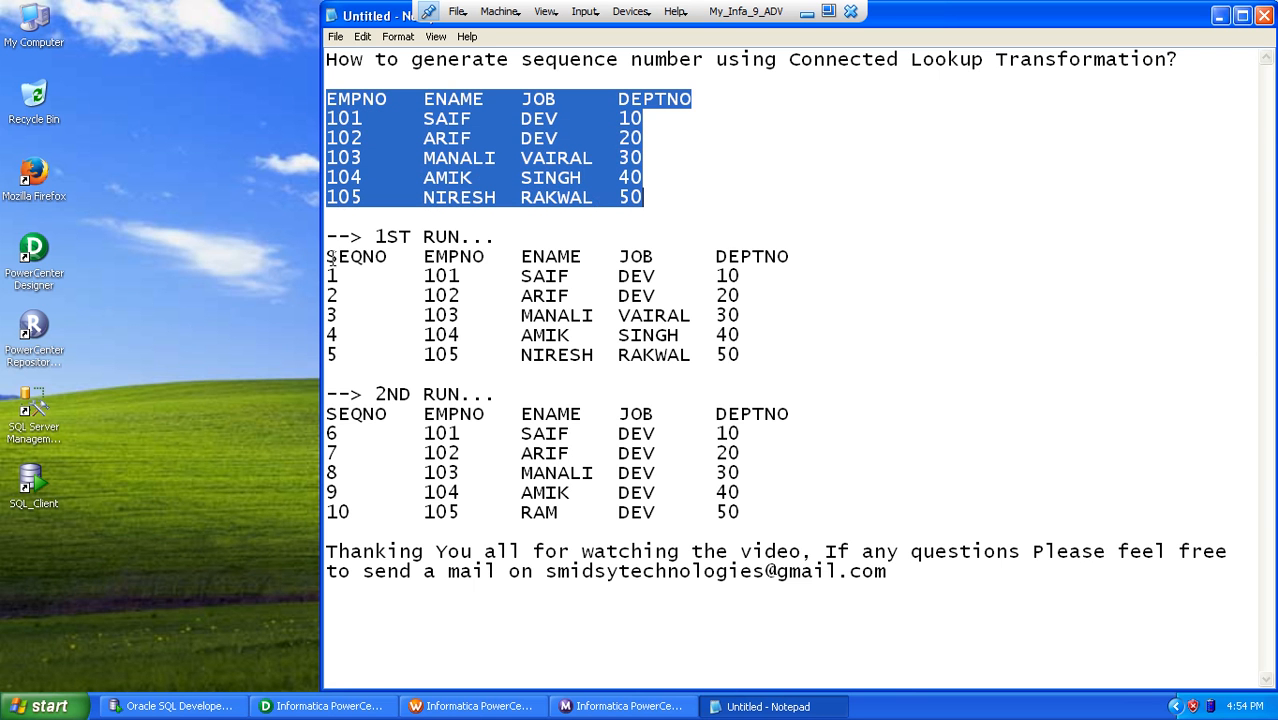
pyautogui.moveTo(329, 258); pyautogui.dragTo(740, 355)
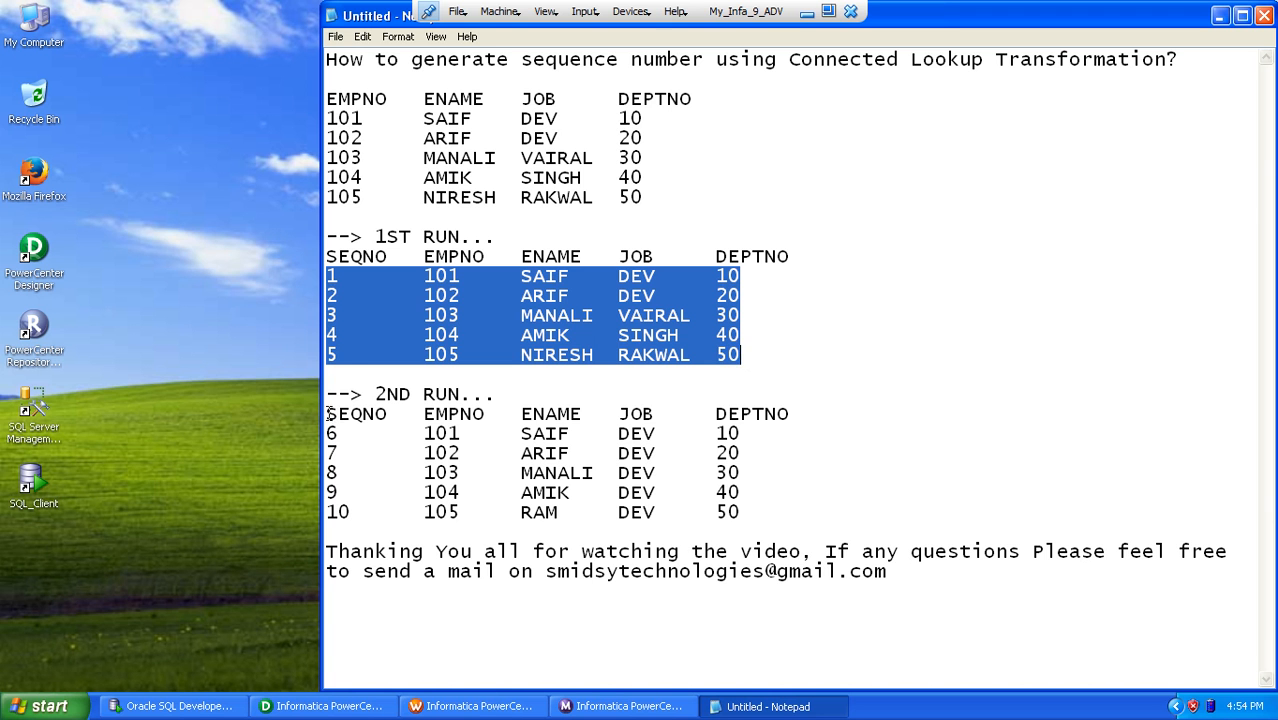
pyautogui.click(341, 356)
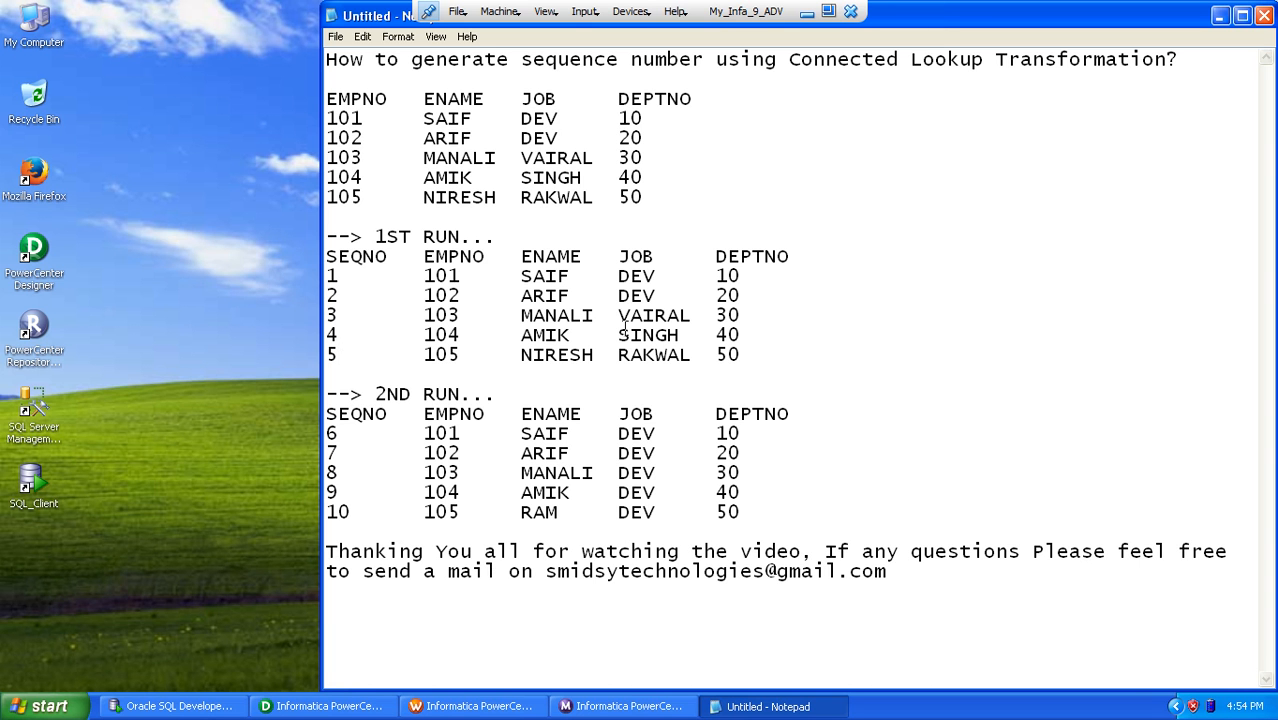
pyautogui.moveTo(789, 59); pyautogui.dragTo(1165, 65)
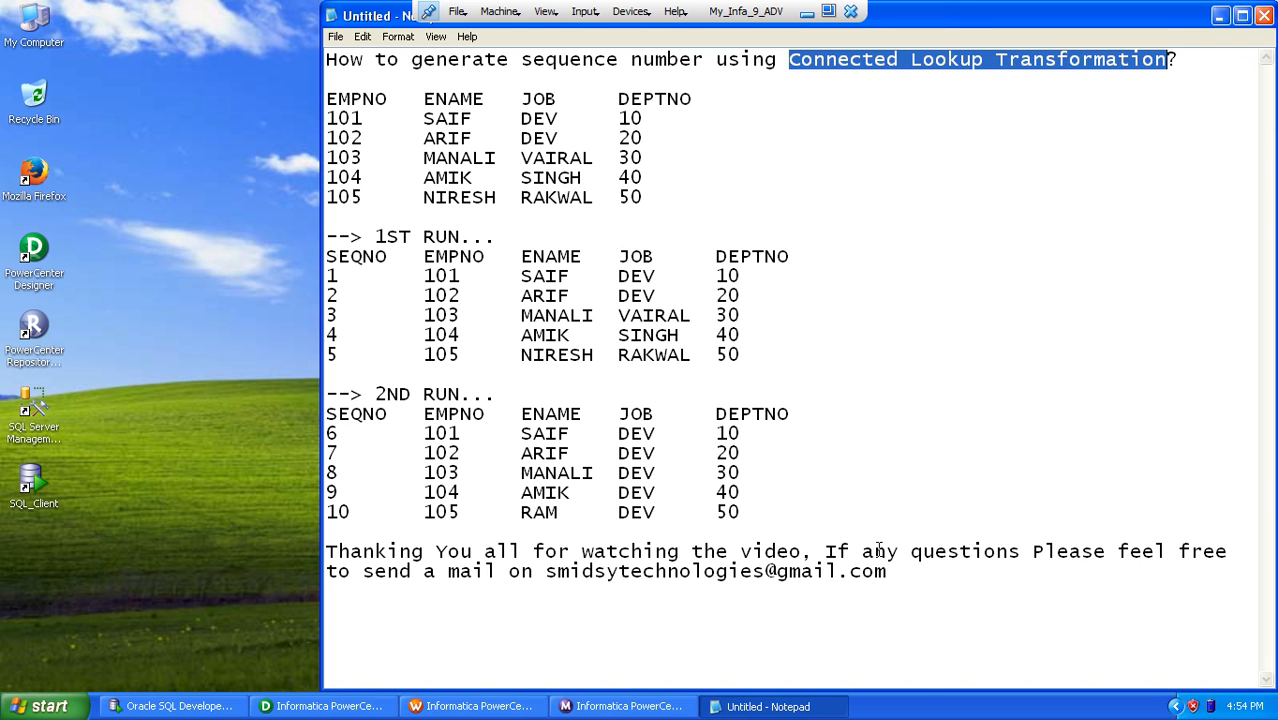
pyautogui.click(914, 569)
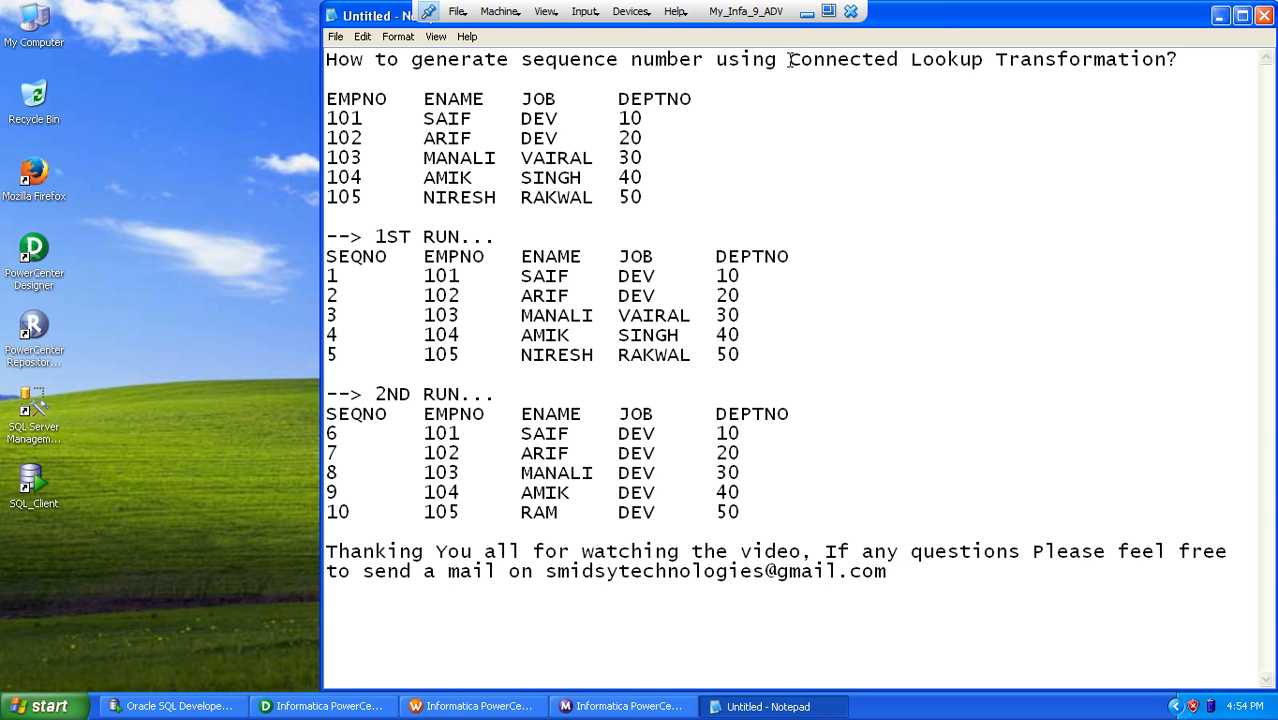
pyautogui.moveTo(790, 59); pyautogui.dragTo(1166, 62)
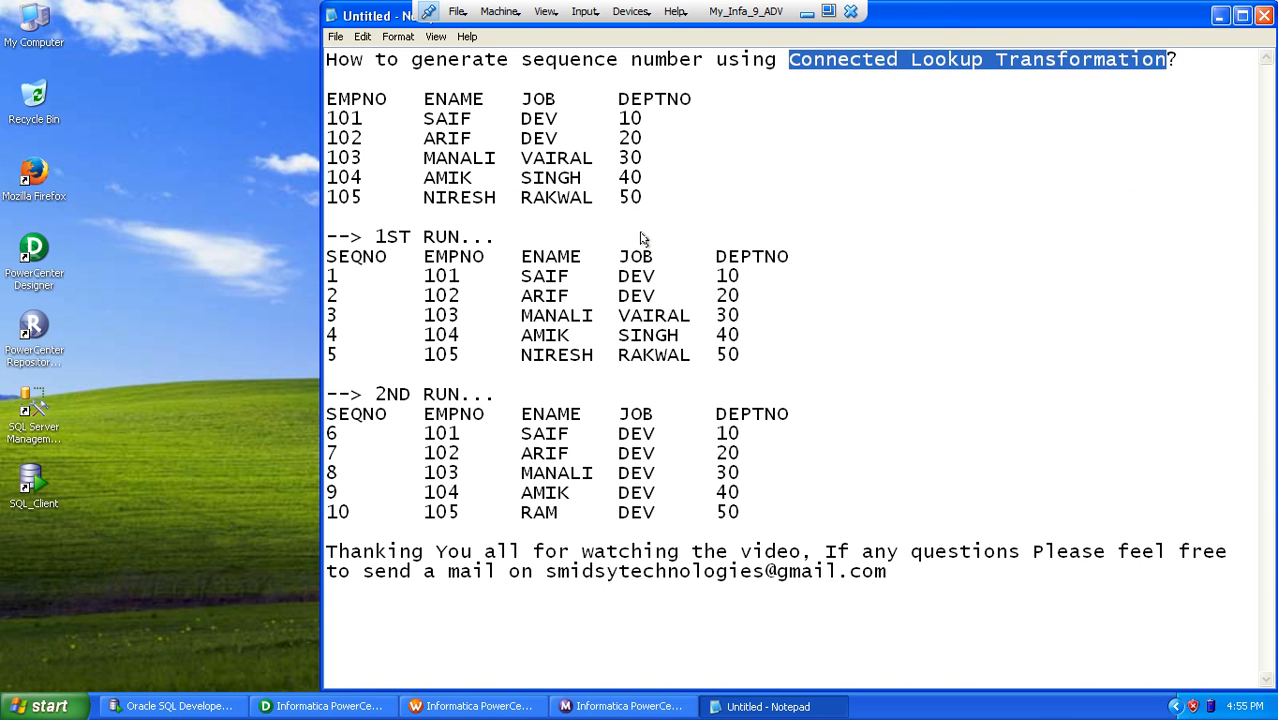
pyautogui.click(1219, 16)
# Step: Switch to Oracle SQL Developer and run the existing SELECT queries on SCNR_51_SRC and SCNR_51_TGT
pyautogui.click(158, 700)
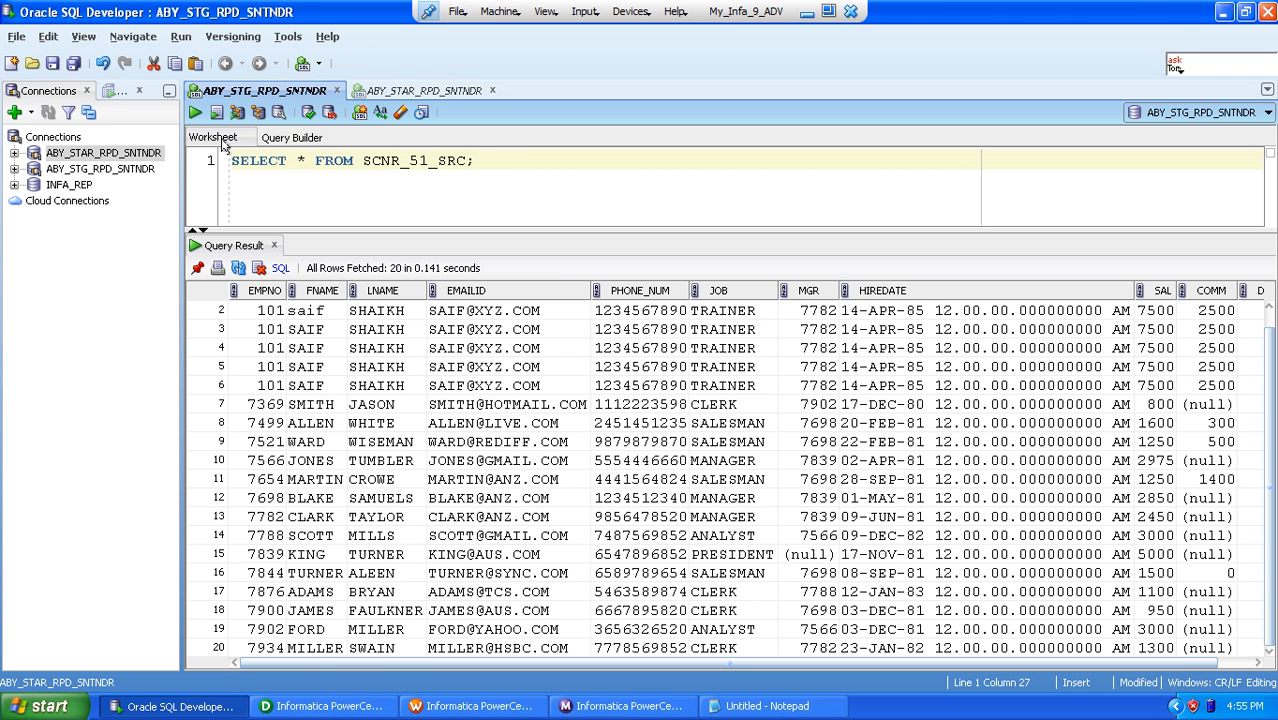
pyautogui.click(195, 112)
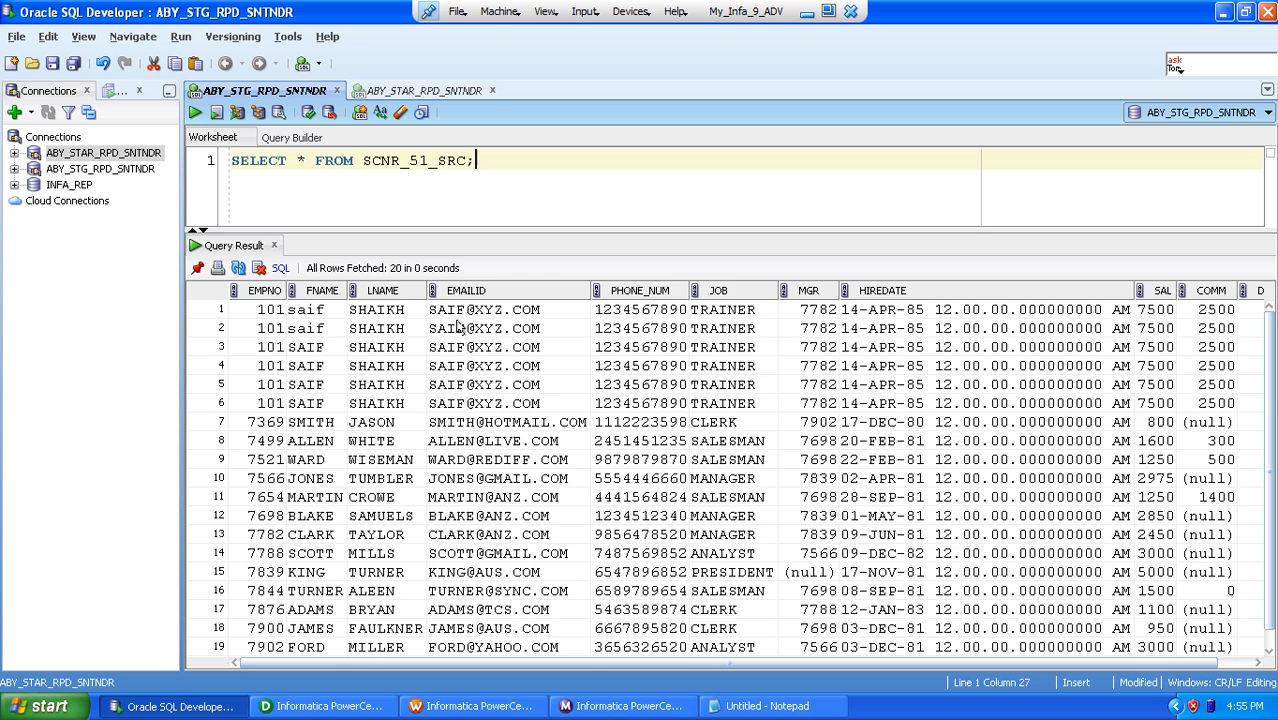
pyautogui.click(411, 89)
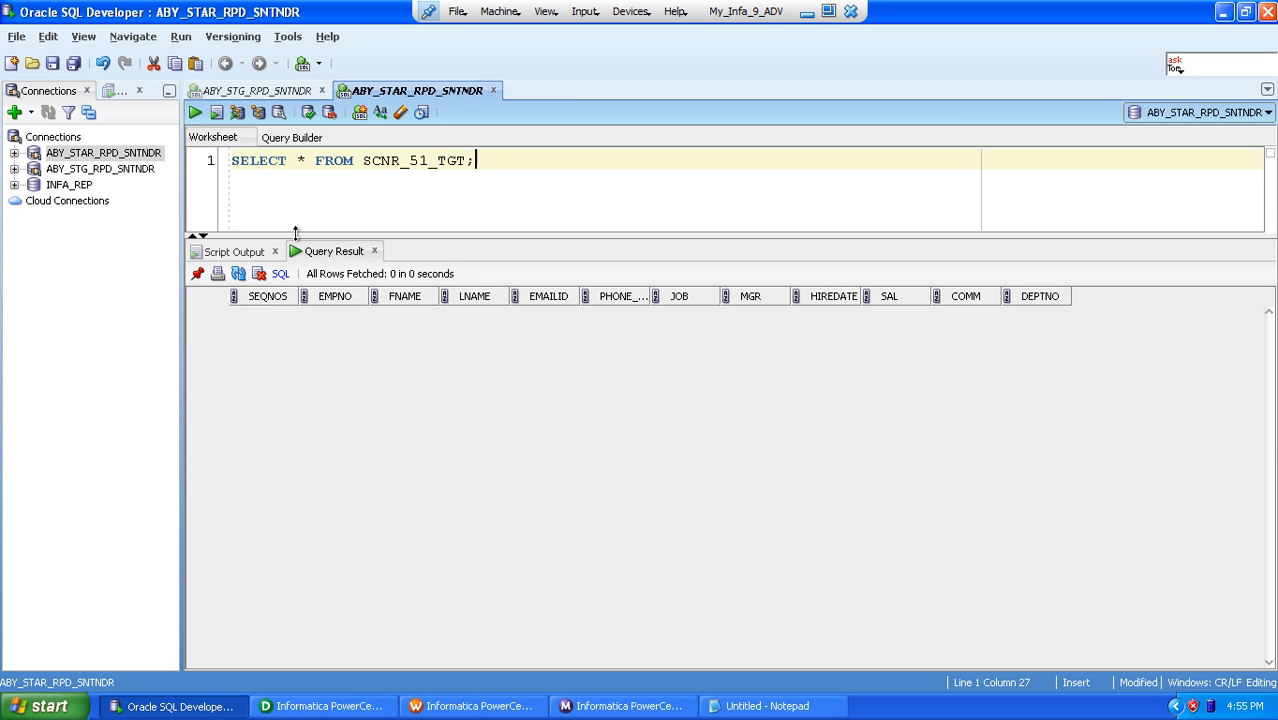
pyautogui.moveTo(297, 235); pyautogui.dragTo(294, 182)
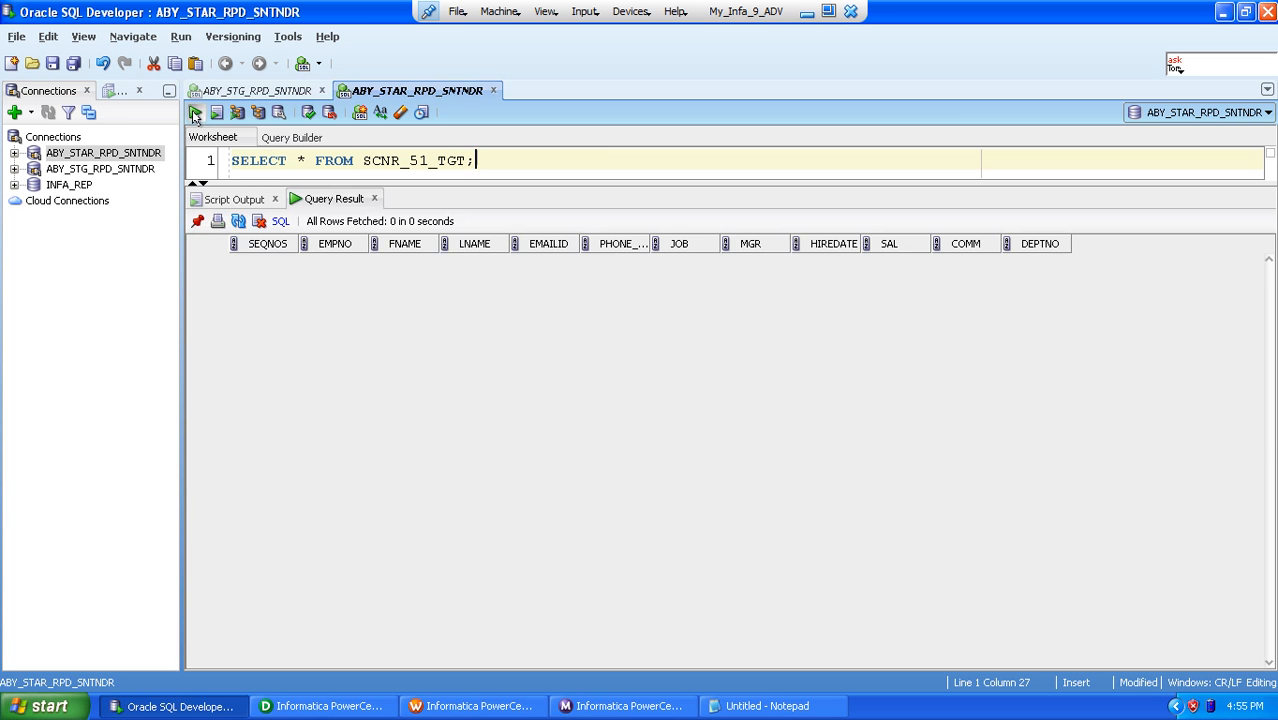
pyautogui.click(195, 112)
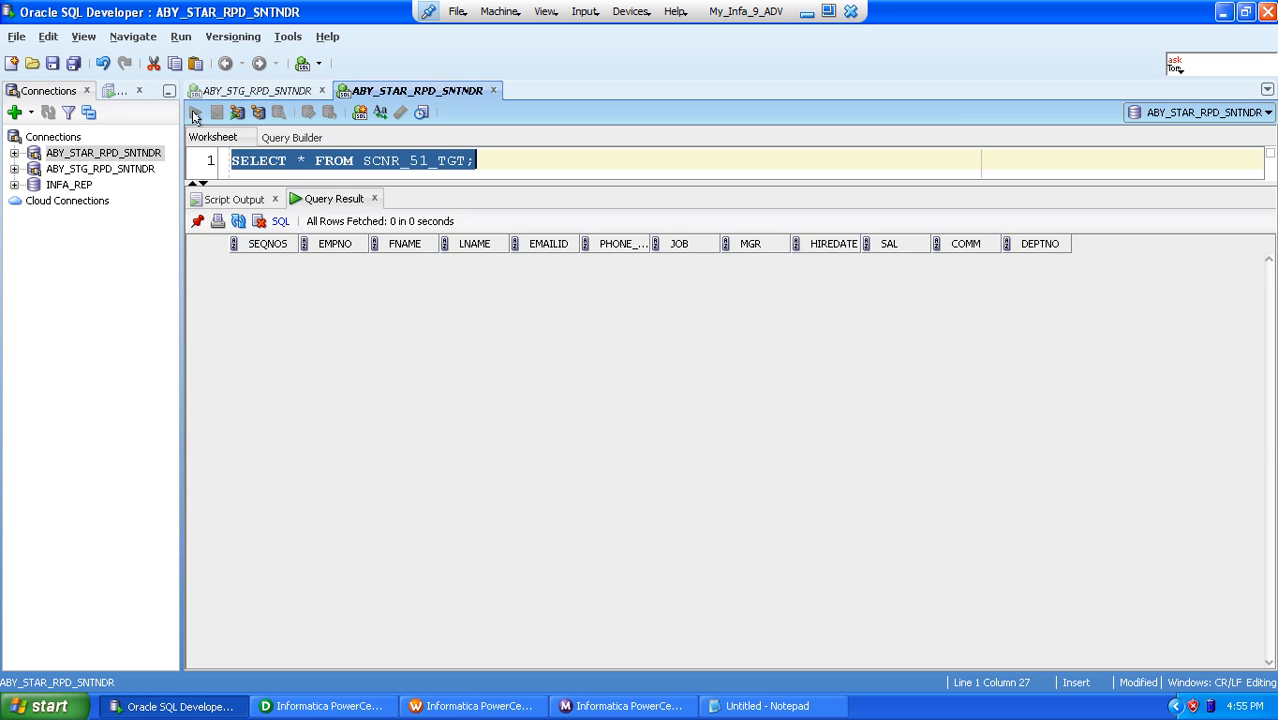
# Step: Switch to PowerCenter Designer and import the source table SCNR_51_SRC from the ABY_STG_RPD_SNTNDR database into the Source Analyzer
pyautogui.click(322, 706)
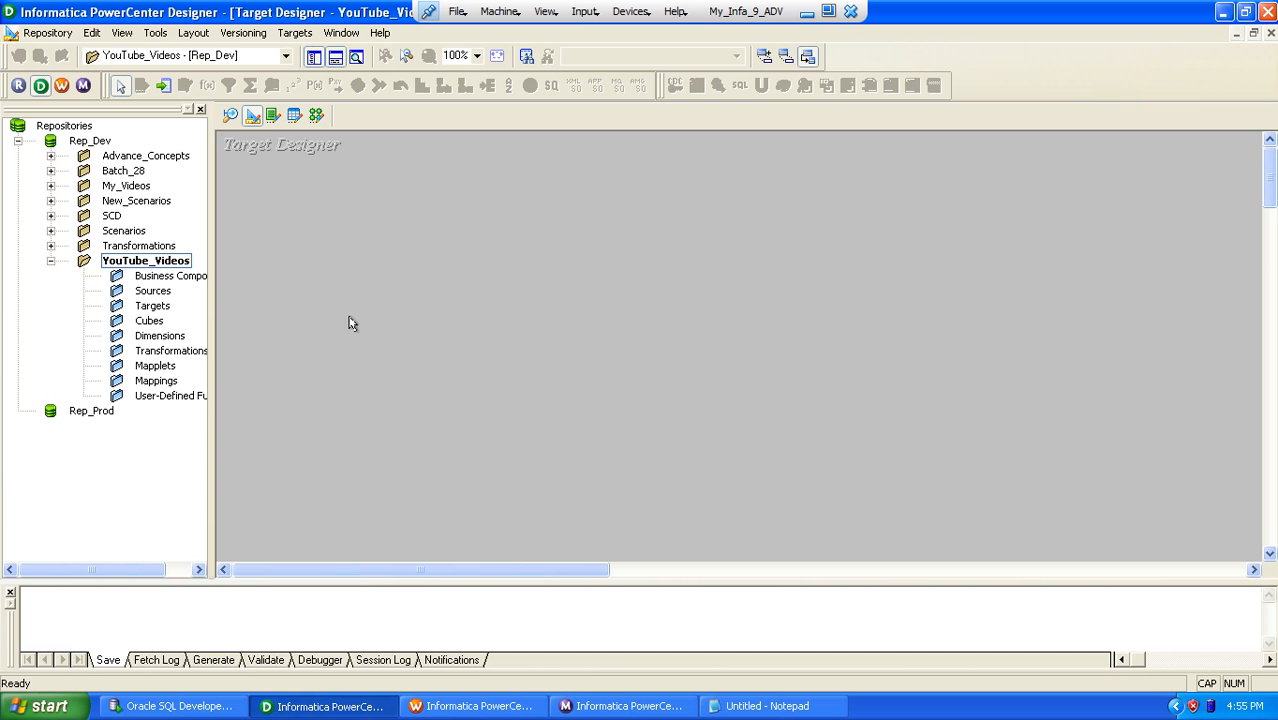
pyautogui.click(231, 115)
pyautogui.click(294, 33)
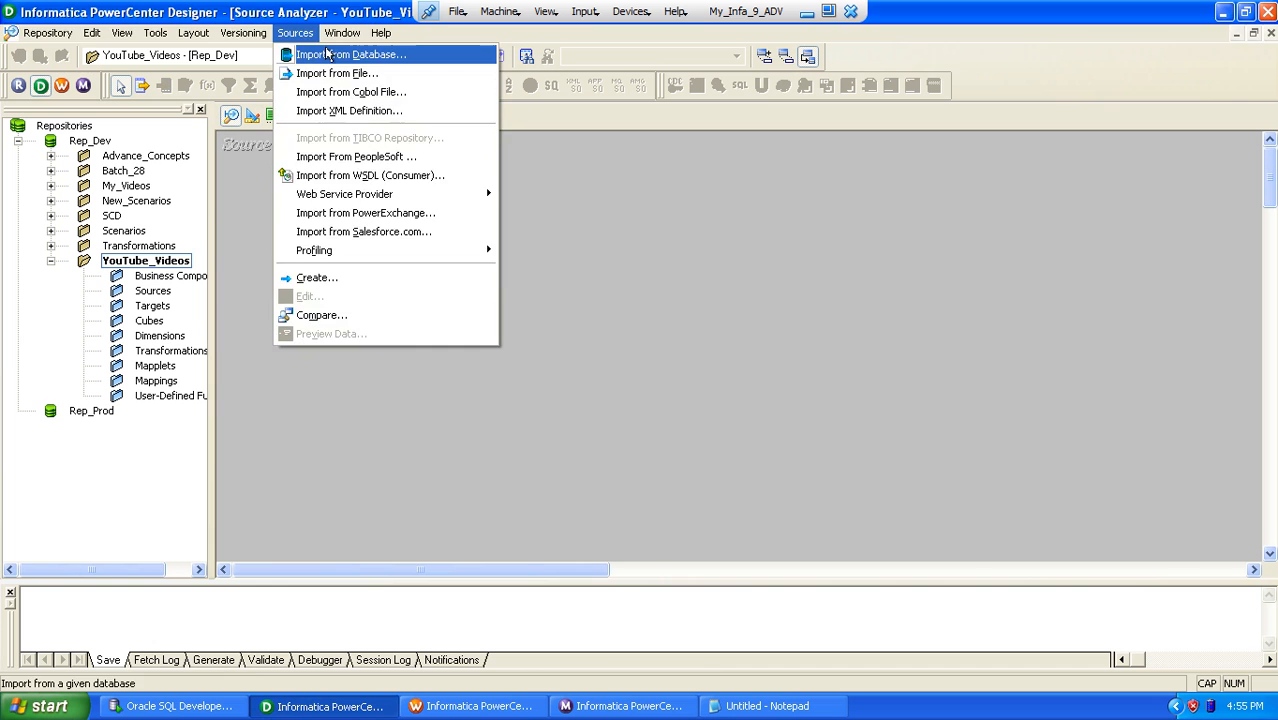
pyautogui.click(323, 52)
pyautogui.click(702, 288)
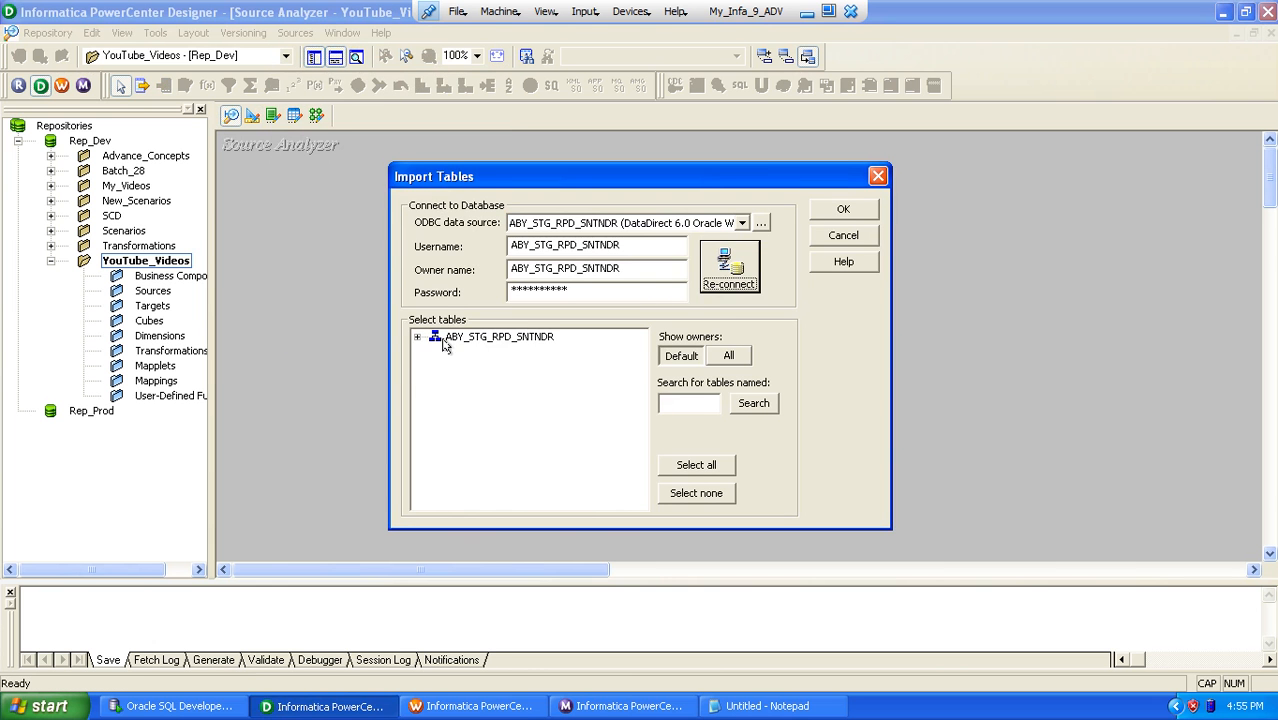
pyautogui.click(417, 337)
pyautogui.click(437, 353)
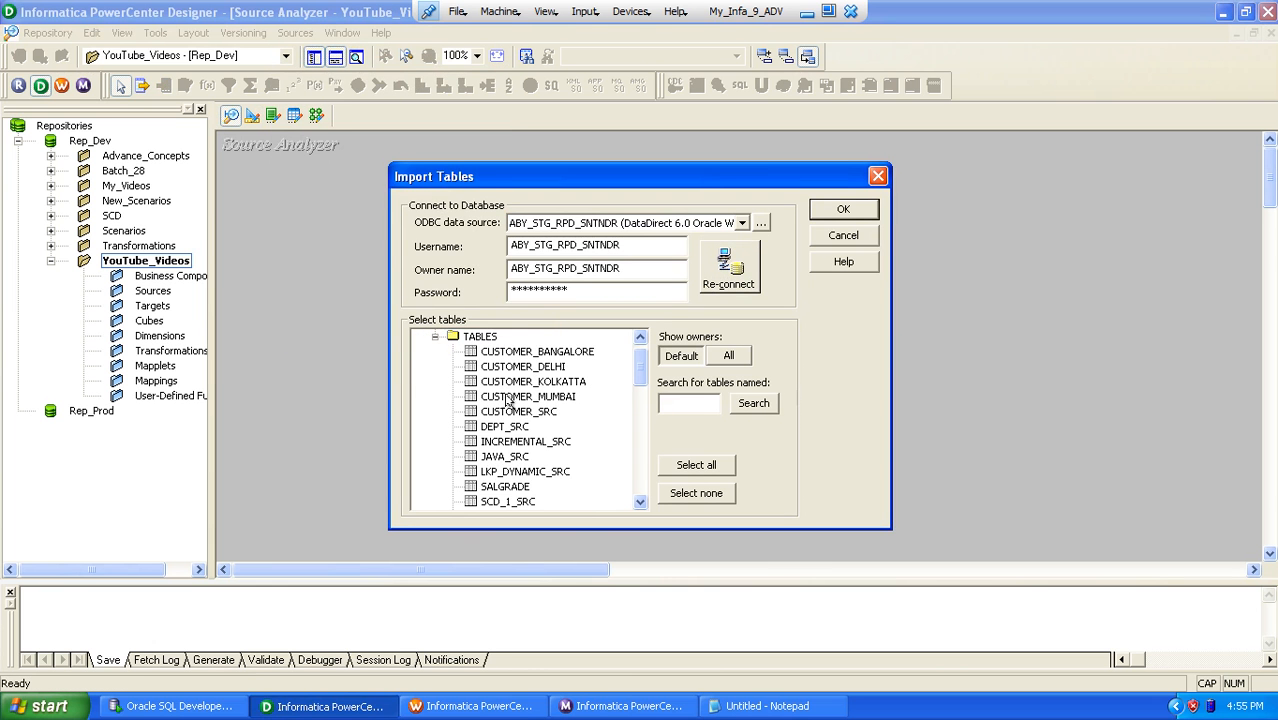
pyautogui.click(508, 398)
pyautogui.write('scn')
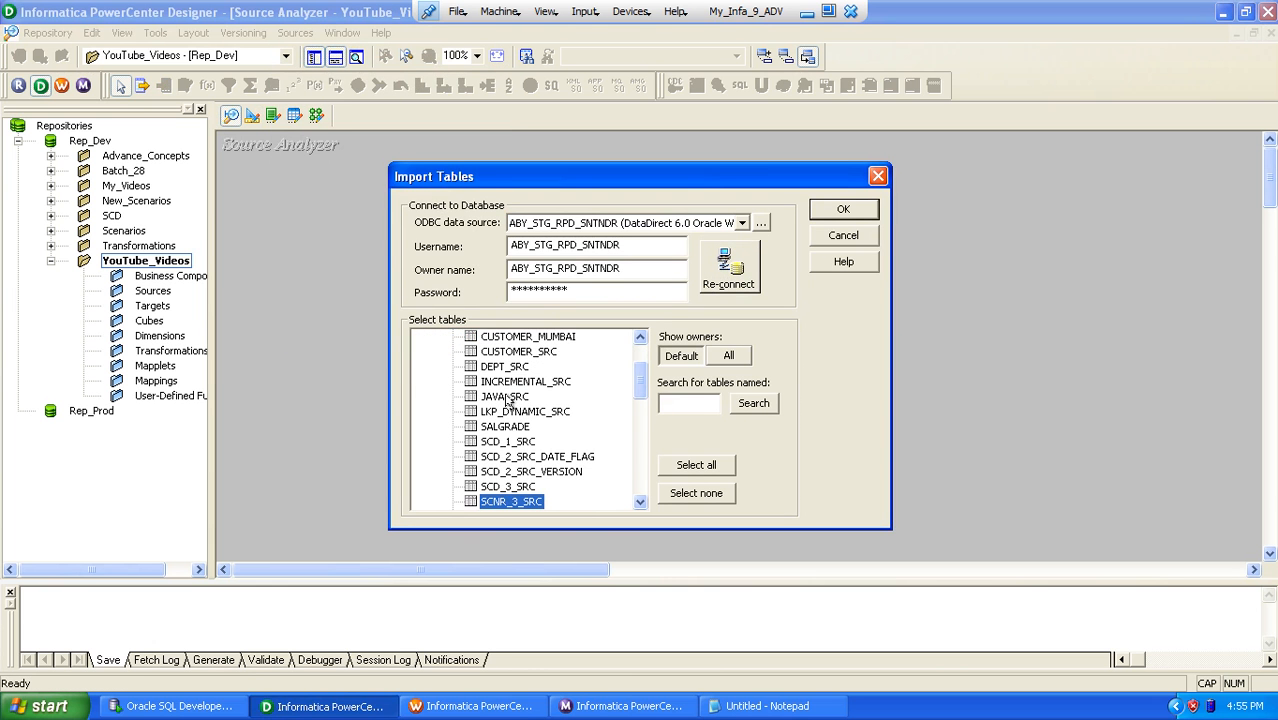
pyautogui.press('Down')
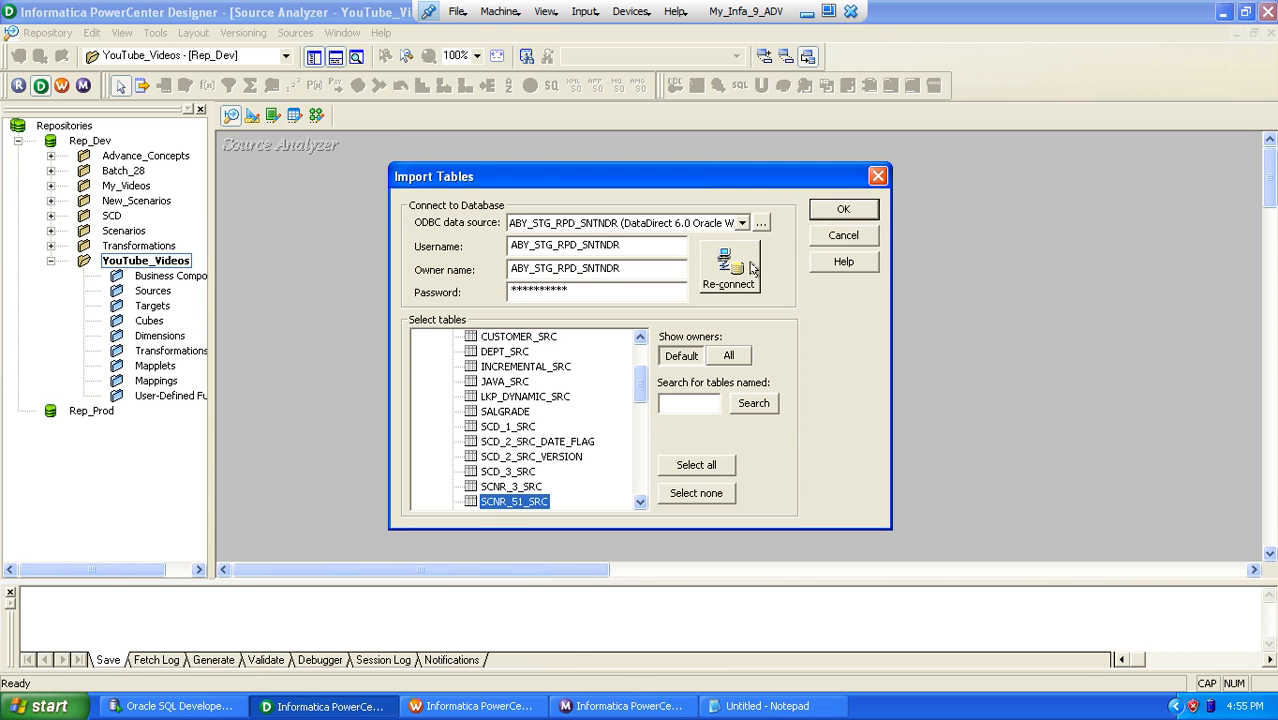
pyautogui.click(822, 212)
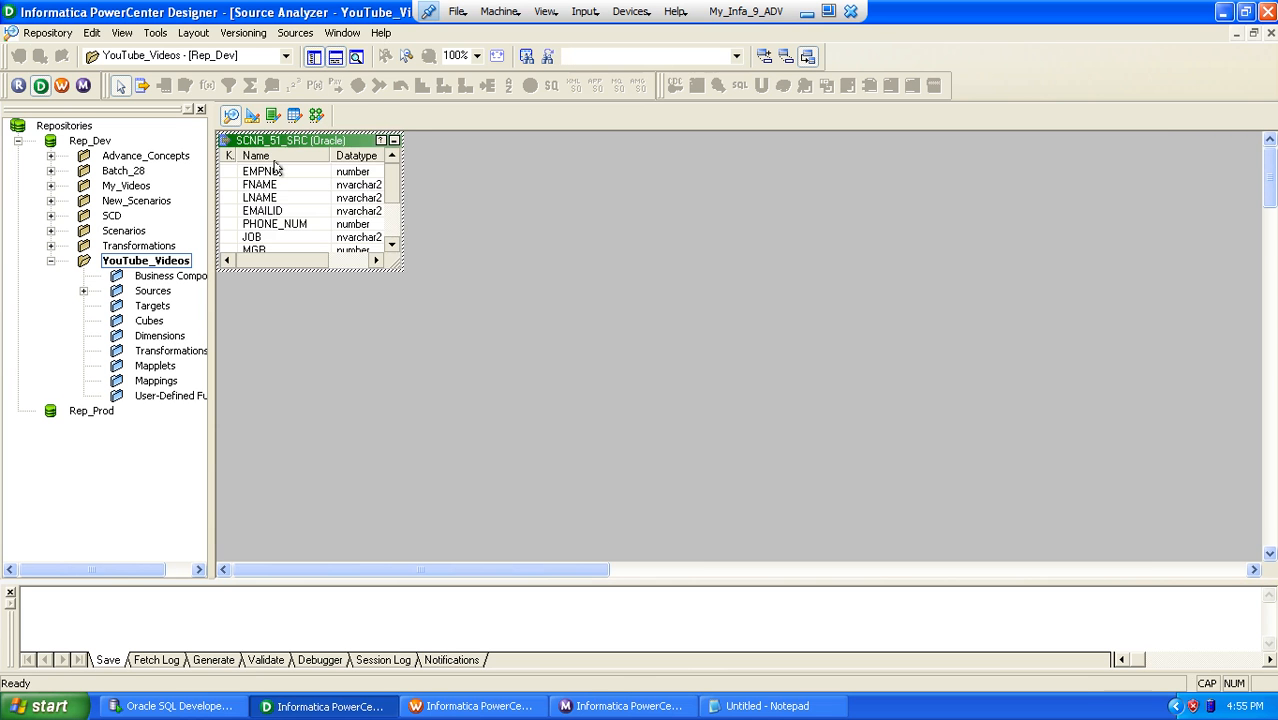
# Step: Import the target table SCNR_51_TGT from the ABY_STAR_RPD_SNTNDR database into the Target Designer
pyautogui.click(252, 115)
pyautogui.click(295, 33)
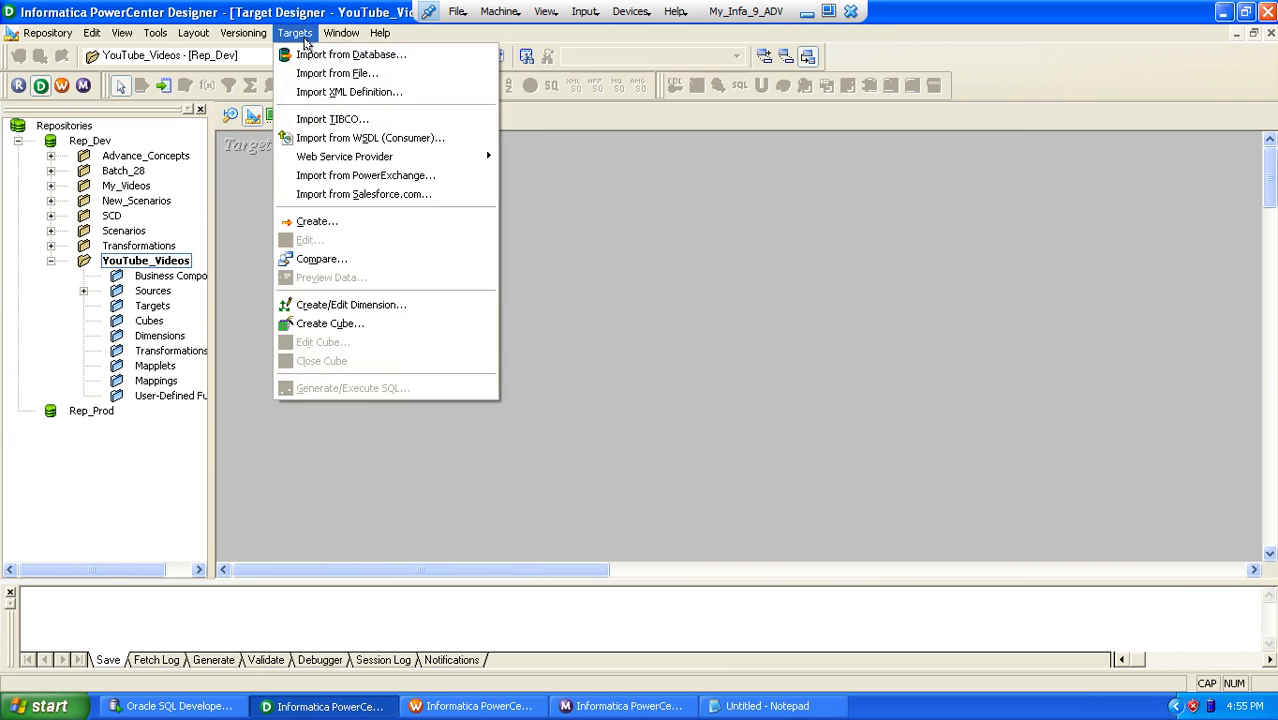
pyautogui.click(345, 51)
pyautogui.click(735, 265)
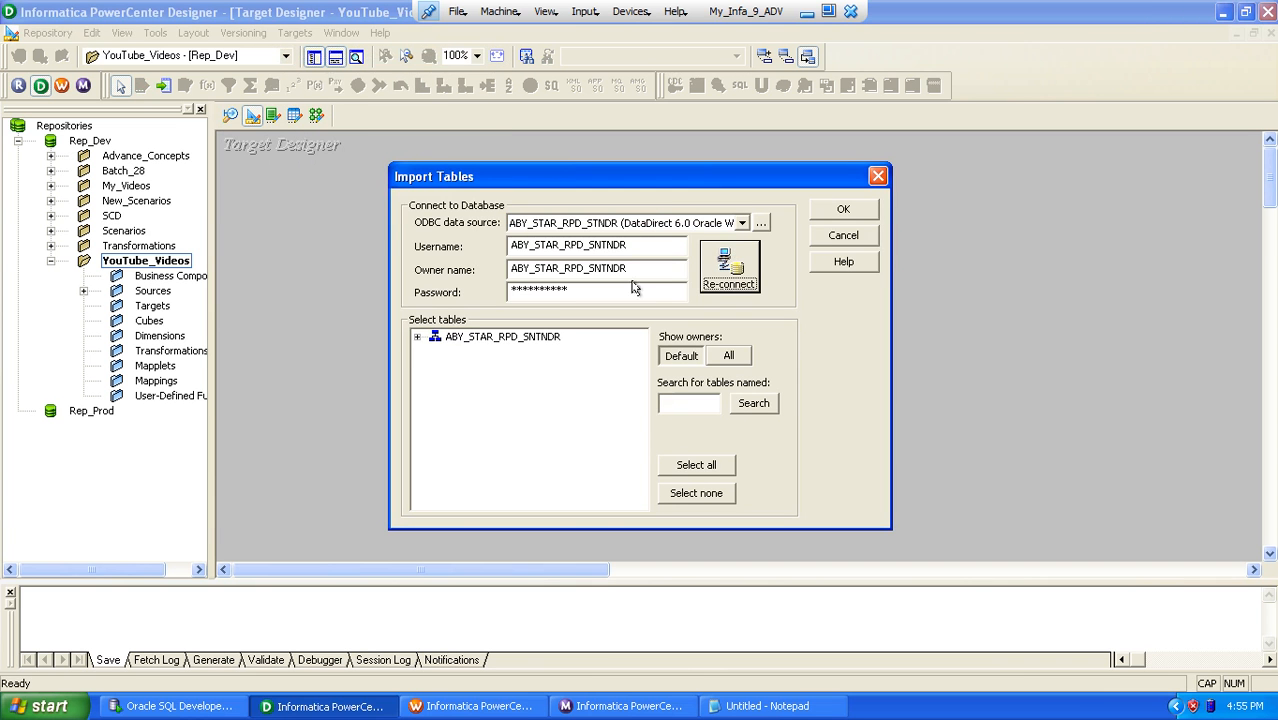
pyautogui.click(417, 337)
pyautogui.click(435, 352)
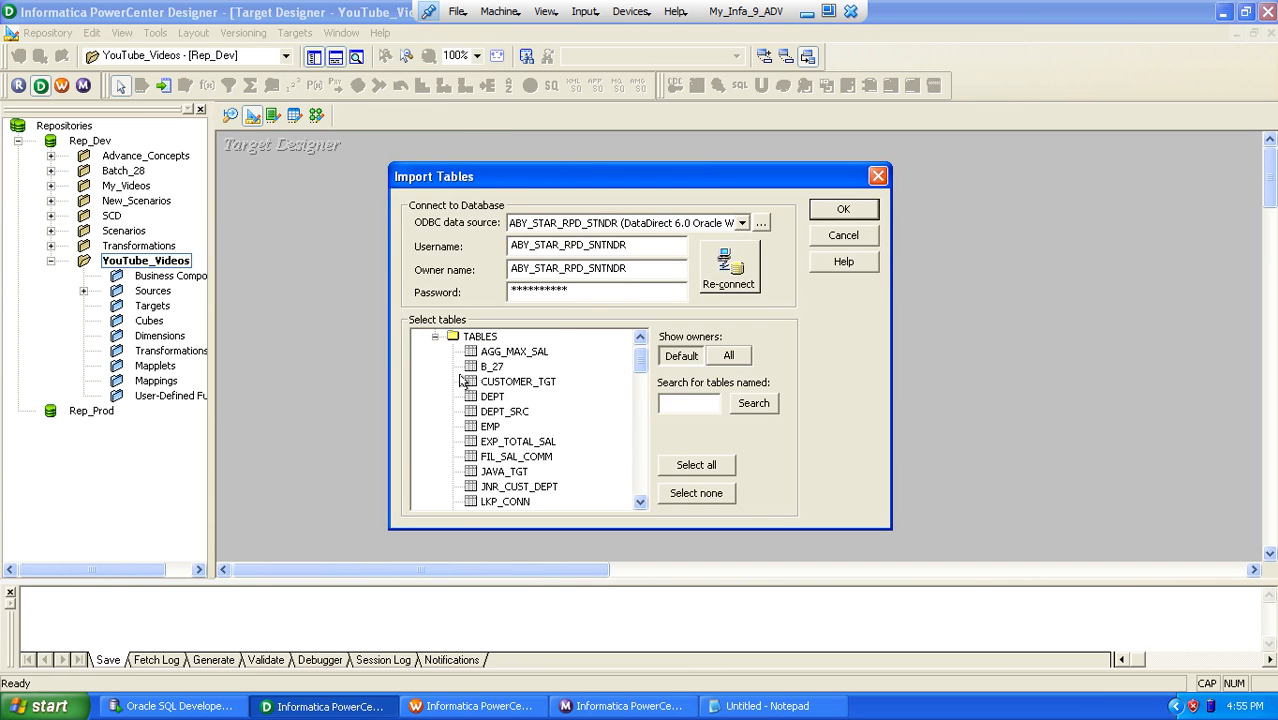
pyautogui.click(503, 443)
pyautogui.write('scn')
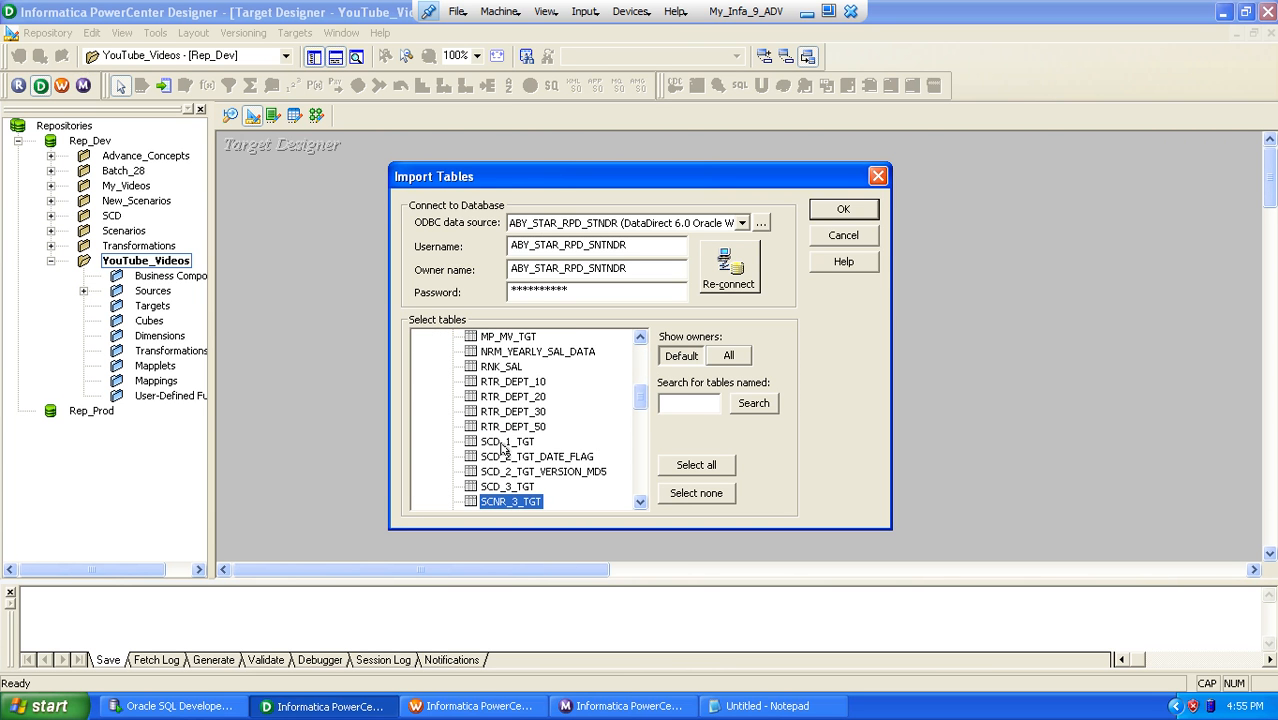
pyautogui.press('Down')
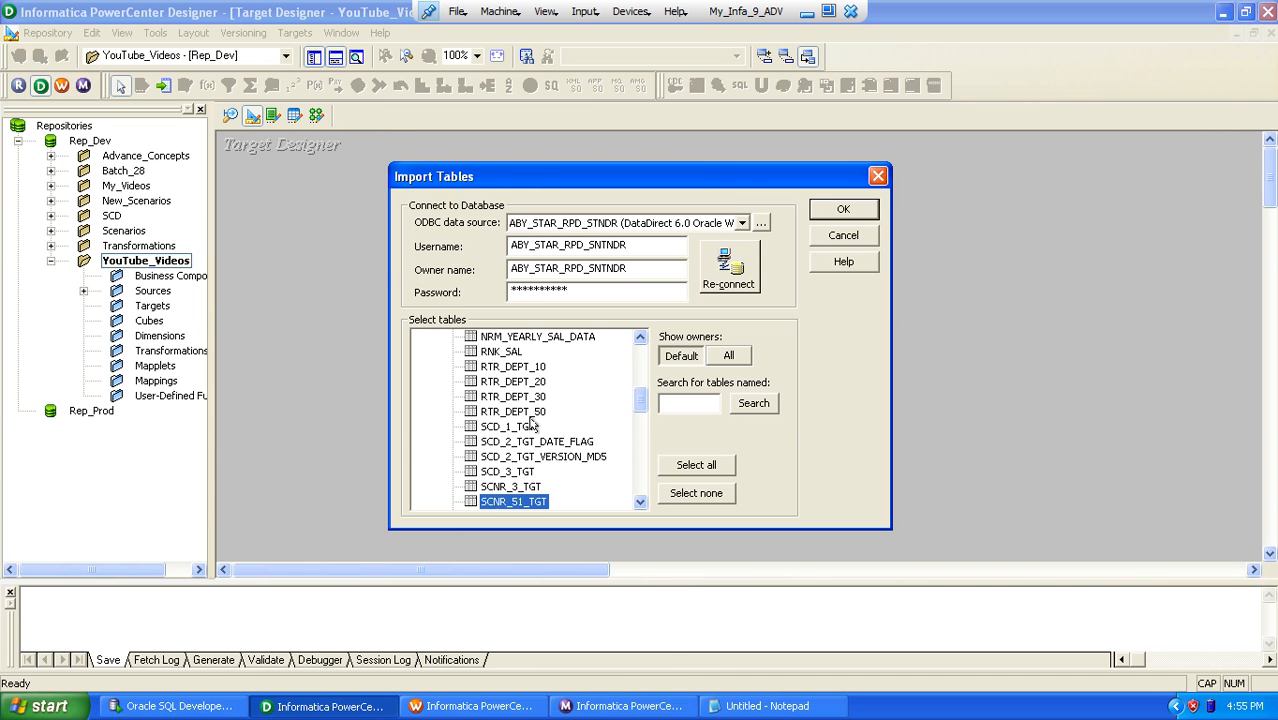
pyautogui.click(838, 208)
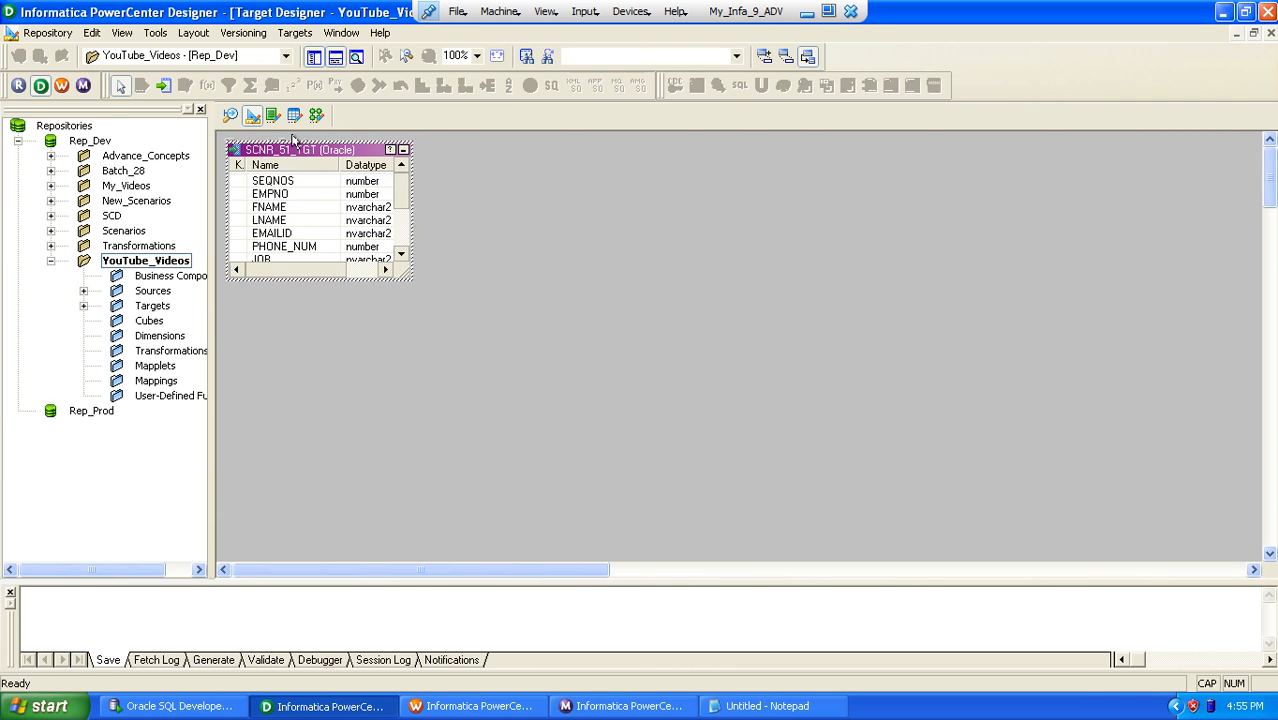
# Step: Create the mapping m_Generating_SeqNo_Using_Conn_Lkp in the Mapping Designer with SCNR_51_SRC as its source
pyautogui.click(316, 116)
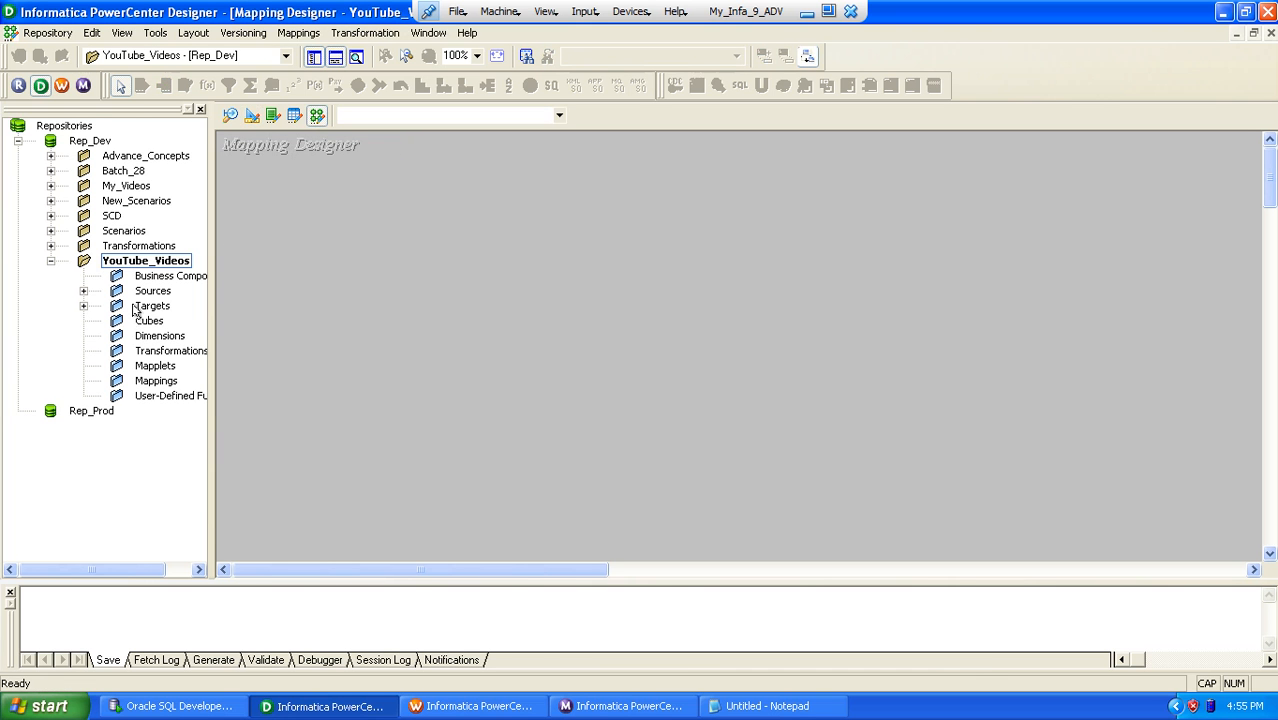
pyautogui.moveTo(124, 569); pyautogui.dragTo(183, 569)
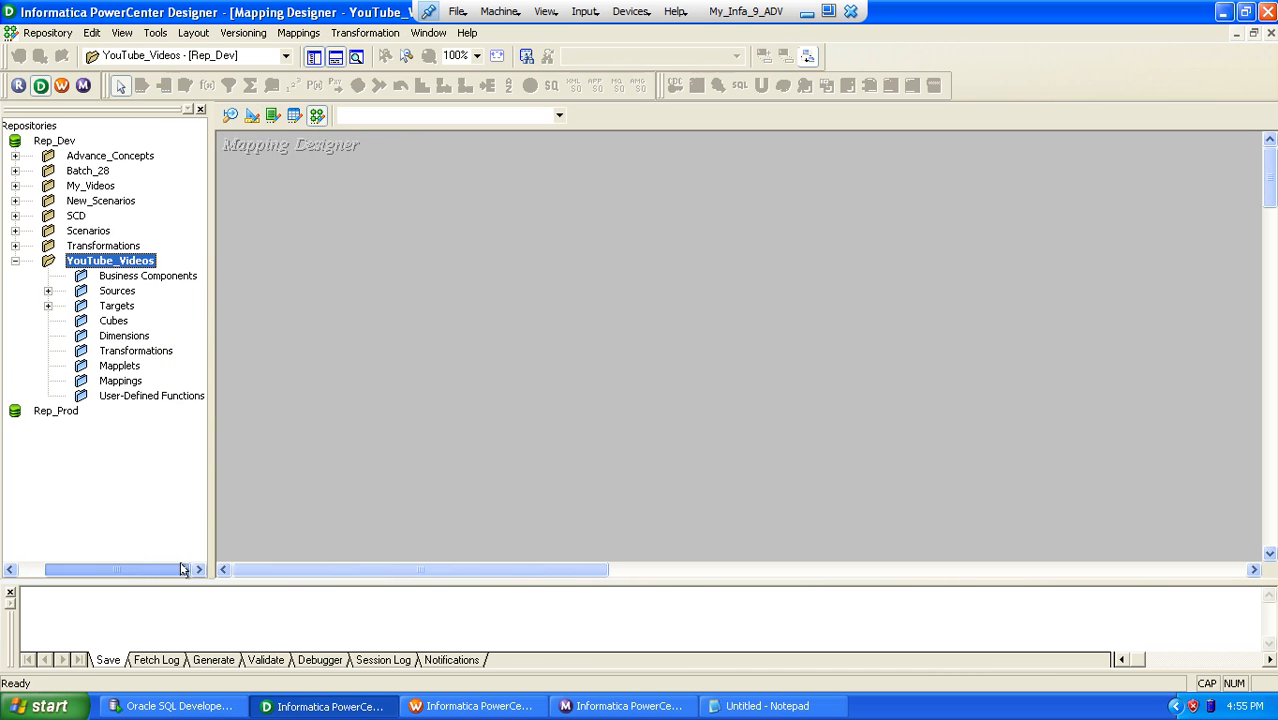
pyautogui.doubleClick(116, 292)
pyautogui.doubleClick(152, 308)
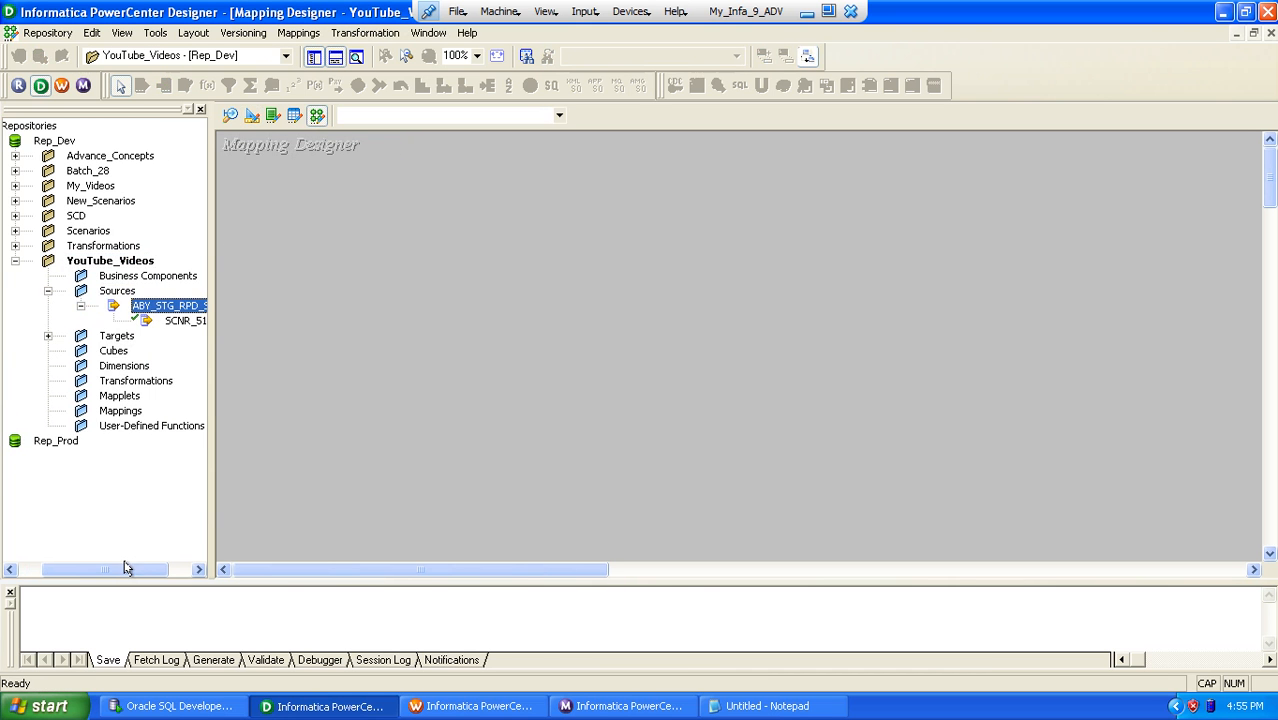
pyautogui.moveTo(125, 569); pyautogui.dragTo(181, 569)
pyautogui.moveTo(157, 321); pyautogui.dragTo(293, 350)
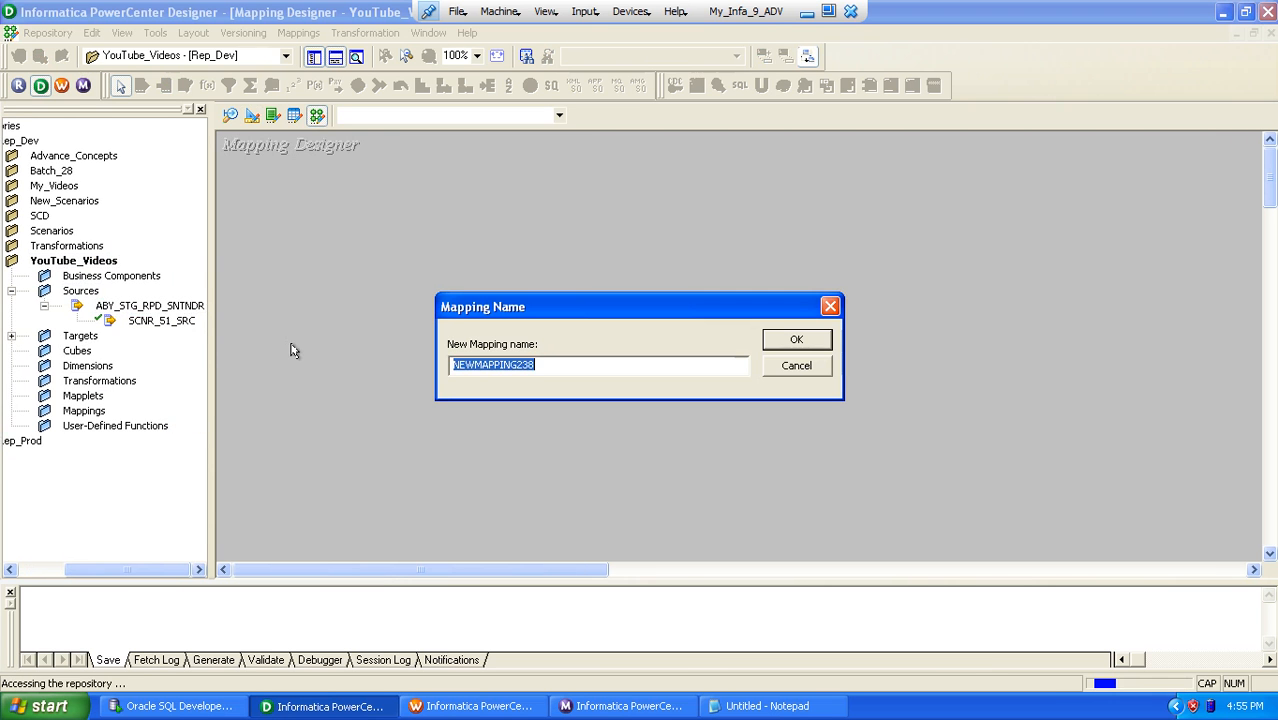
pyautogui.write('m')
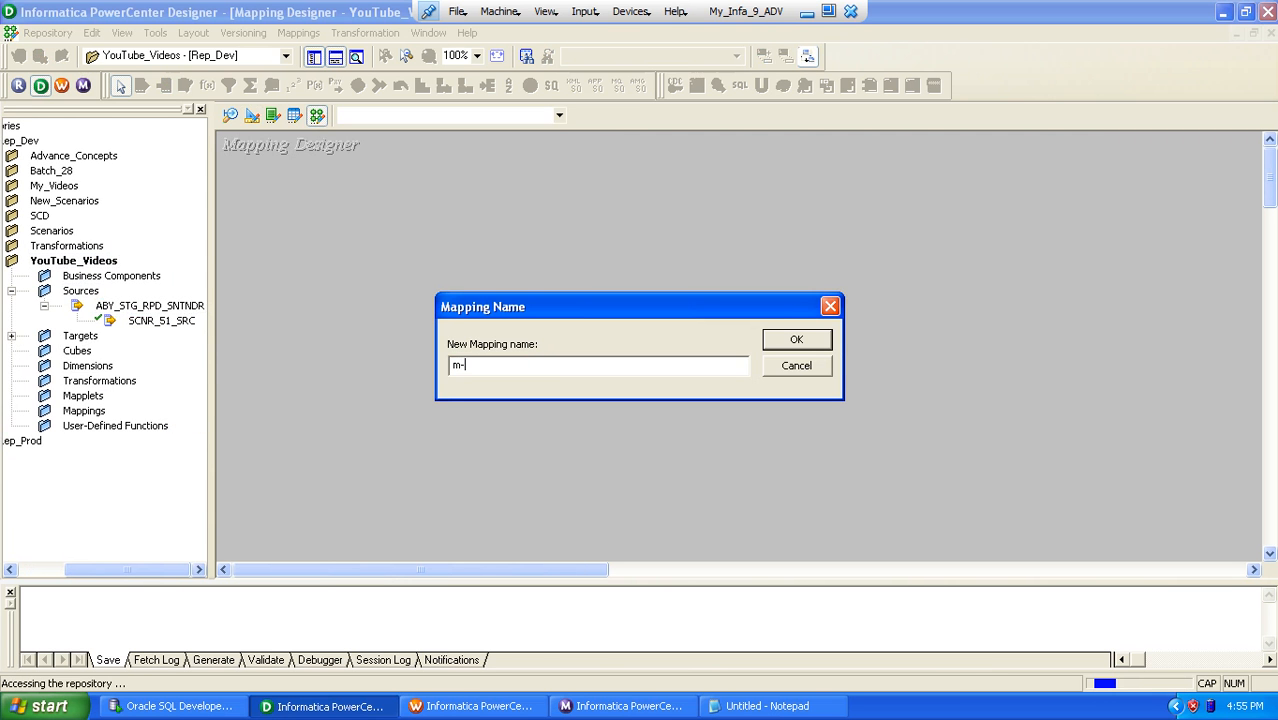
pyautogui.write('_Generating_SeqNo_Using_Conn_Lkp')
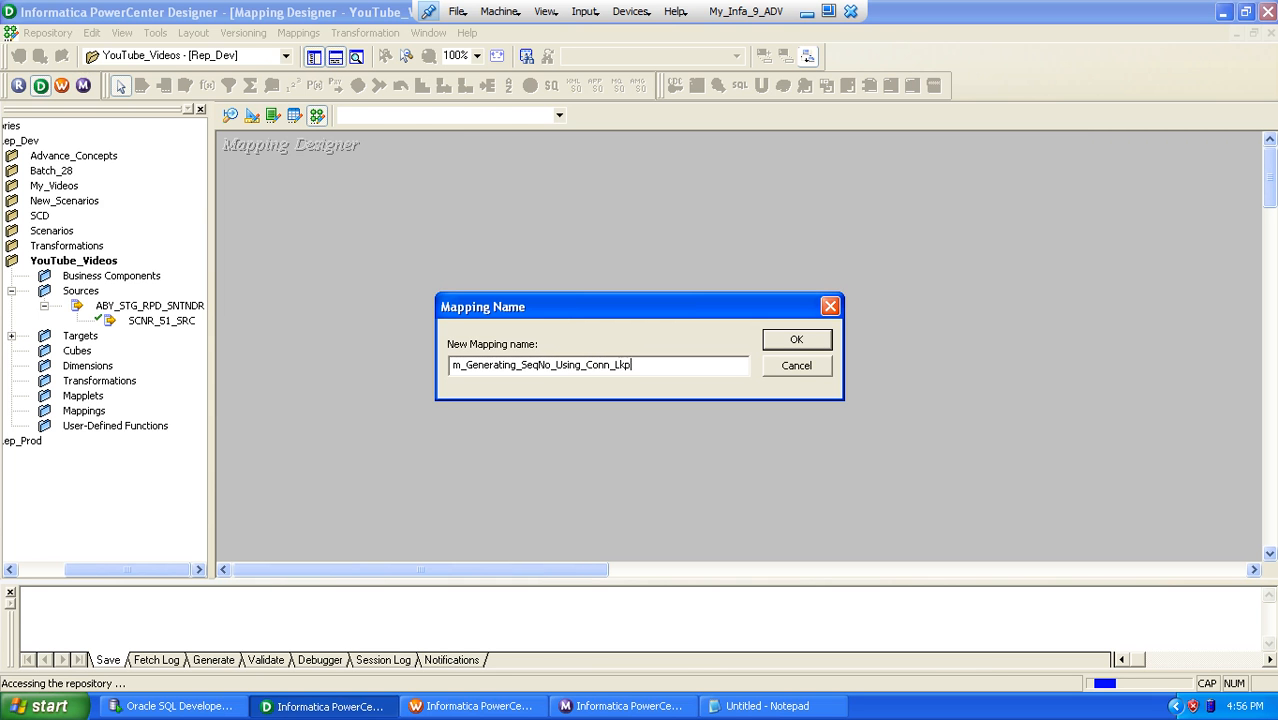
pyautogui.press('Return')
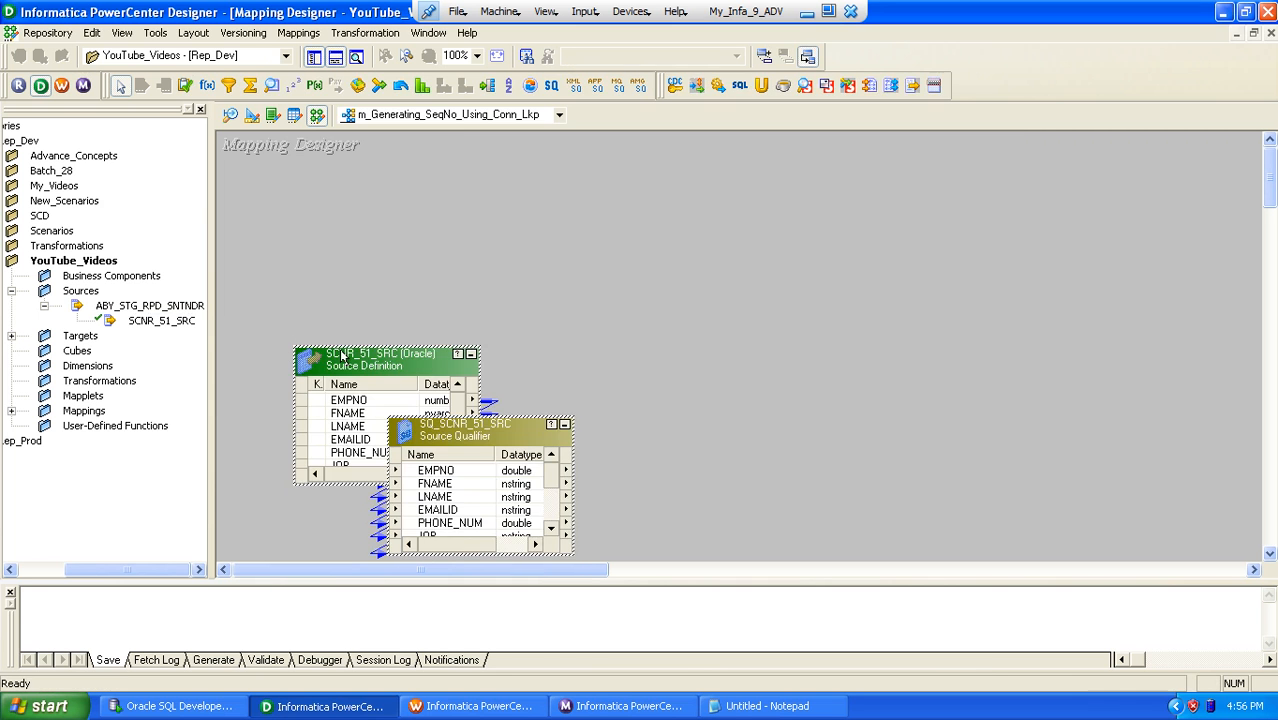
# Step: Move the source and its qualifier upward, add the SCNR_51_TGT target to the mapping, and hide the repository navigator
pyautogui.moveTo(351, 364); pyautogui.dragTo(311, 215)
pyautogui.doubleClick(80, 336)
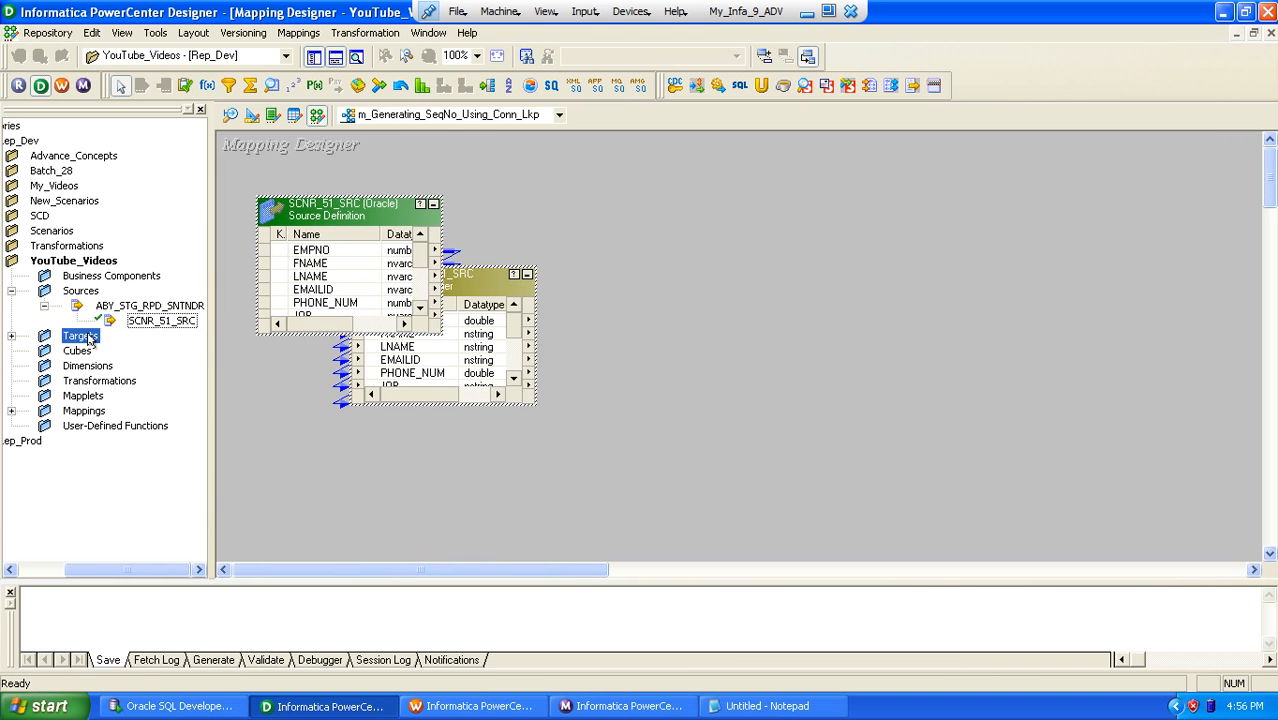
pyautogui.moveTo(128, 351); pyautogui.dragTo(904, 254)
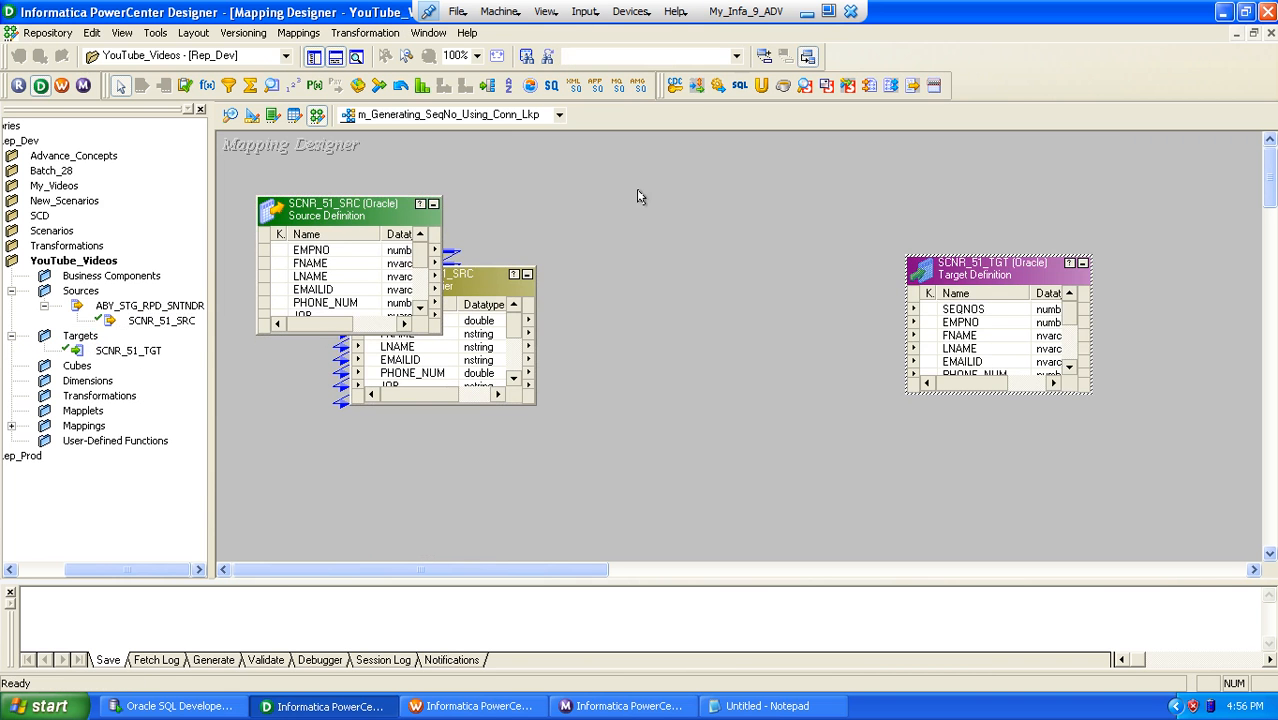
pyautogui.click(313, 58)
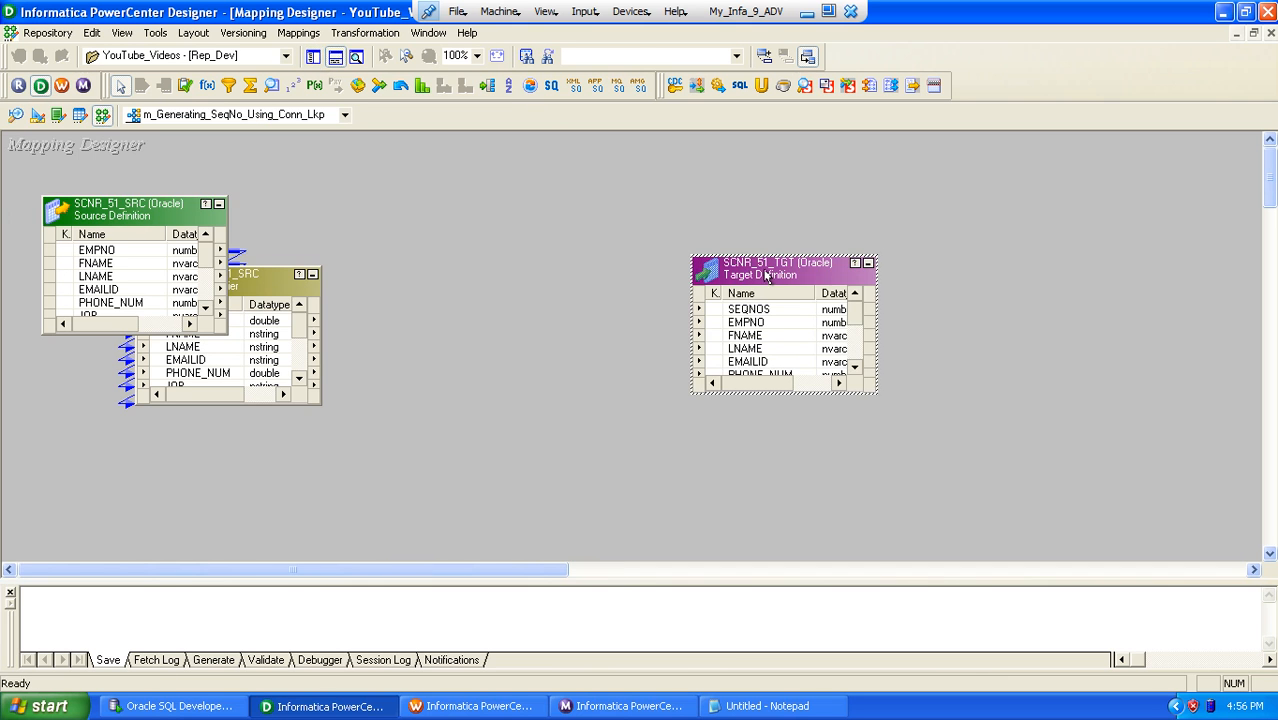
# Step: Hide the output window and rearrange the mapping, moving SCNR_51_TGT farther from the source and enlarging SQ_SCNR_51_SRC to show all its ports
pyautogui.click(336, 58)
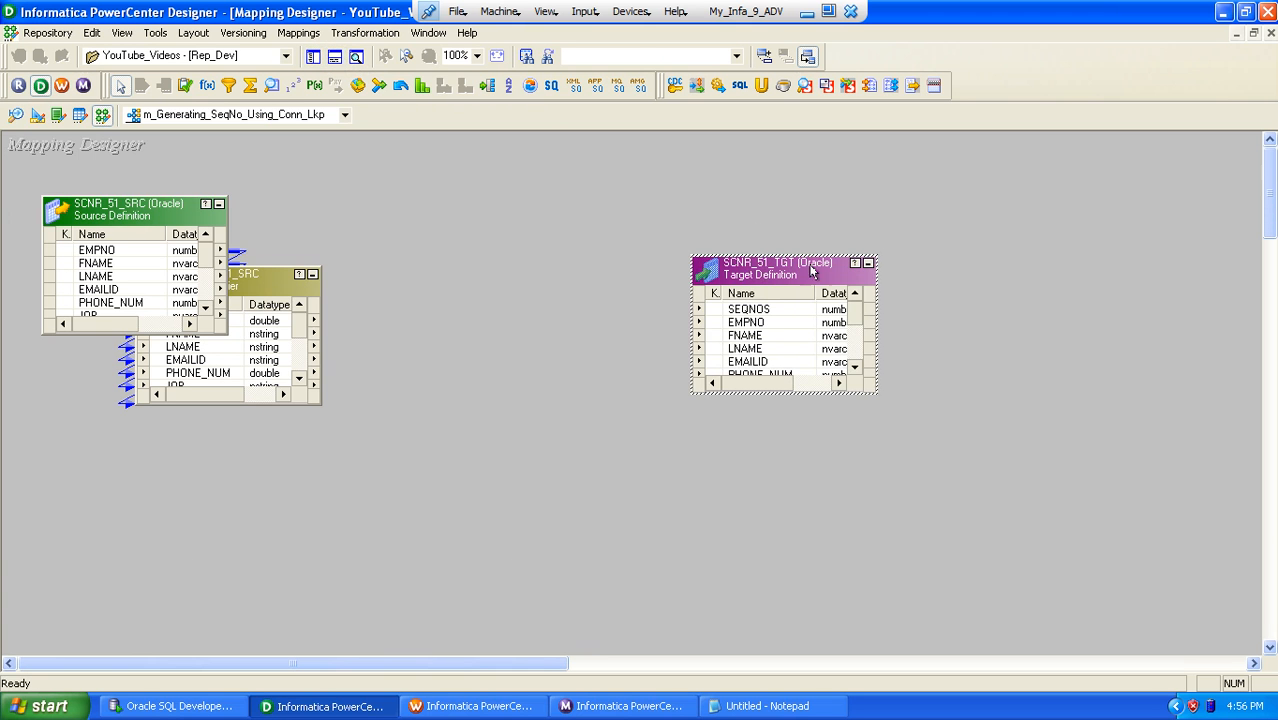
pyautogui.moveTo(798, 266); pyautogui.dragTo(1036, 240)
pyautogui.click(312, 315)
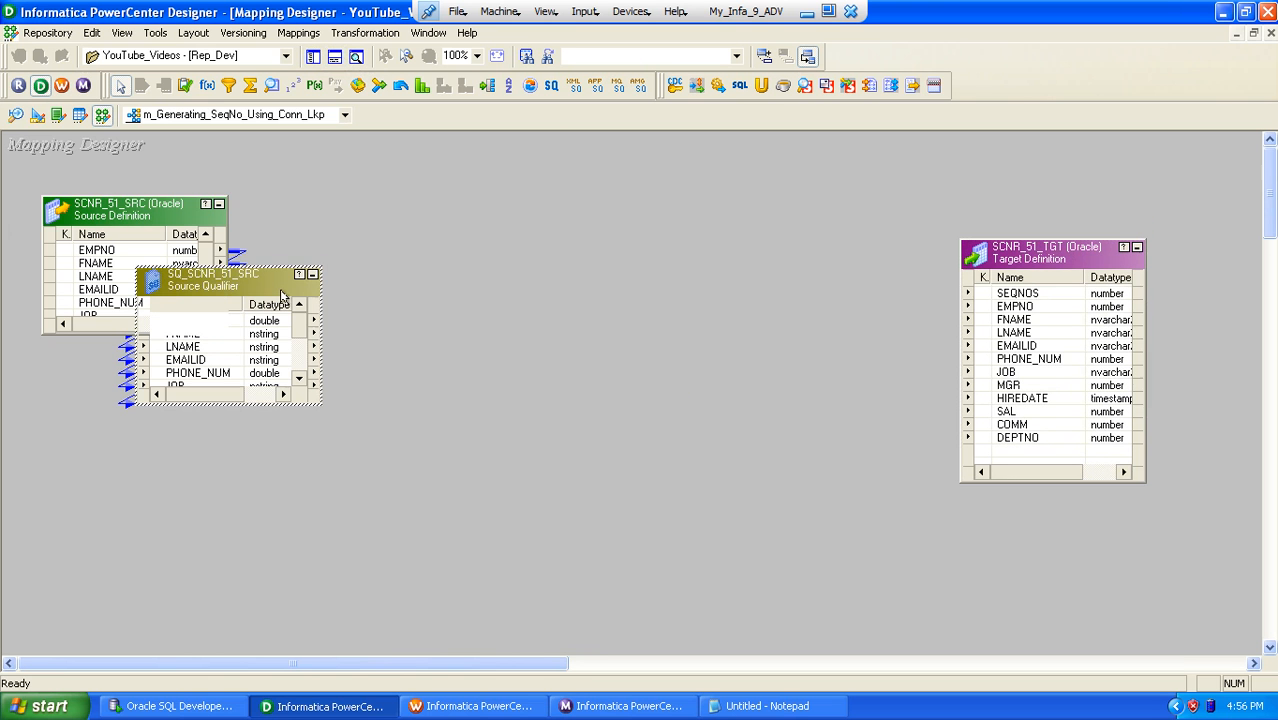
pyautogui.moveTo(266, 262); pyautogui.dragTo(263, 166)
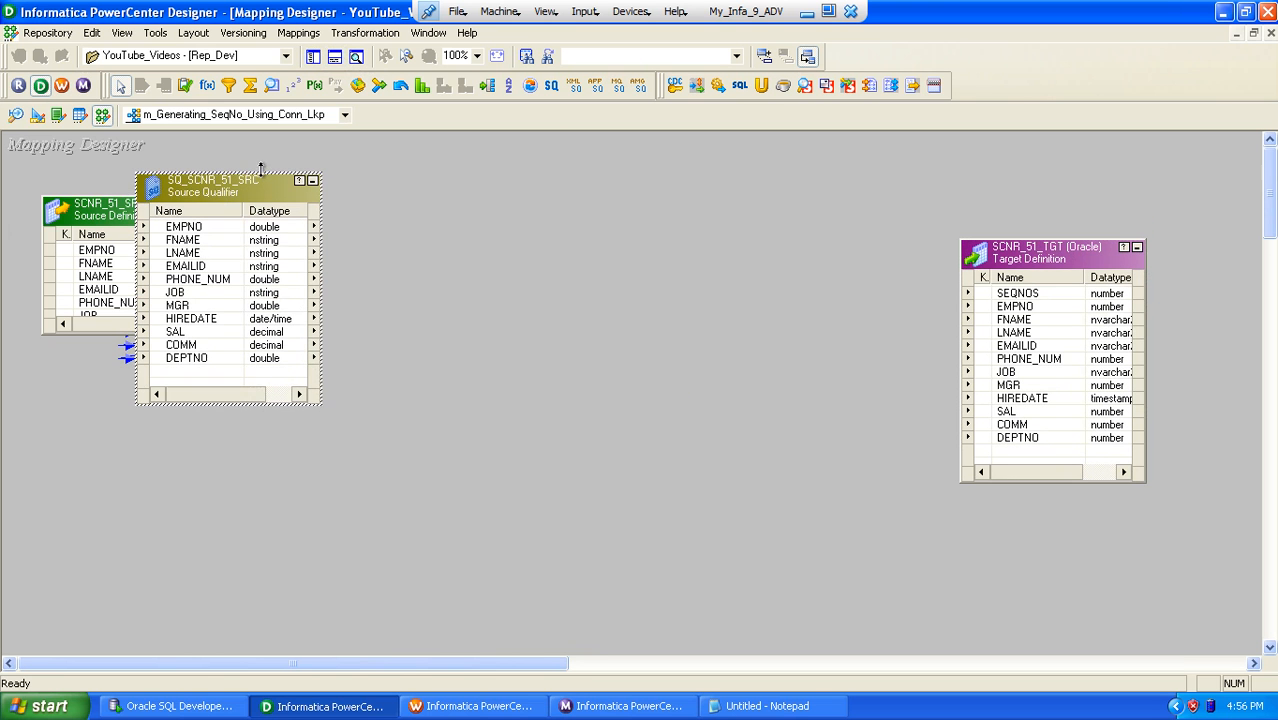
# Step: Create an Expression transformation named EXP_COUNT and place it between the source qualifier and the target
pyautogui.click(362, 33)
pyautogui.click(376, 80)
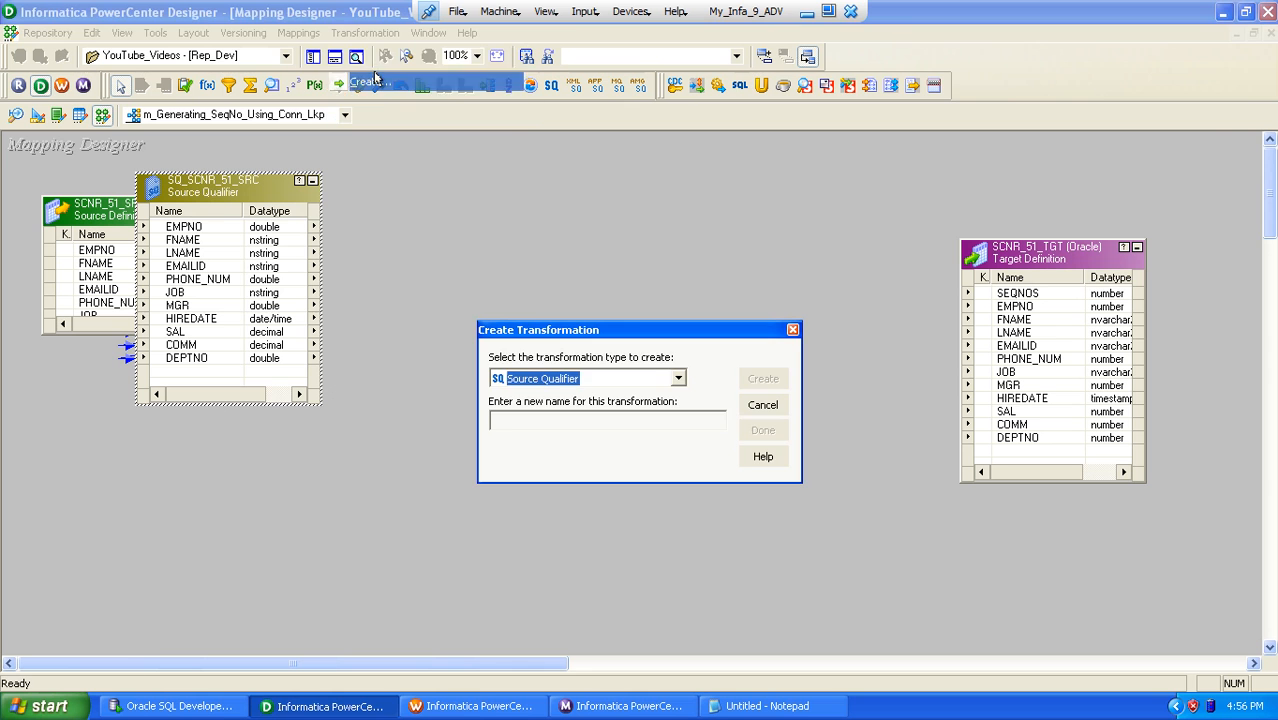
pyautogui.press('e')
pyautogui.press('Tab')
pyautogui.write('ex')
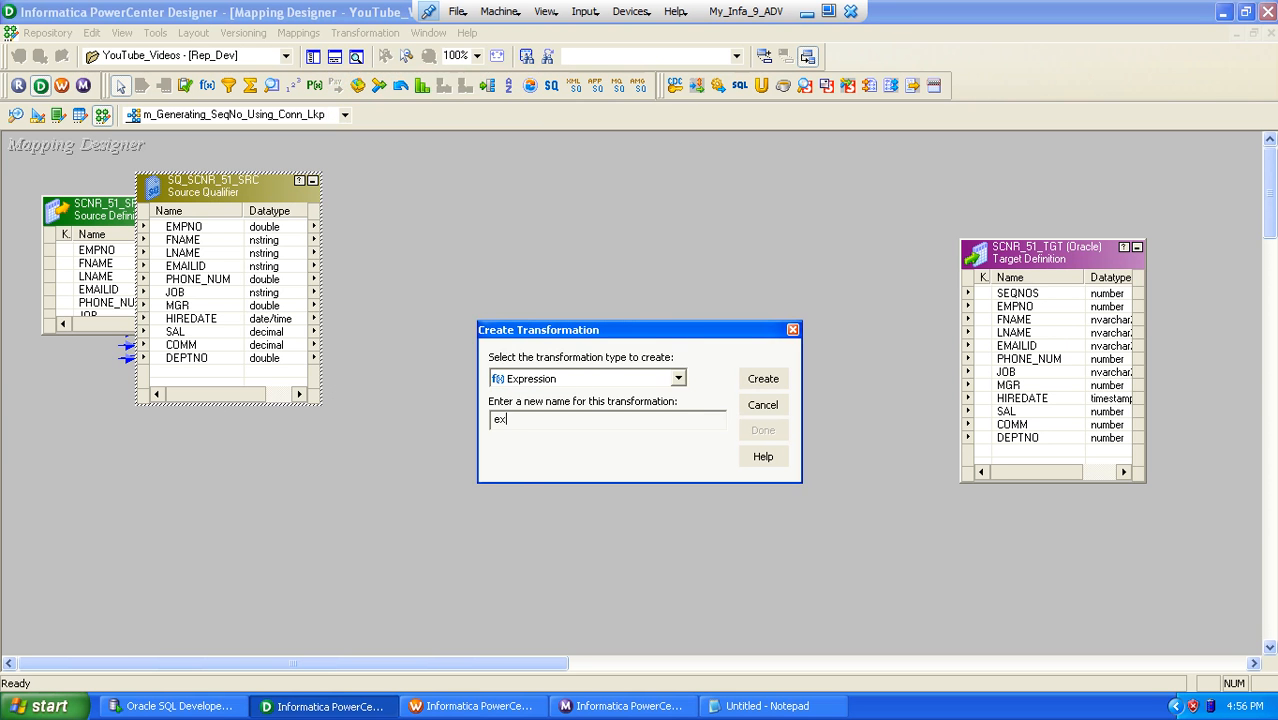
pyautogui.press('BackSpace')
pyautogui.press('BackSpace')
pyautogui.press('capslock')
pyautogui.write('EX')
pyautogui.write('P_COUNT')
pyautogui.press('Return')
pyautogui.press('Tab')
pyautogui.press('Tab')
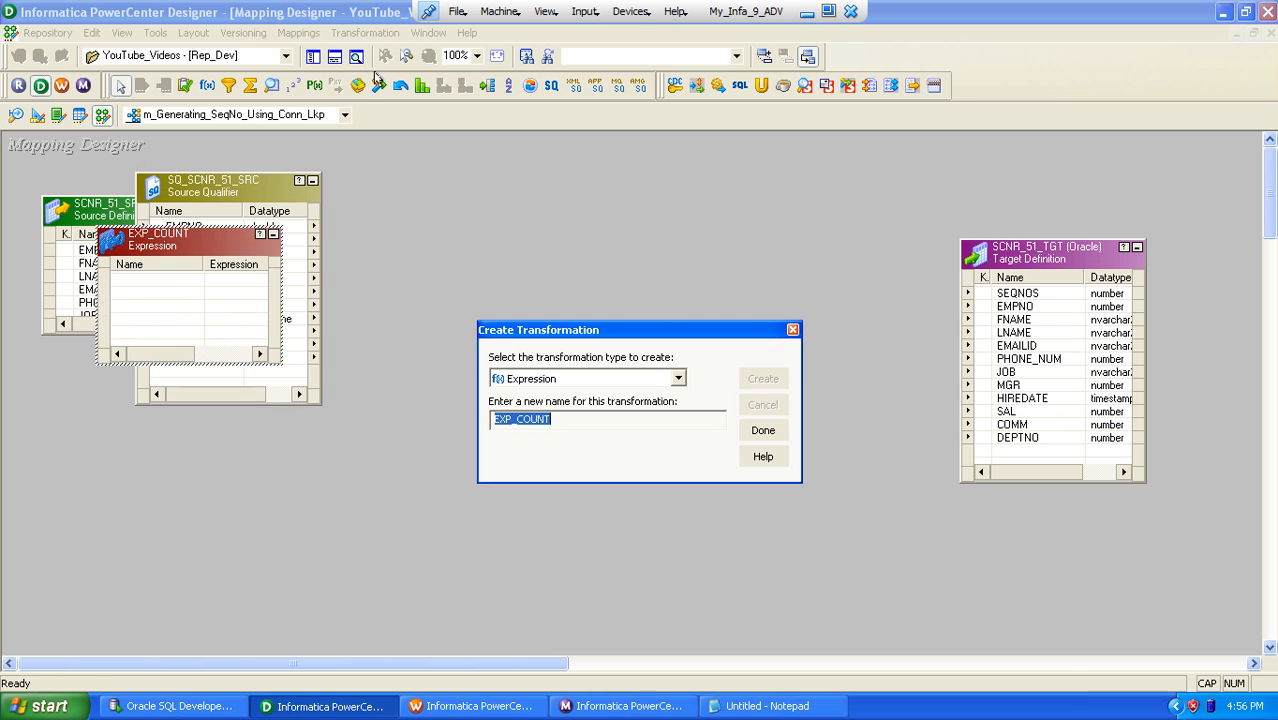
pyautogui.press('Return')
pyautogui.moveTo(142, 242); pyautogui.dragTo(410, 184)
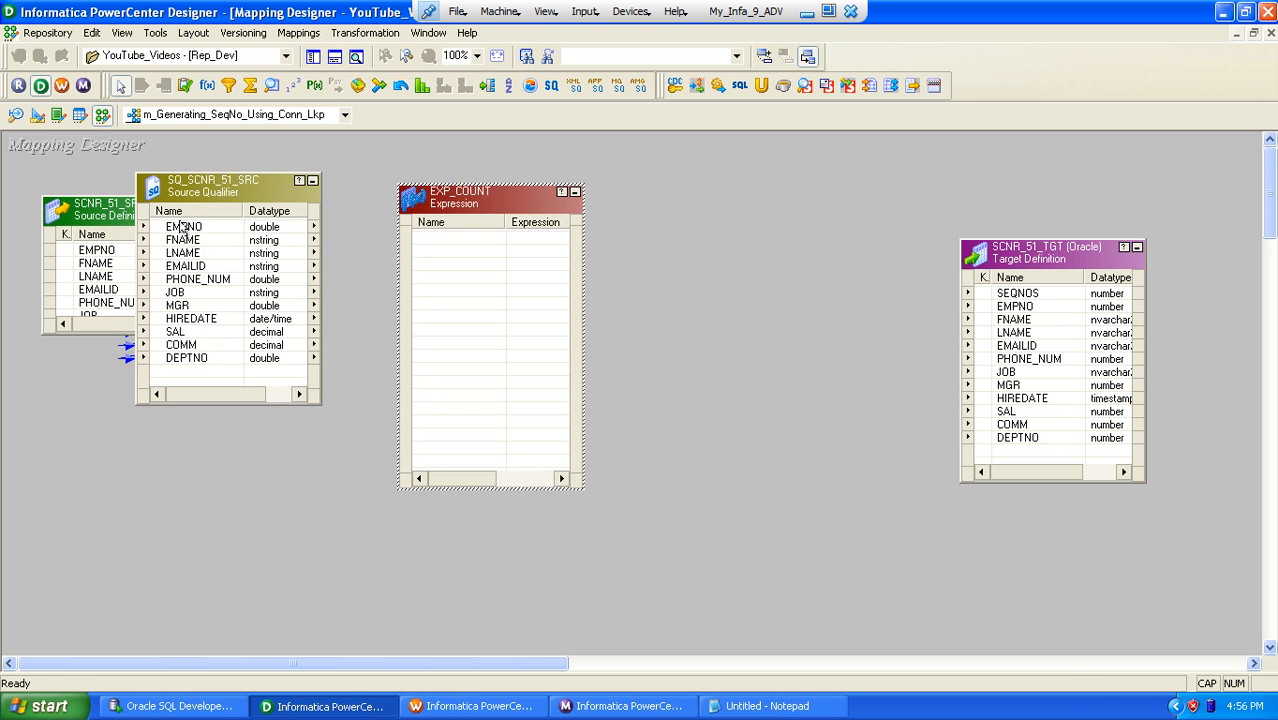
# Step: Copy and link all ports of SQ_SCNR_51_SRC into the EXP_COUNT expression
pyautogui.rightClick(181, 228)
pyautogui.click(220, 236)
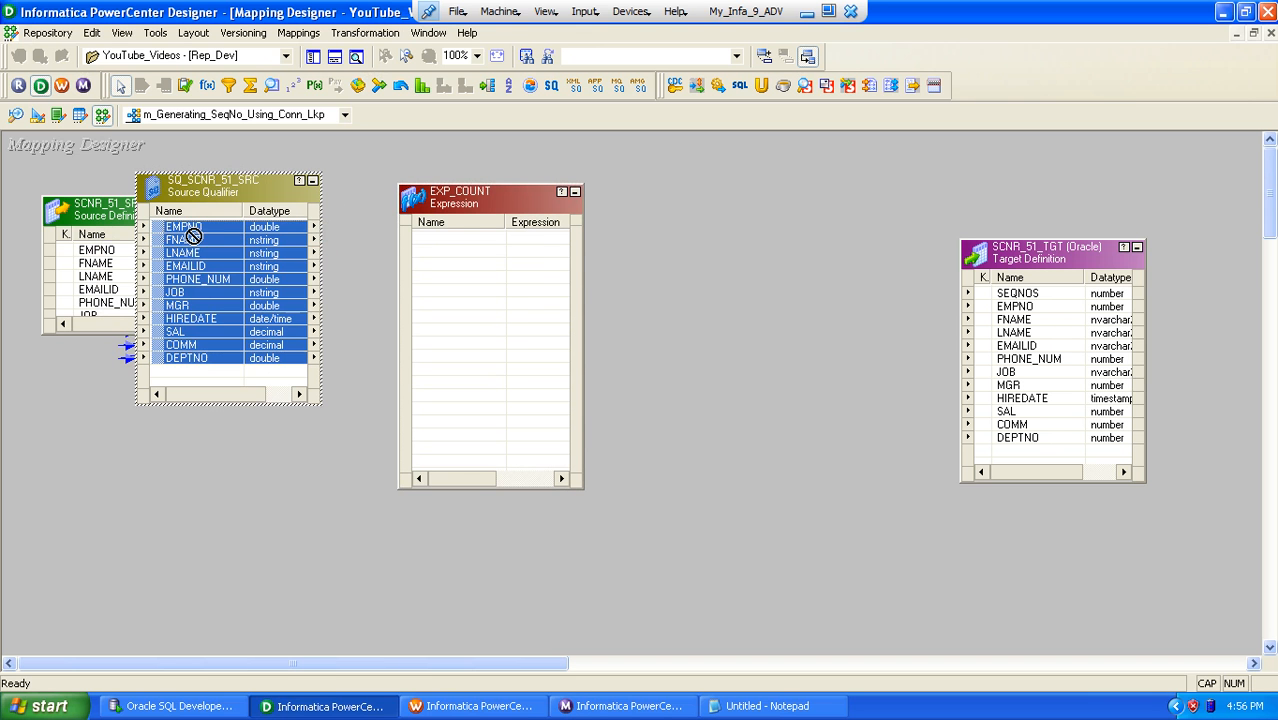
pyautogui.moveTo(190, 237); pyautogui.dragTo(428, 243)
# Step: Add a variable port v_COUNT of datatype double to EXP_COUNT with the expression v_COUNT+1
pyautogui.doubleClick(462, 366)
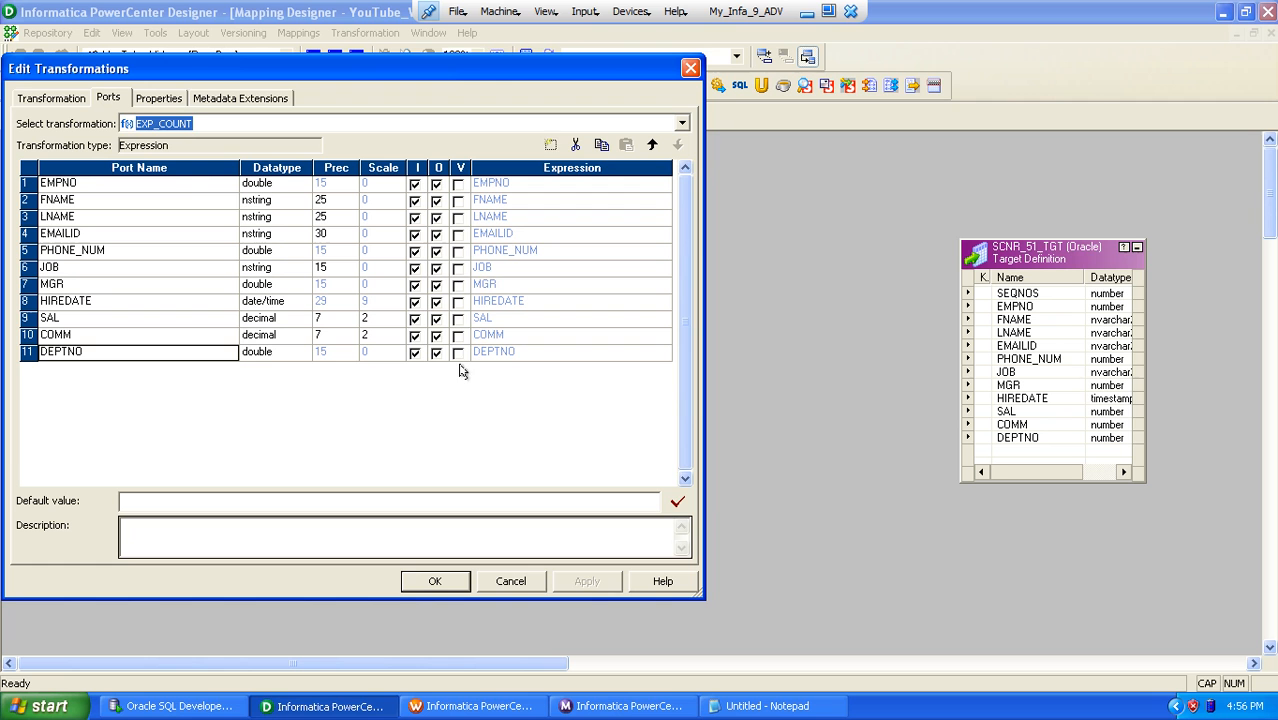
pyautogui.click(550, 145)
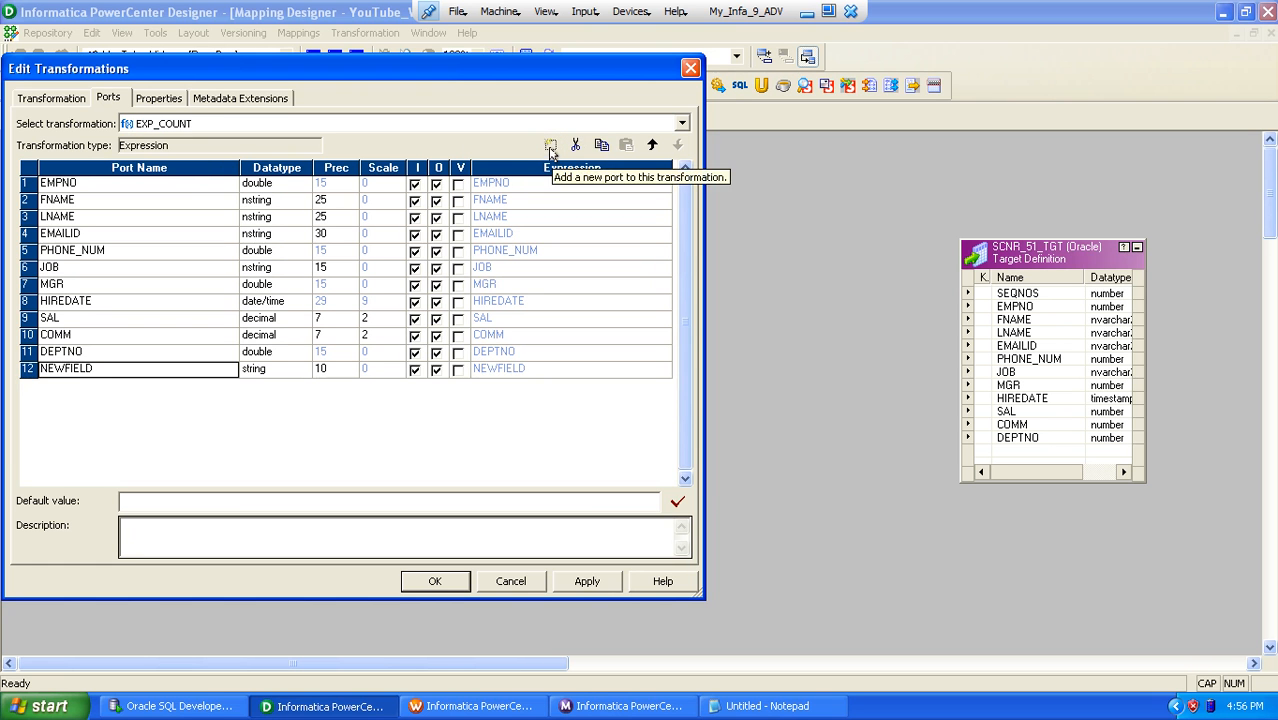
pyautogui.write('v_')
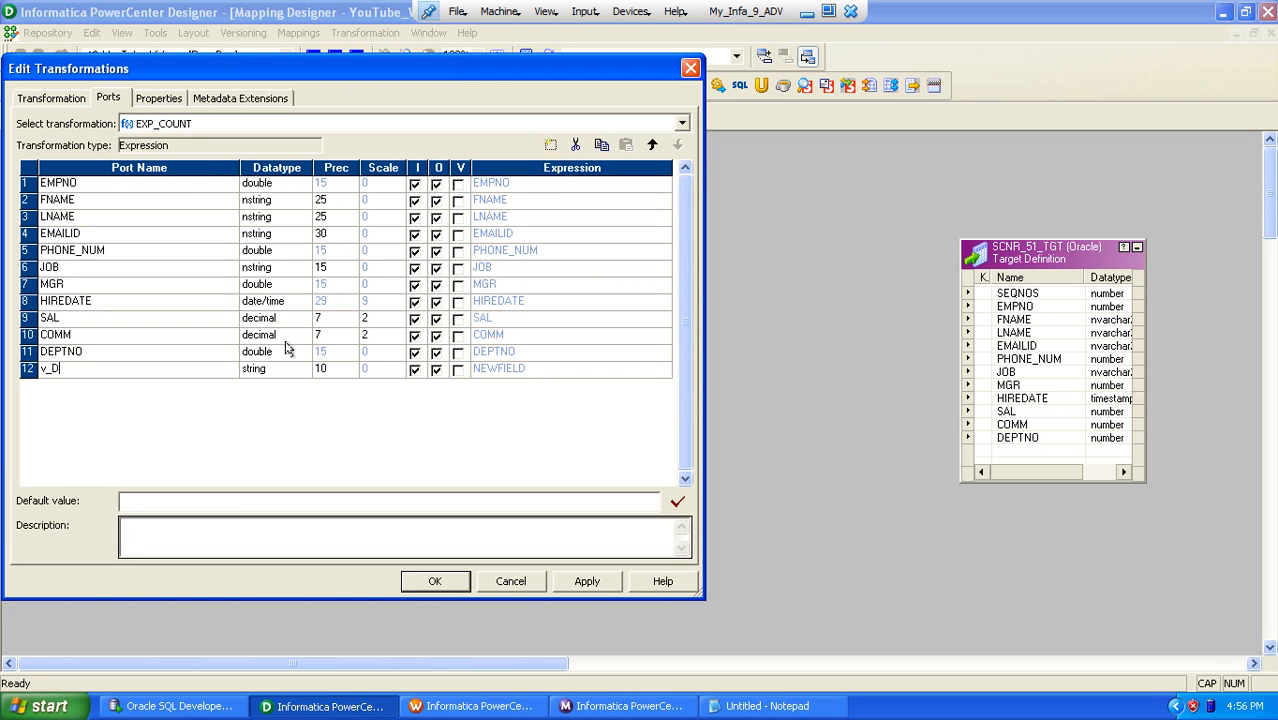
pyautogui.write('COUNT')
pyautogui.press('Tab')
pyautogui.write('do')
pyautogui.press('Tab')
pyautogui.press('Tab')
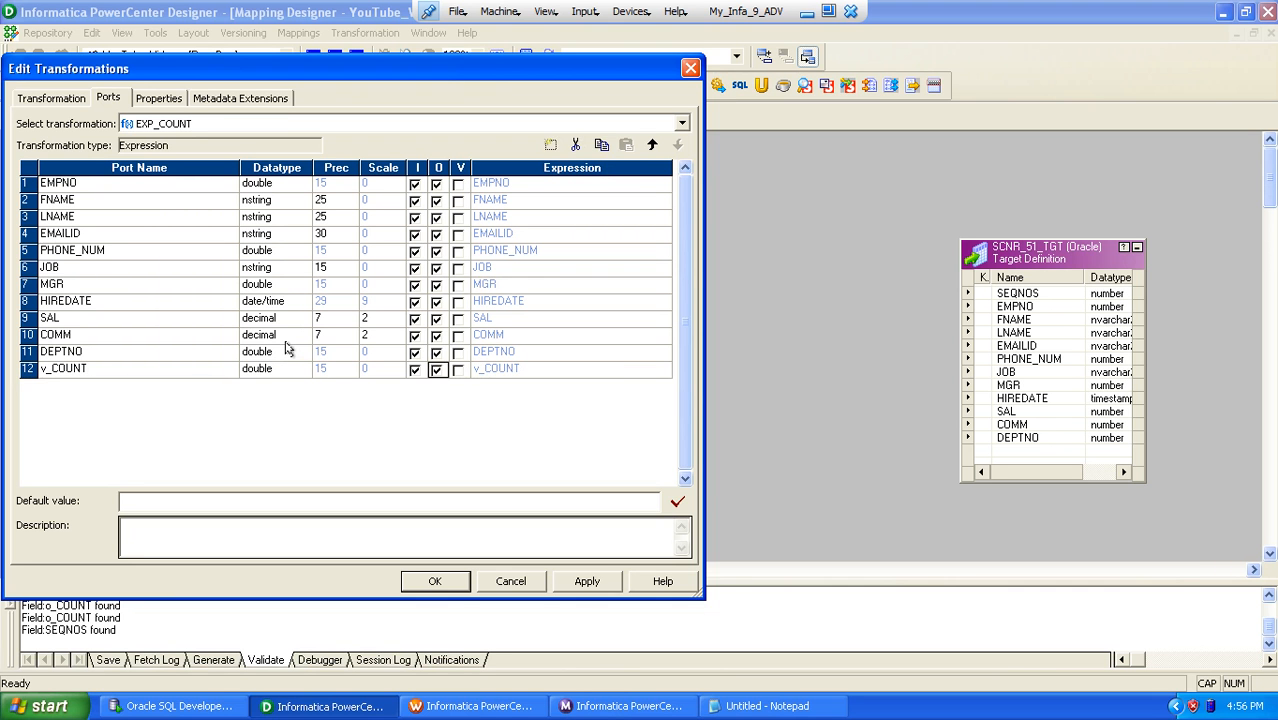
pyautogui.press('Tab')
pyautogui.press('space')
pyautogui.press('Tab')
pyautogui.press('F2')
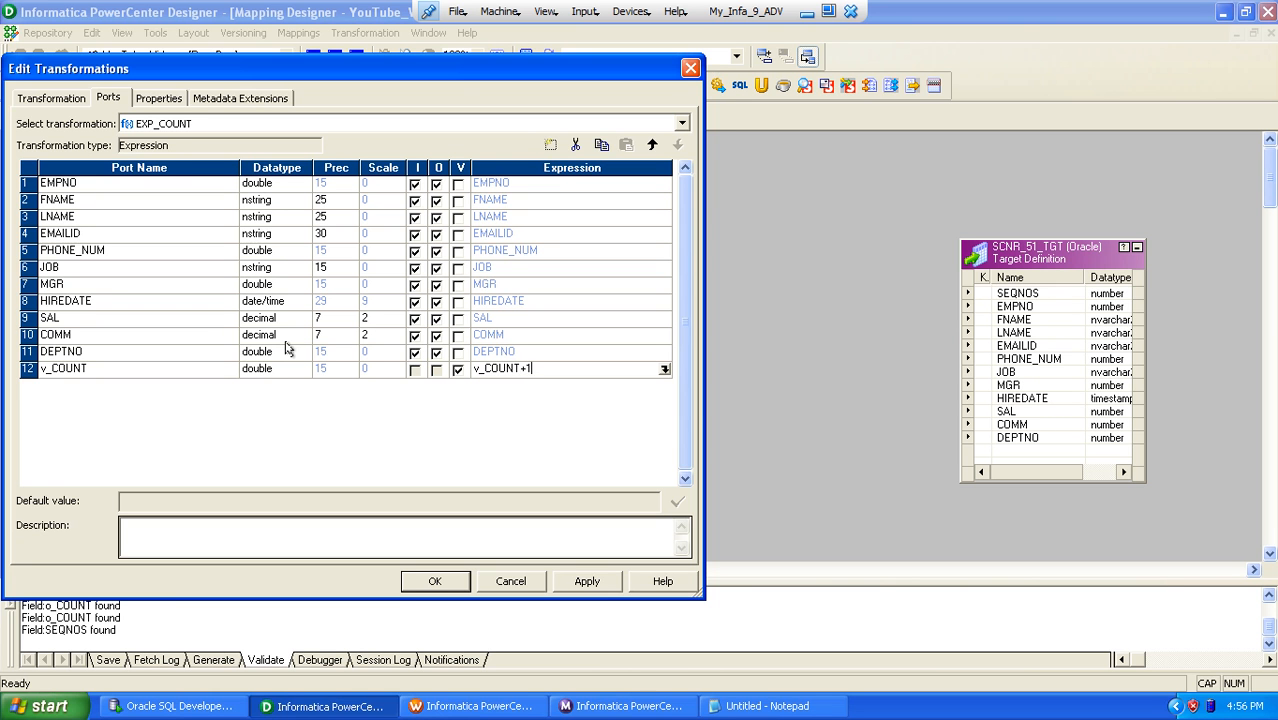
# Step: Duplicate v_COUNT as an output port named o_COUNT with the expression v_COUNT, and accept the changes to EXP_COUNT
pyautogui.click(597, 146)
pyautogui.click(625, 146)
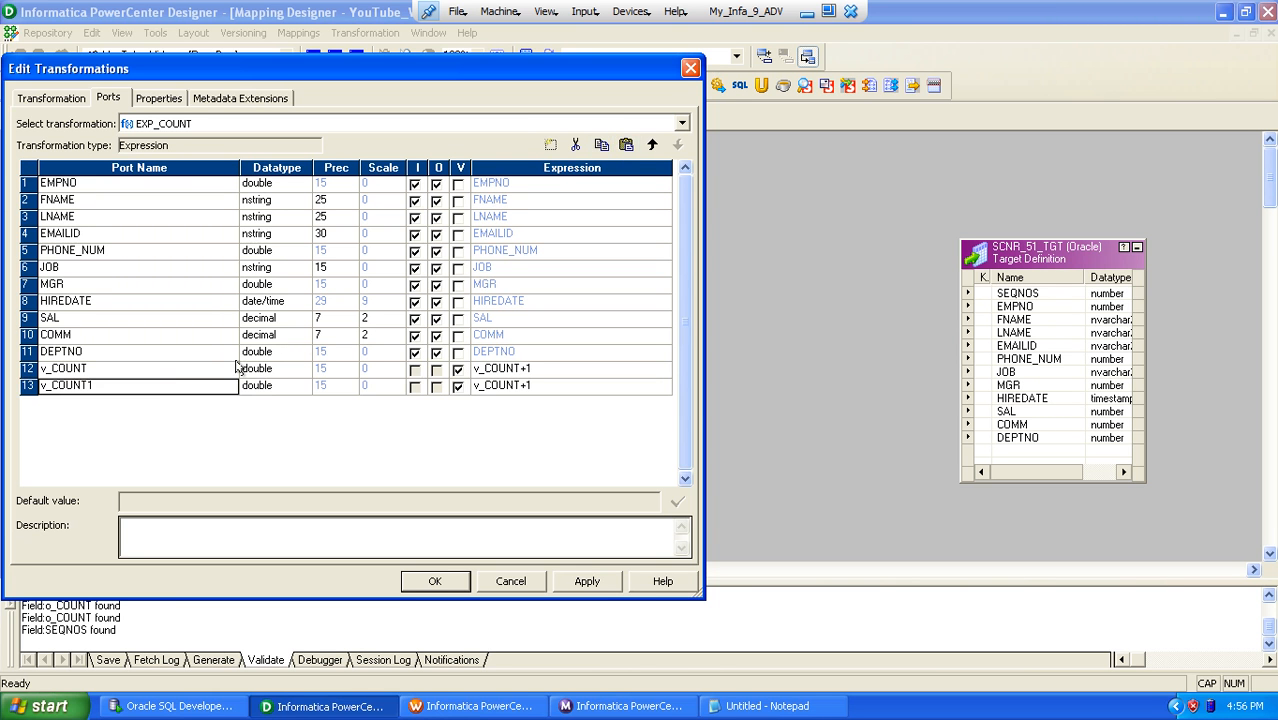
pyautogui.click(157, 388)
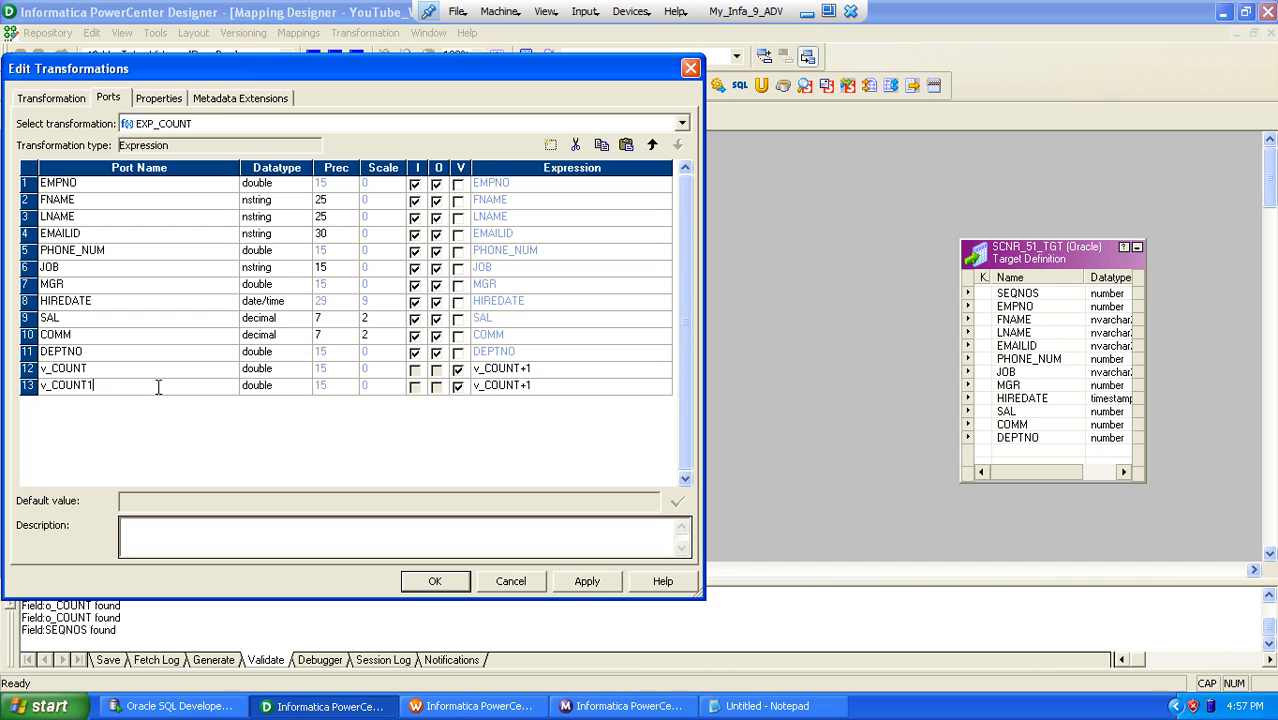
pyautogui.press('Delete')
pyautogui.write('o')
pyautogui.press('Tab')
pyautogui.press('Tab')
pyautogui.press('space')
pyautogui.press('Tab')
pyautogui.press('F2')
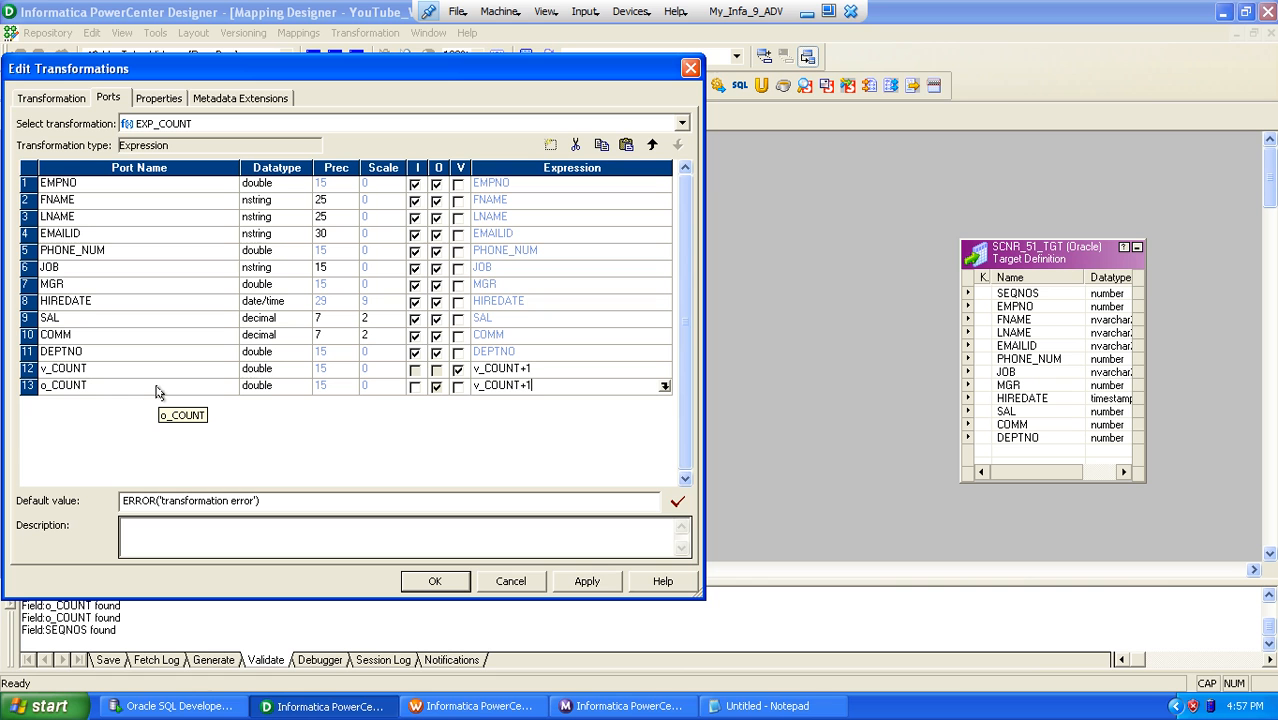
pyautogui.press('Home')
pyautogui.press('Delete')
pyautogui.write('v')
pyautogui.click(434, 583)
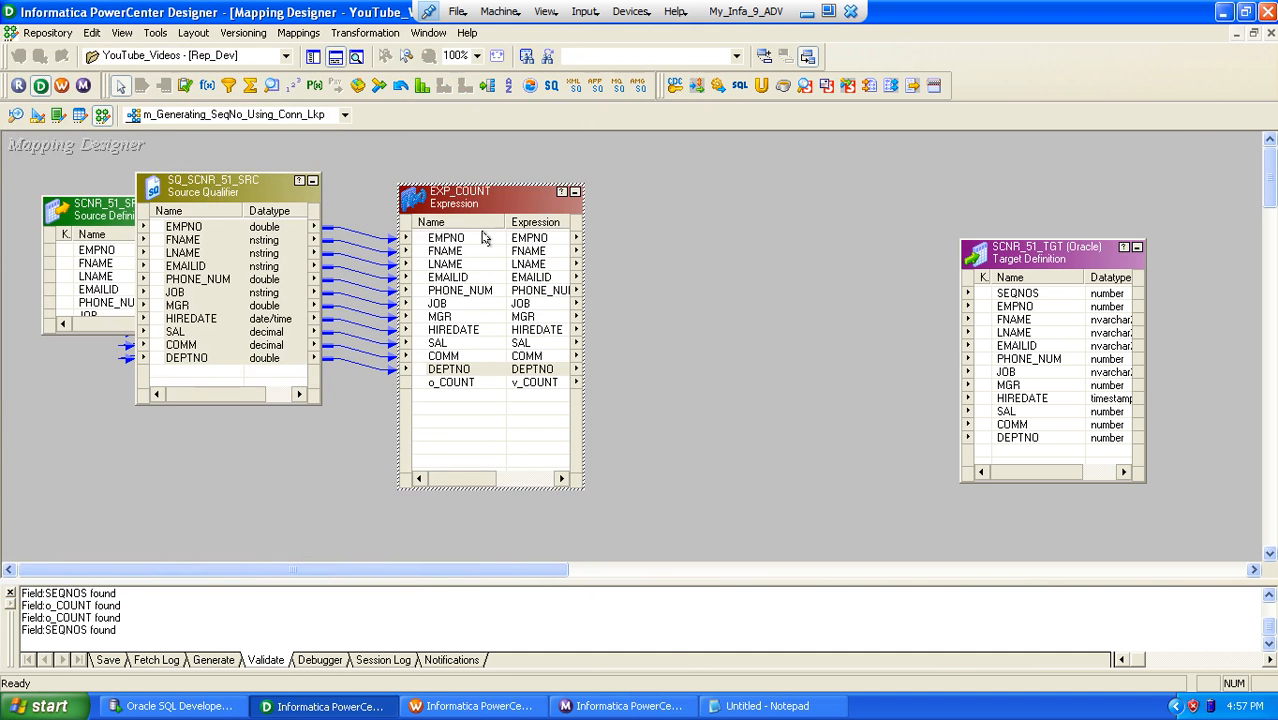
# Step: Link EMPNO through DEPTNO from EXP_COUNT to the matching target ports, and o_COUNT to SEQNOS
pyautogui.click(485, 240)
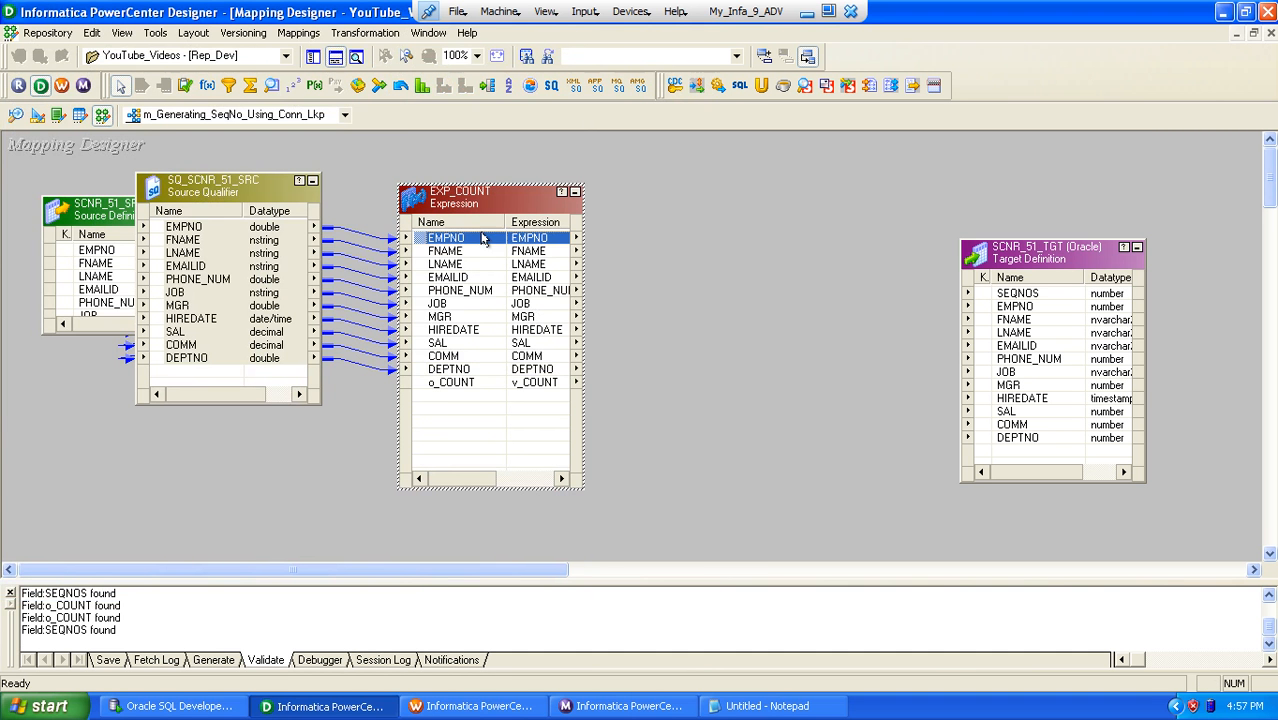
pyautogui.keyDown('shift'); pyautogui.click(463, 369); pyautogui.keyUp('shift')
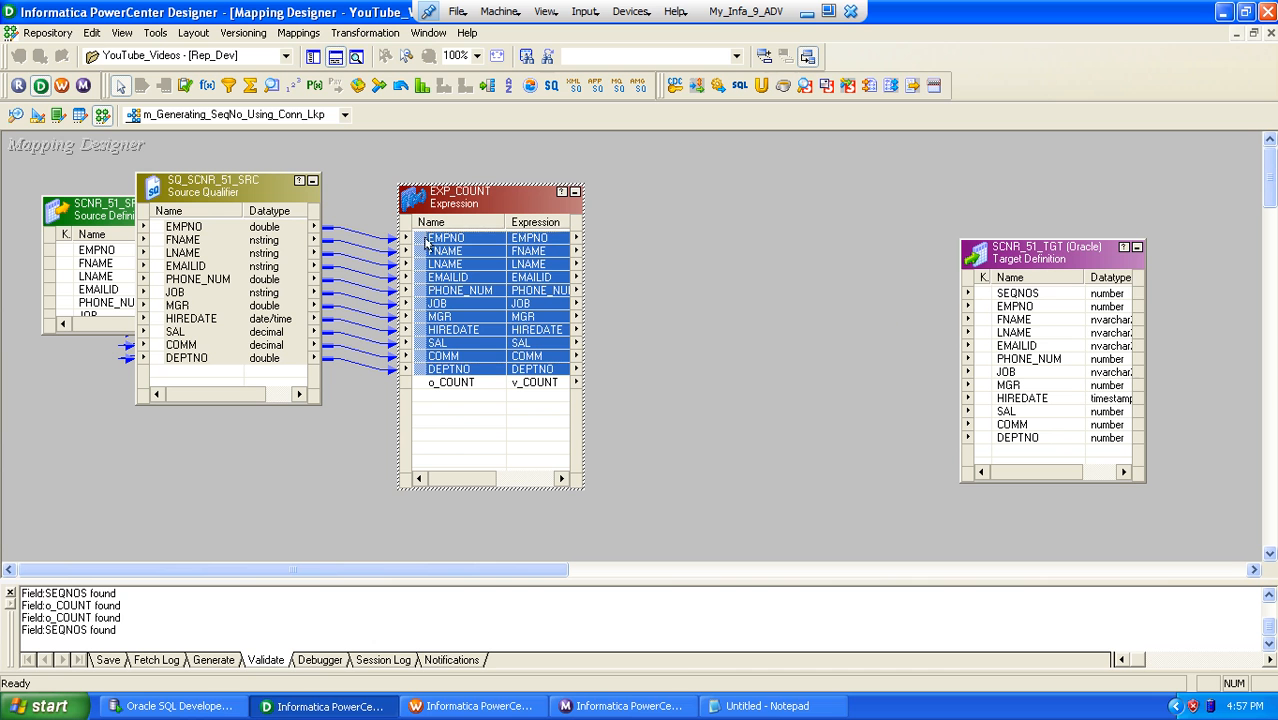
pyautogui.moveTo(428, 243); pyautogui.dragTo(995, 307)
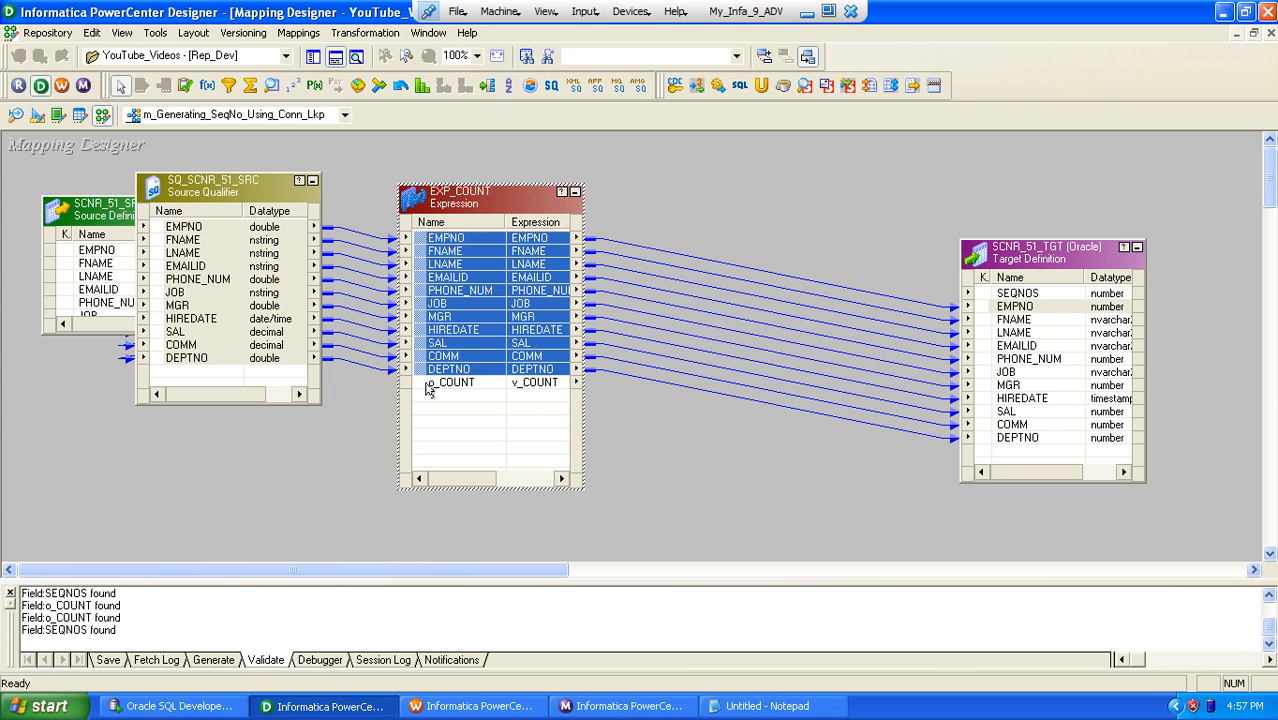
pyautogui.moveTo(428, 386); pyautogui.dragTo(1041, 242)
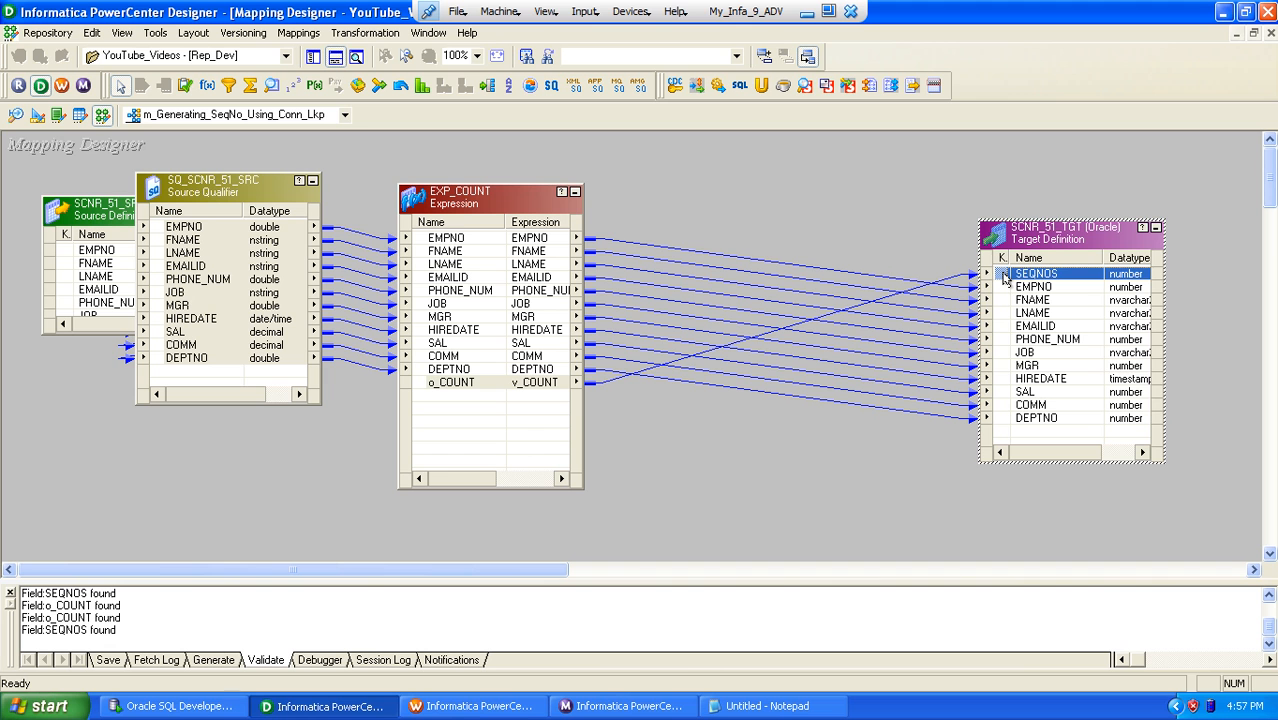
# Step: Delete all links between EXP_COUNT and the SCNR_51_TGT target
pyautogui.click(461, 386)
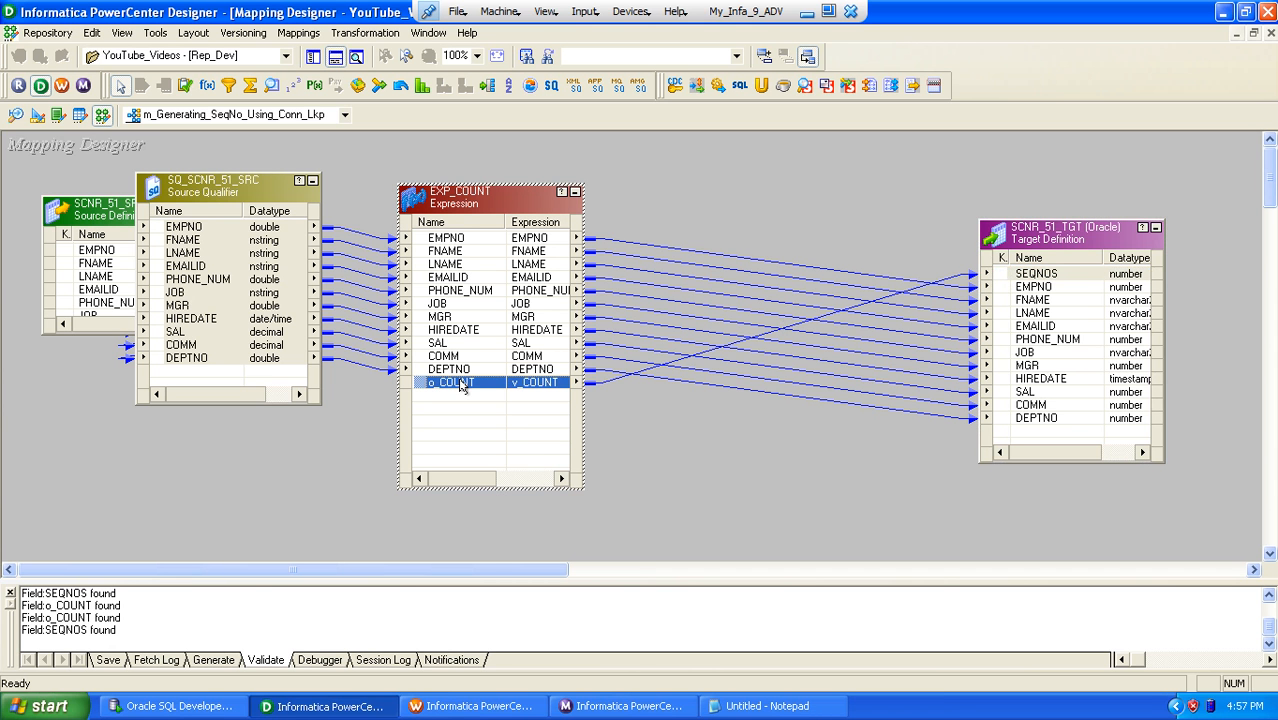
pyautogui.moveTo(741, 252); pyautogui.dragTo(746, 440)
pyautogui.press('Delete')
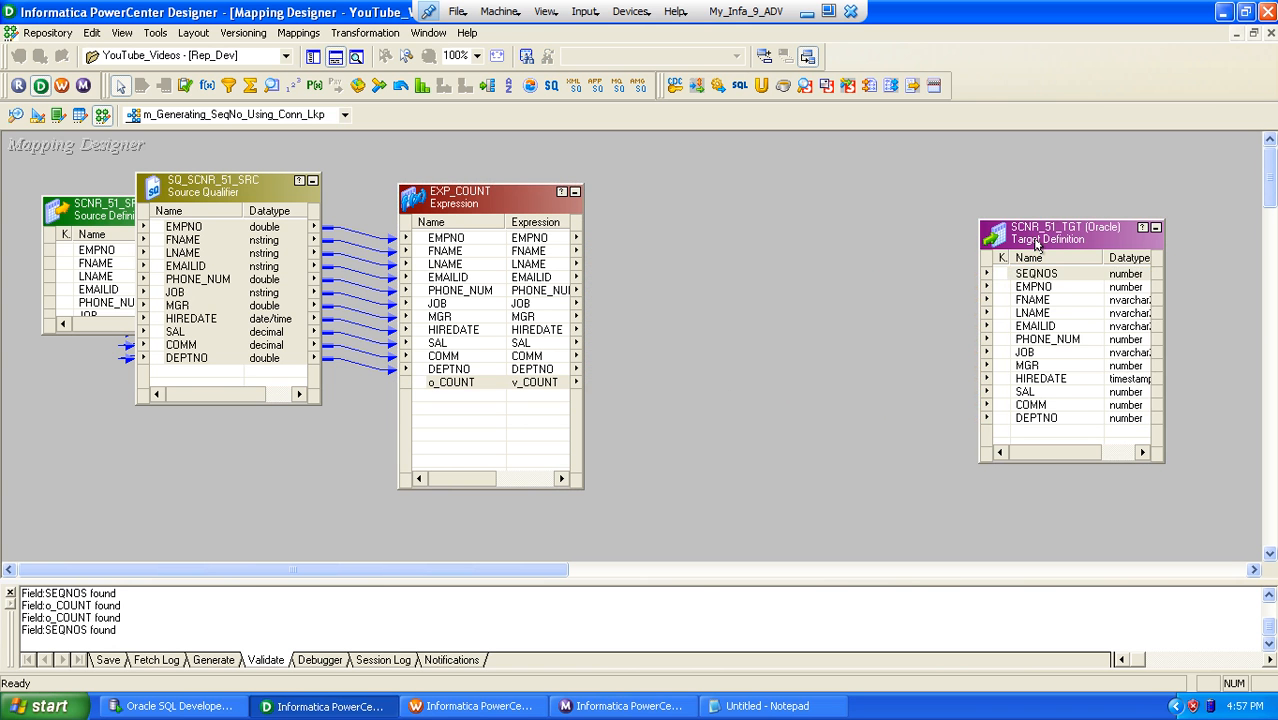
# Step: Spread EXP_COUNT and the target apart, and place between them a Lookup transformation named LKP_TGT based on target table SCNR_51_TGT
pyautogui.moveTo(1040, 245); pyautogui.dragTo(1104, 230)
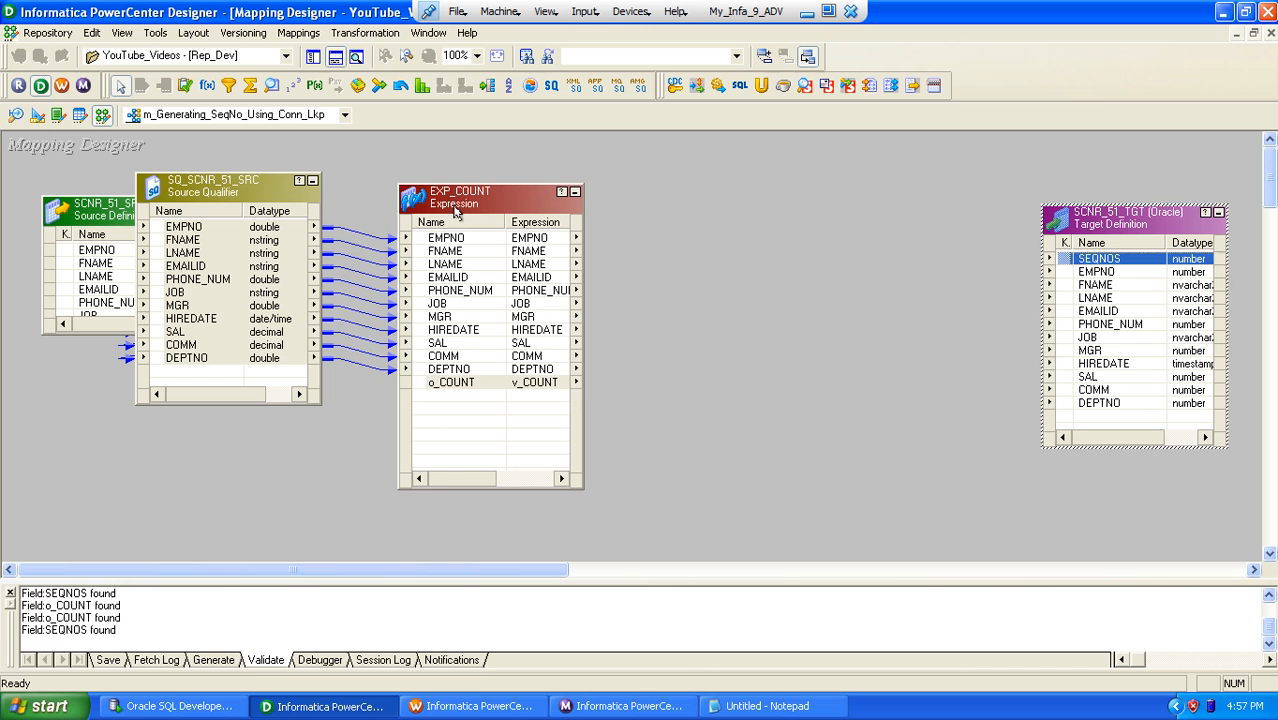
pyautogui.moveTo(455, 200); pyautogui.dragTo(441, 174)
pyautogui.click(336, 33)
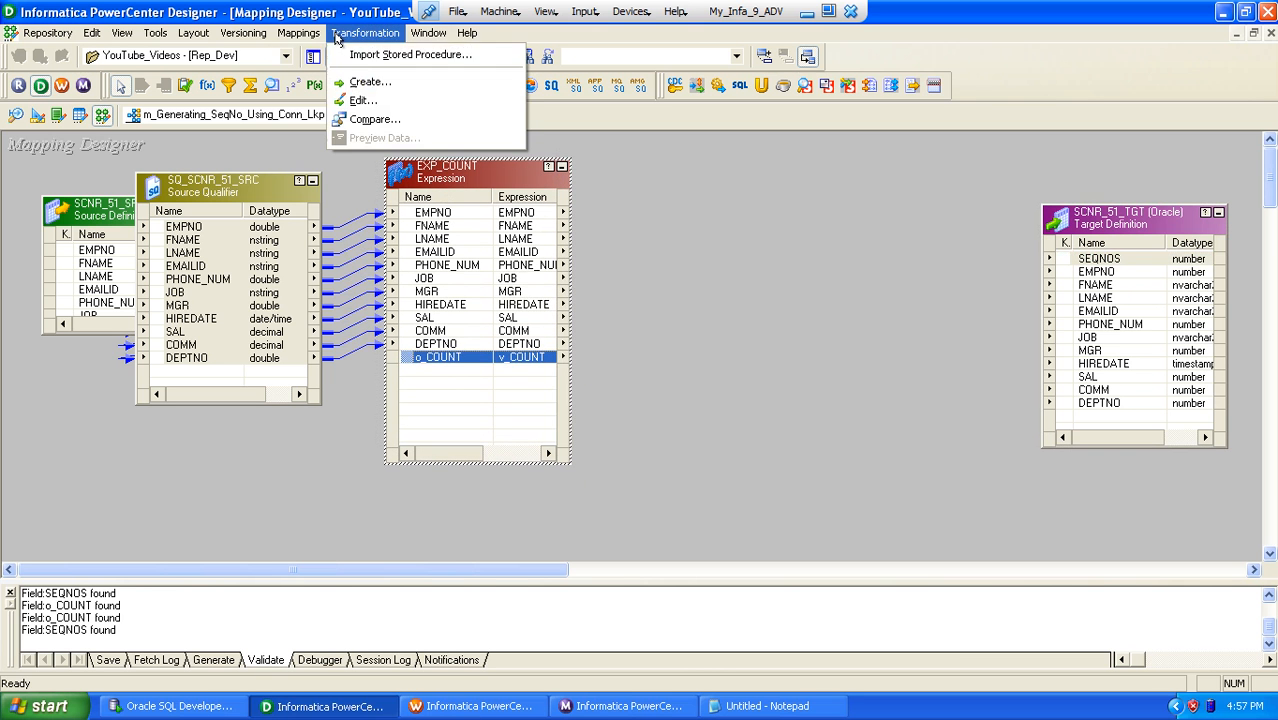
pyautogui.click(370, 81)
pyautogui.press('l')
pyautogui.press('Tab')
pyautogui.write('lkp')
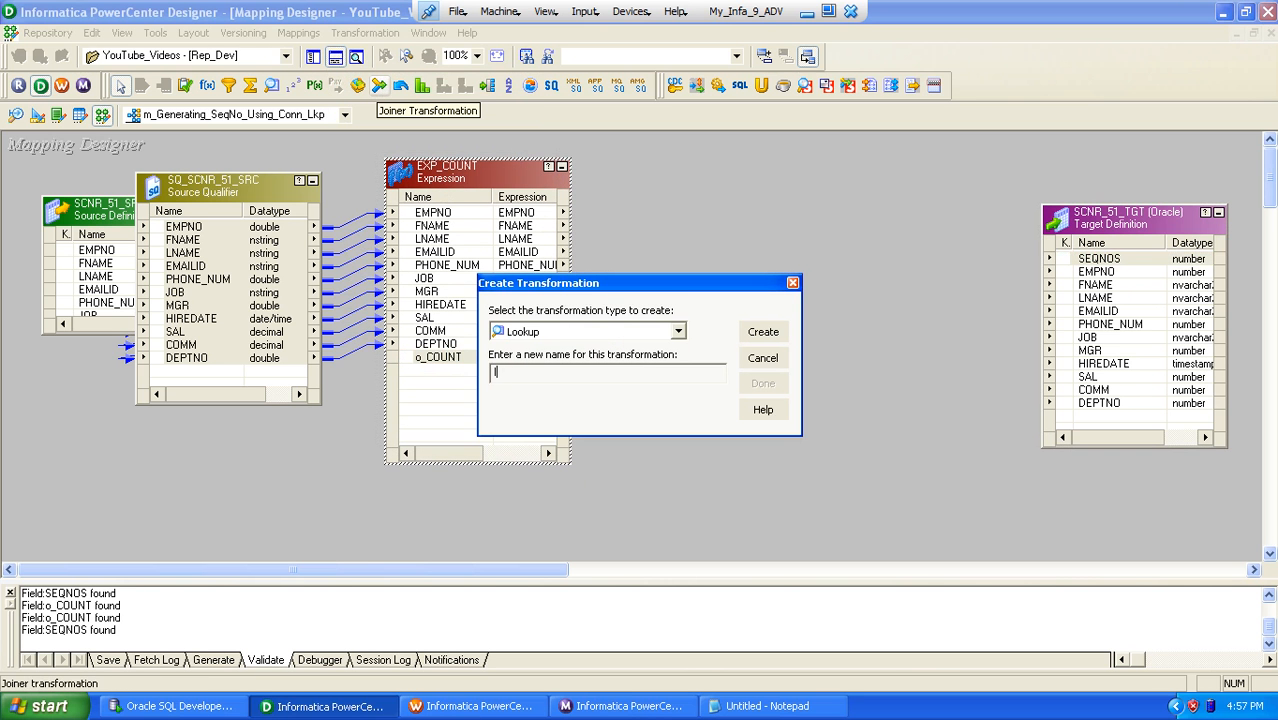
pyautogui.press('capslock')
pyautogui.write('LKP_TGT')
pyautogui.press('Return')
pyautogui.click(549, 393)
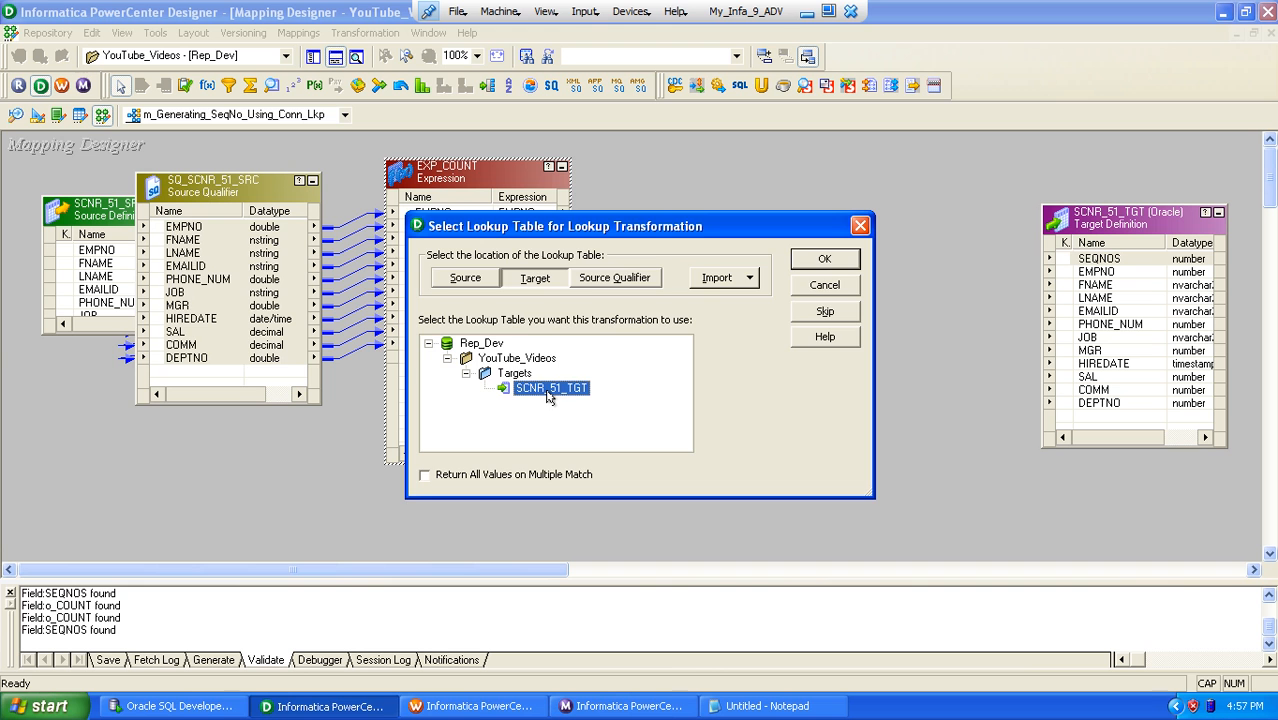
pyautogui.click(815, 261)
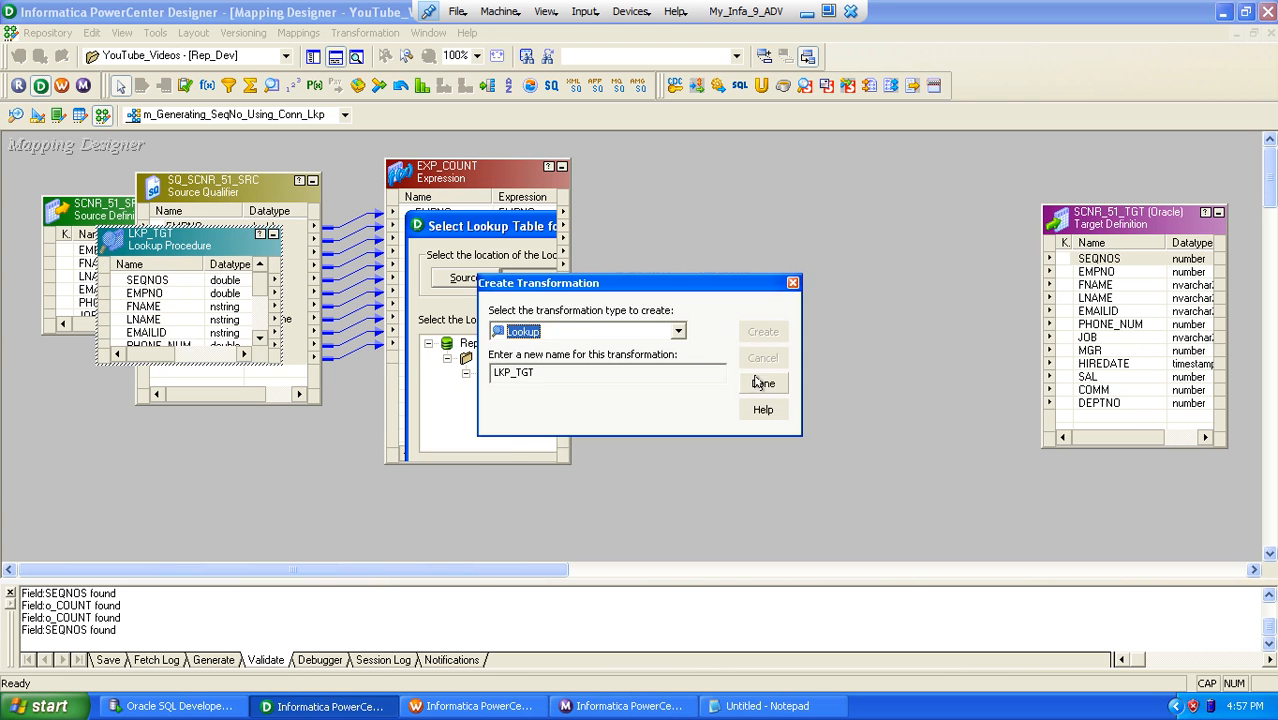
pyautogui.click(762, 383)
pyautogui.moveTo(219, 255); pyautogui.dragTo(756, 340)
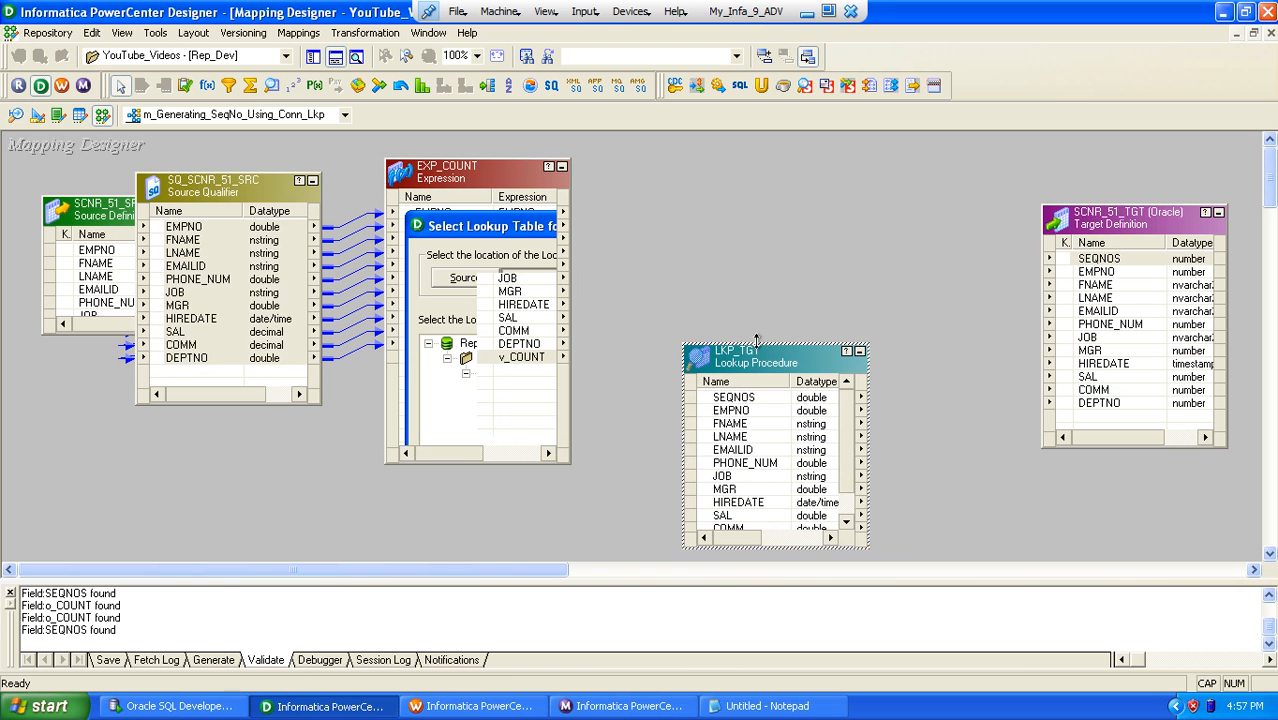
# Step: Remove the ports EMPNO through DEPTNO from LKP_TGT, keeping only SEQNOS
pyautogui.doubleClick(727, 397)
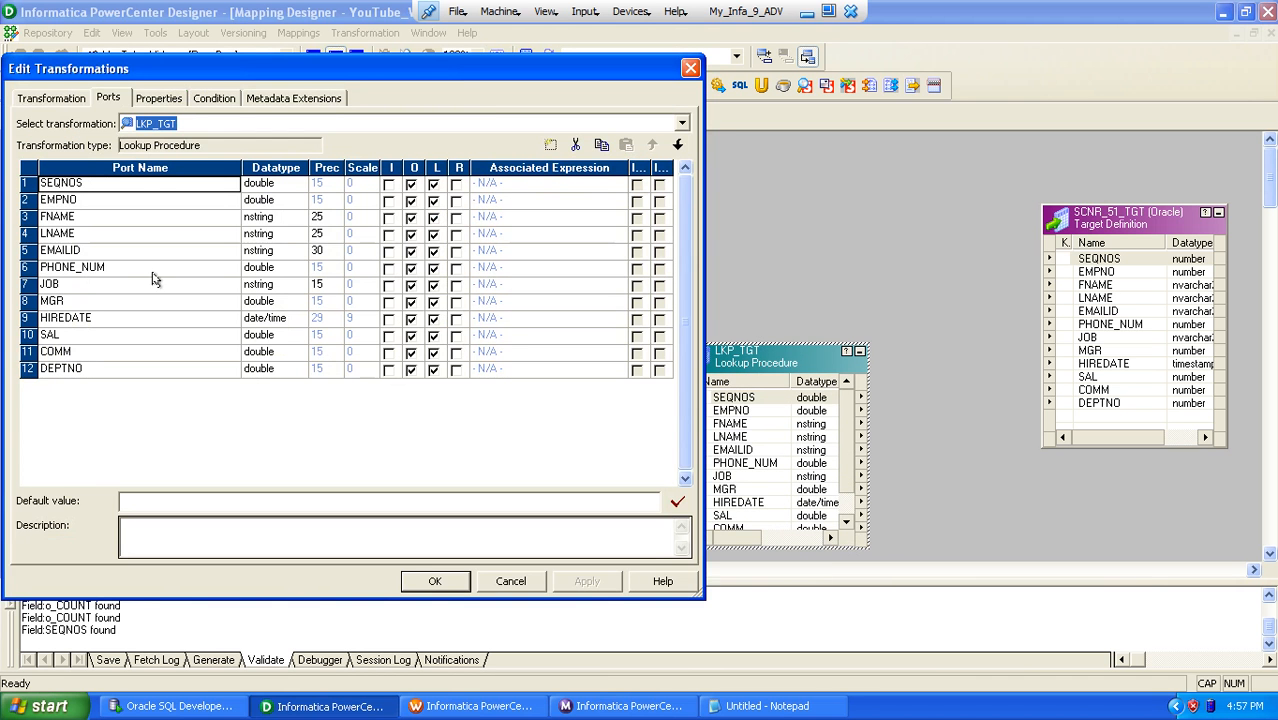
pyautogui.click(33, 201)
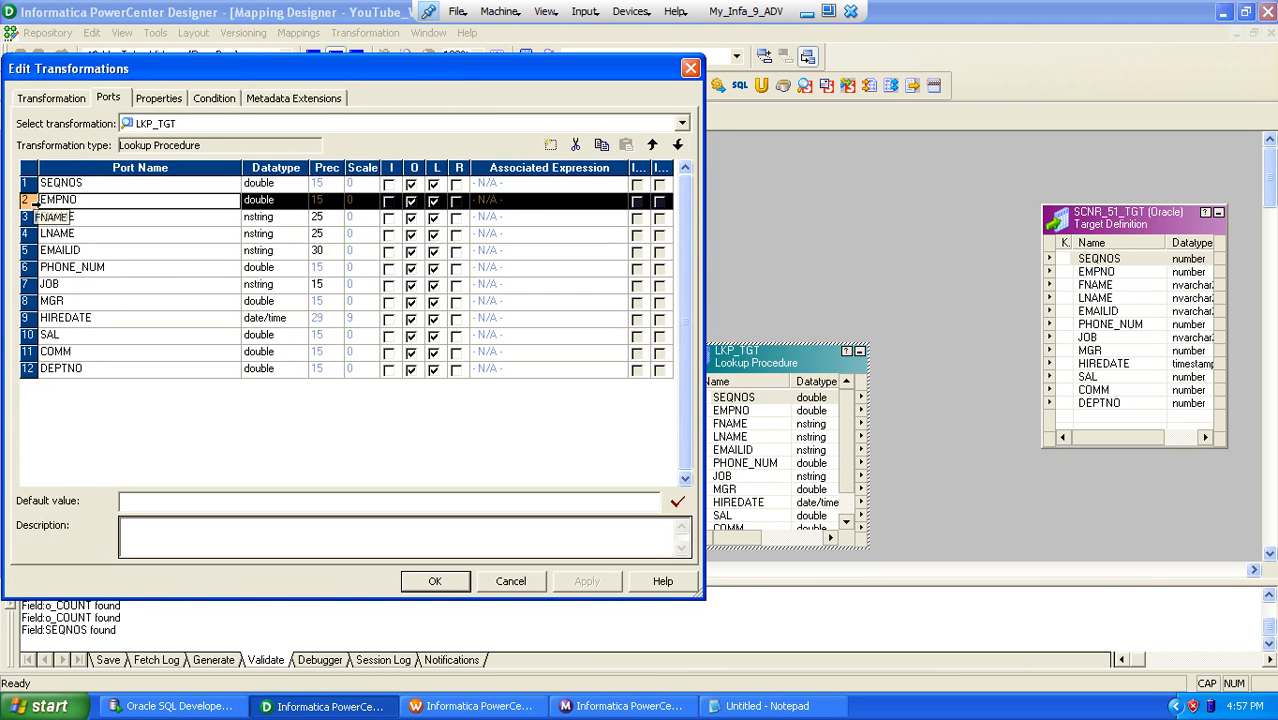
pyautogui.keyDown('shift'); pyautogui.click(32, 366); pyautogui.keyUp('shift')
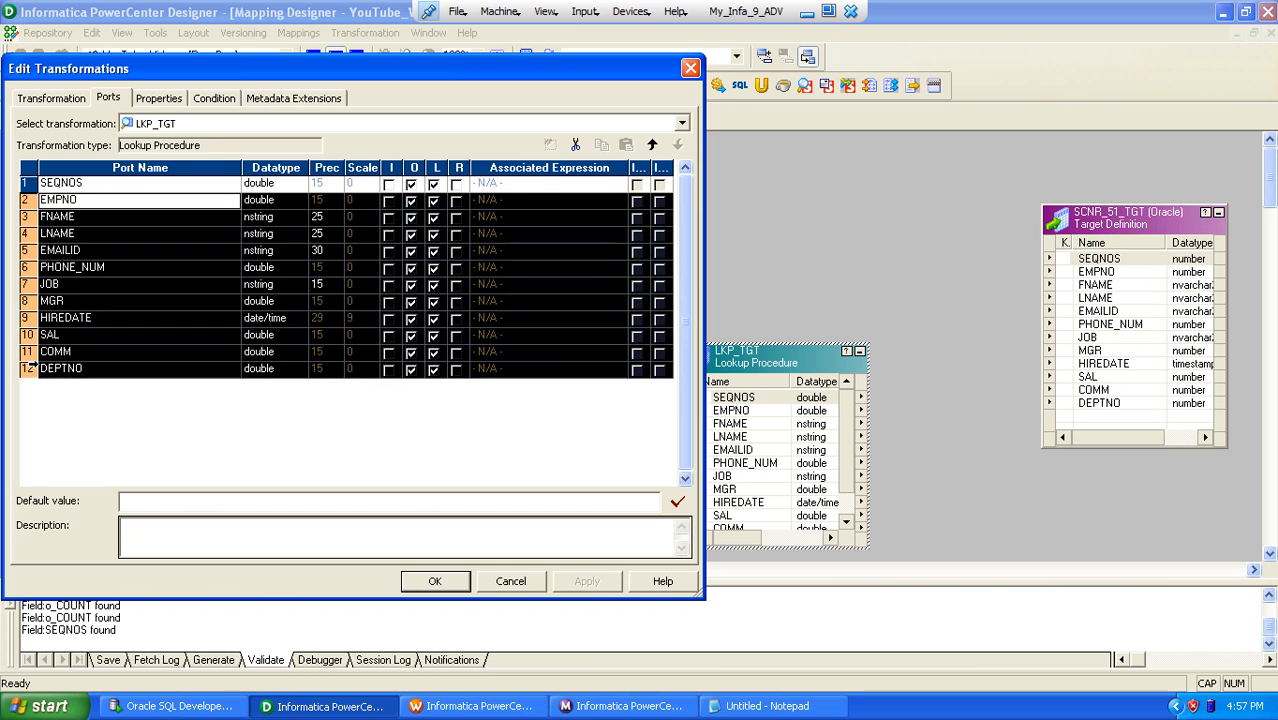
pyautogui.click(575, 145)
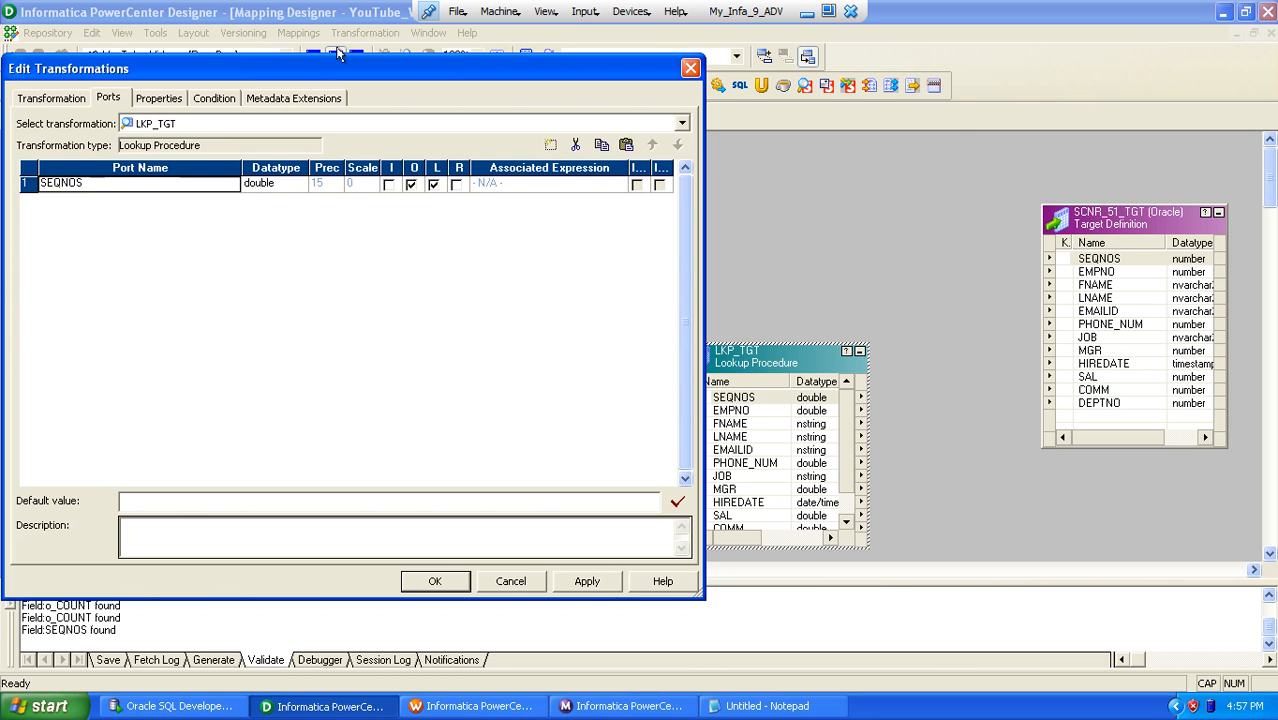
# Step: Add a port named KEY with datatype double to LKP_TGT and accept the transformation despite its empty lookup condition
pyautogui.moveTo(315, 72); pyautogui.dragTo(885, 51)
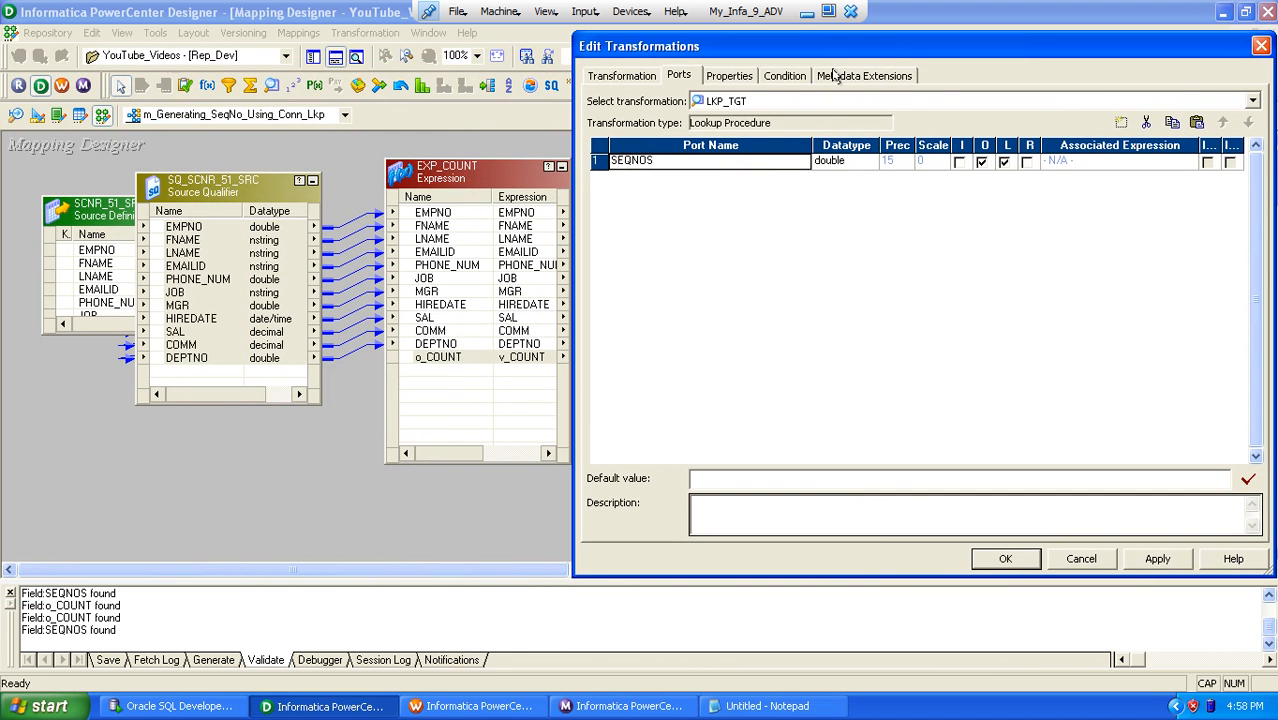
pyautogui.click(1122, 123)
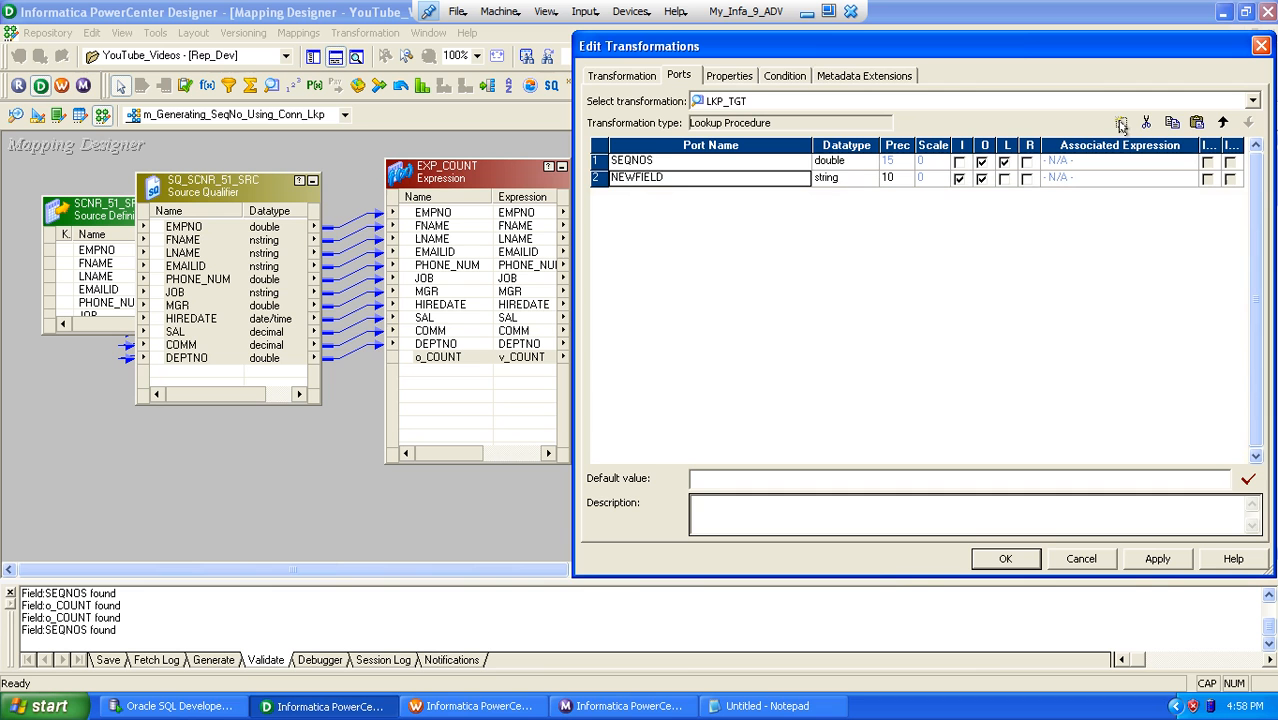
pyautogui.write('KEY')
pyautogui.click(823, 175)
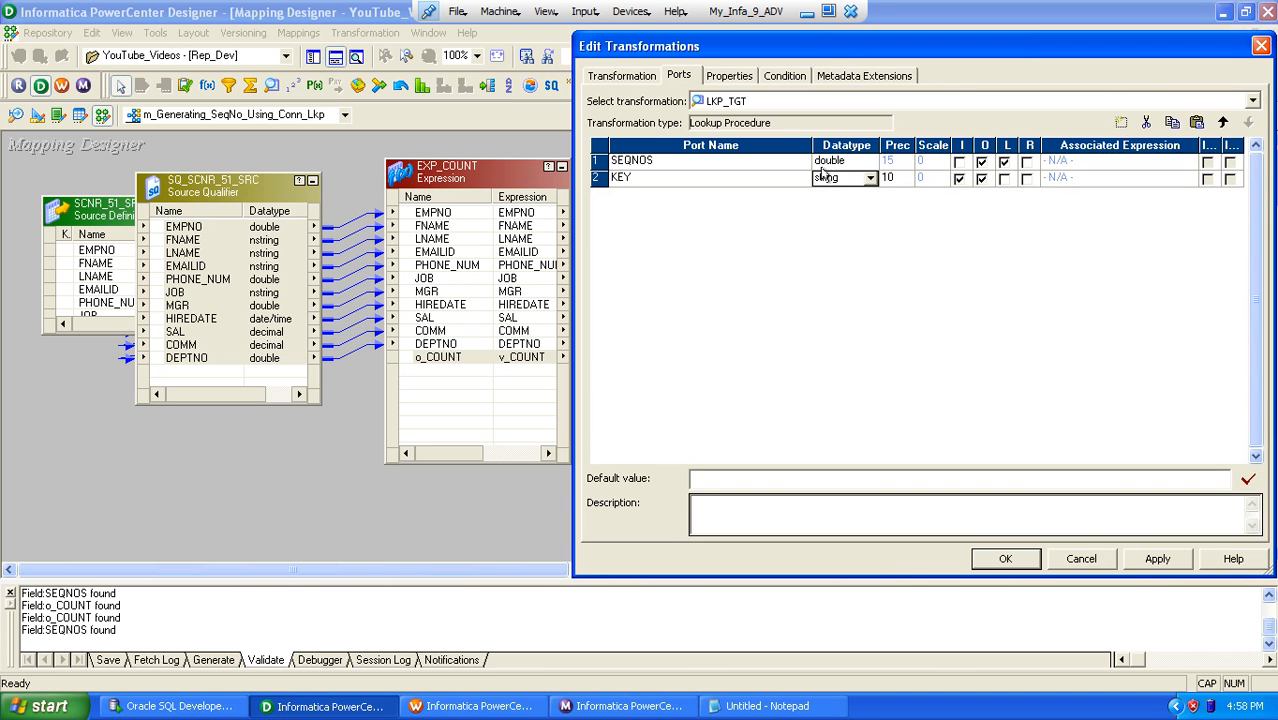
pyautogui.press('d')
pyautogui.press('d')
pyautogui.press('d')
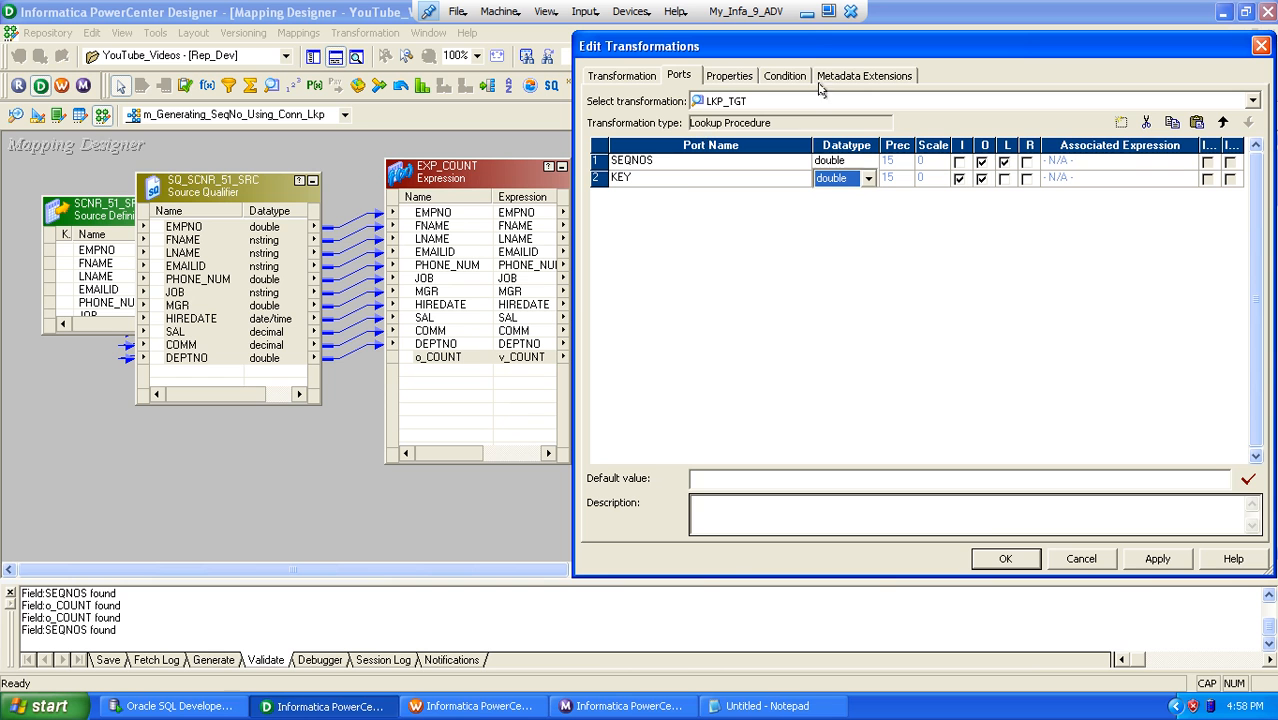
pyautogui.click(681, 184)
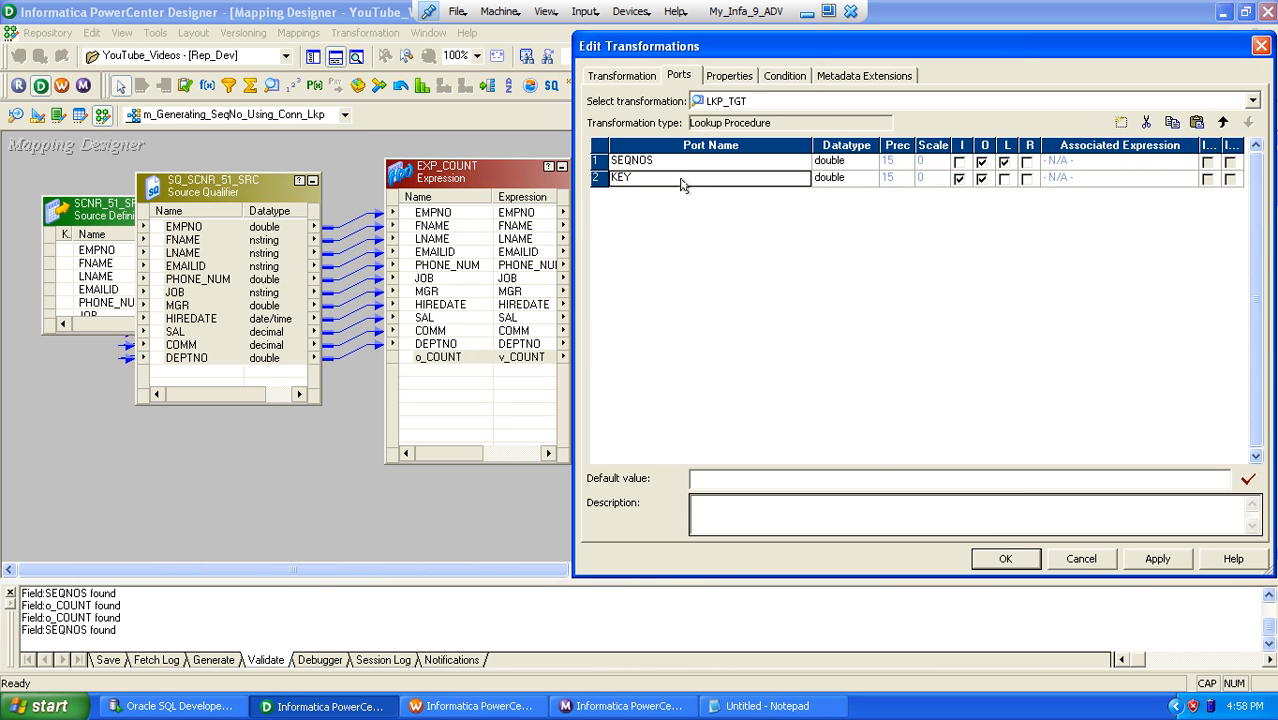
pyautogui.click(1005, 560)
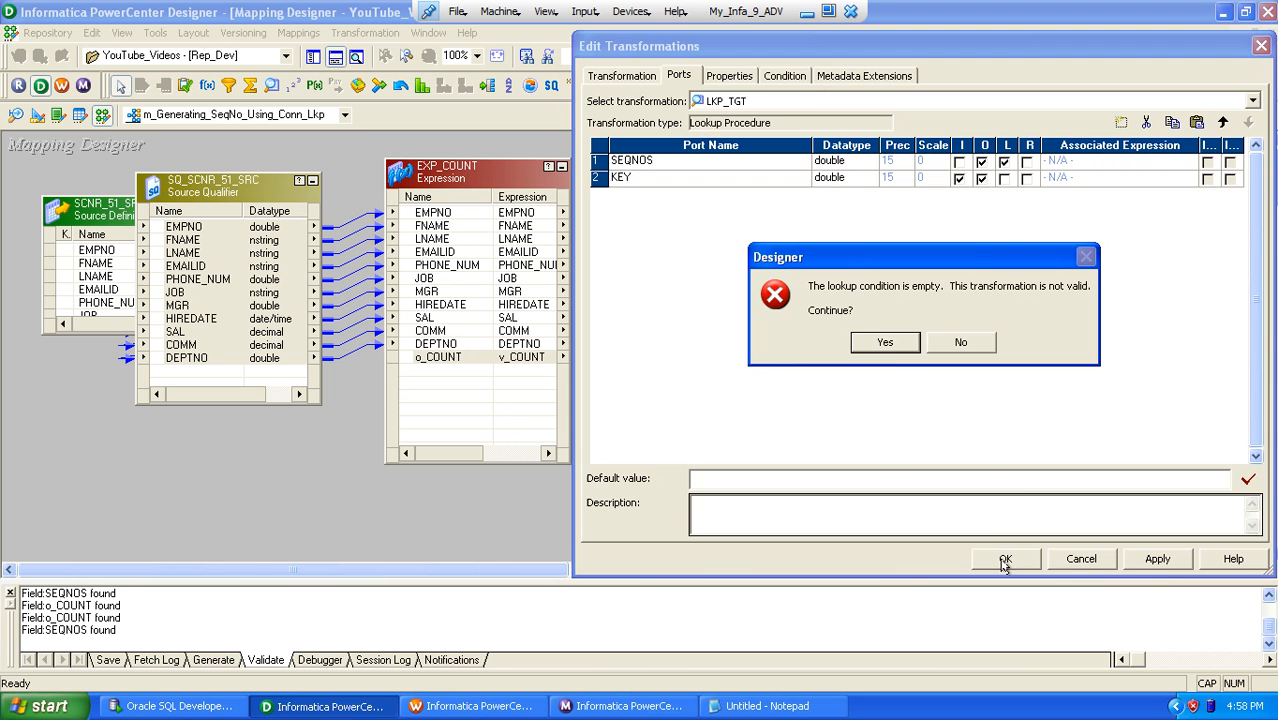
pyautogui.click(963, 342)
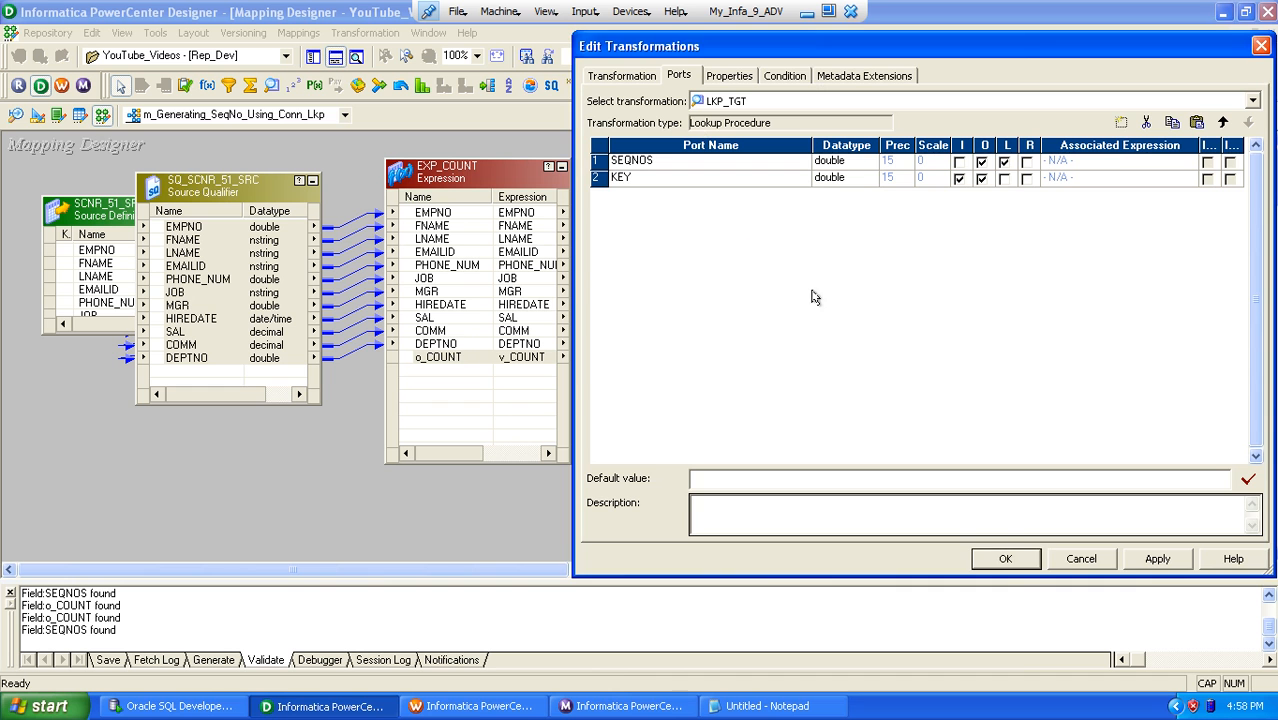
pyautogui.click(983, 559)
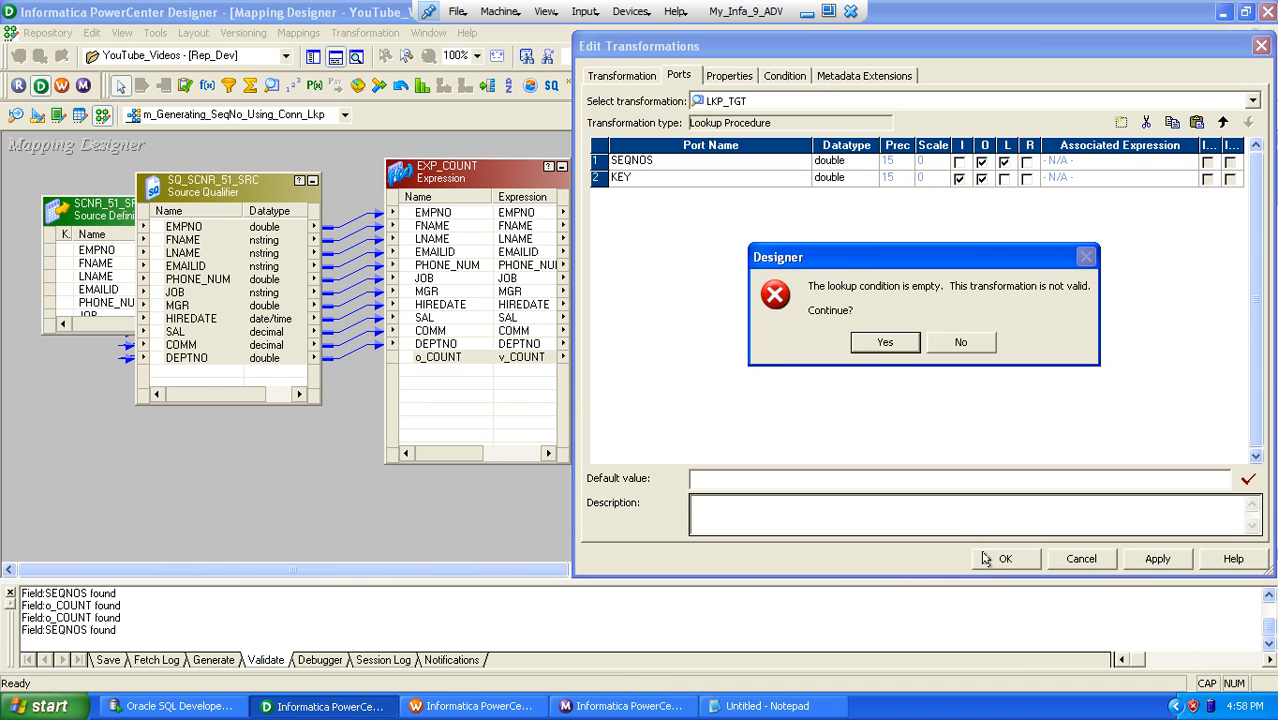
pyautogui.click(862, 343)
# Step: Add a port named o_KEY with datatype double to the EXP_COUNT expression
pyautogui.doubleClick(434, 357)
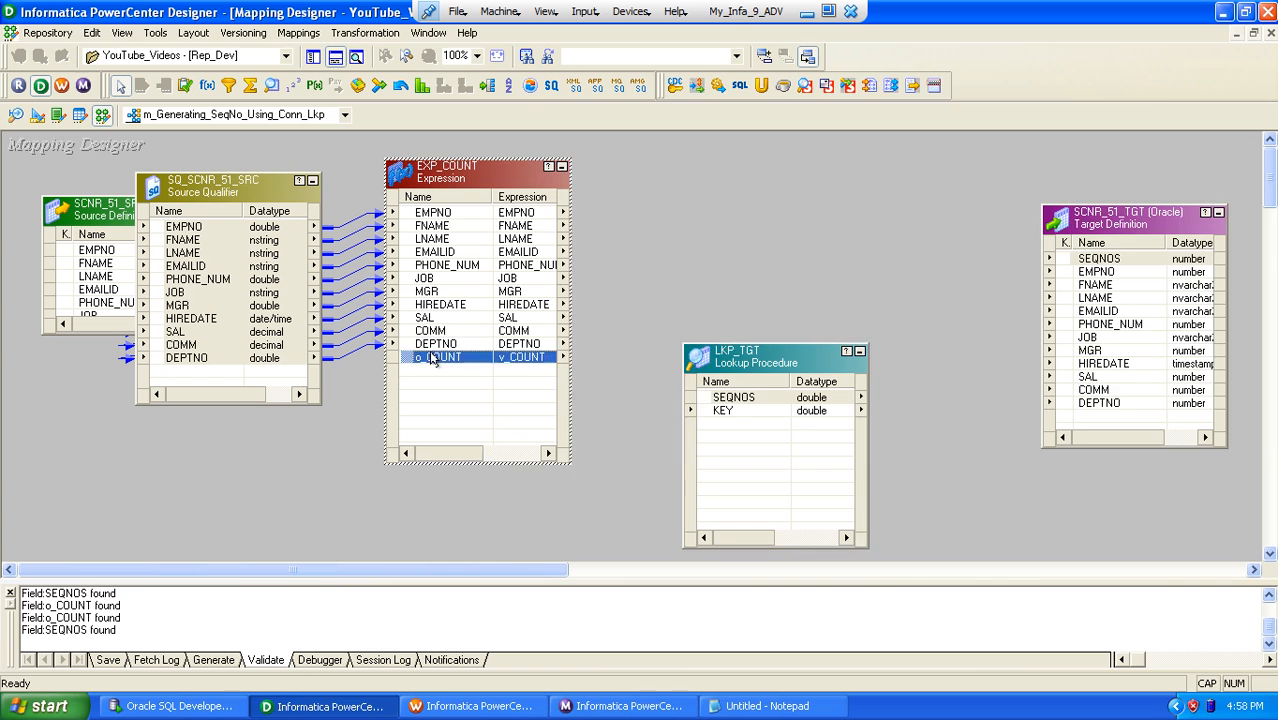
pyautogui.press('Escape')
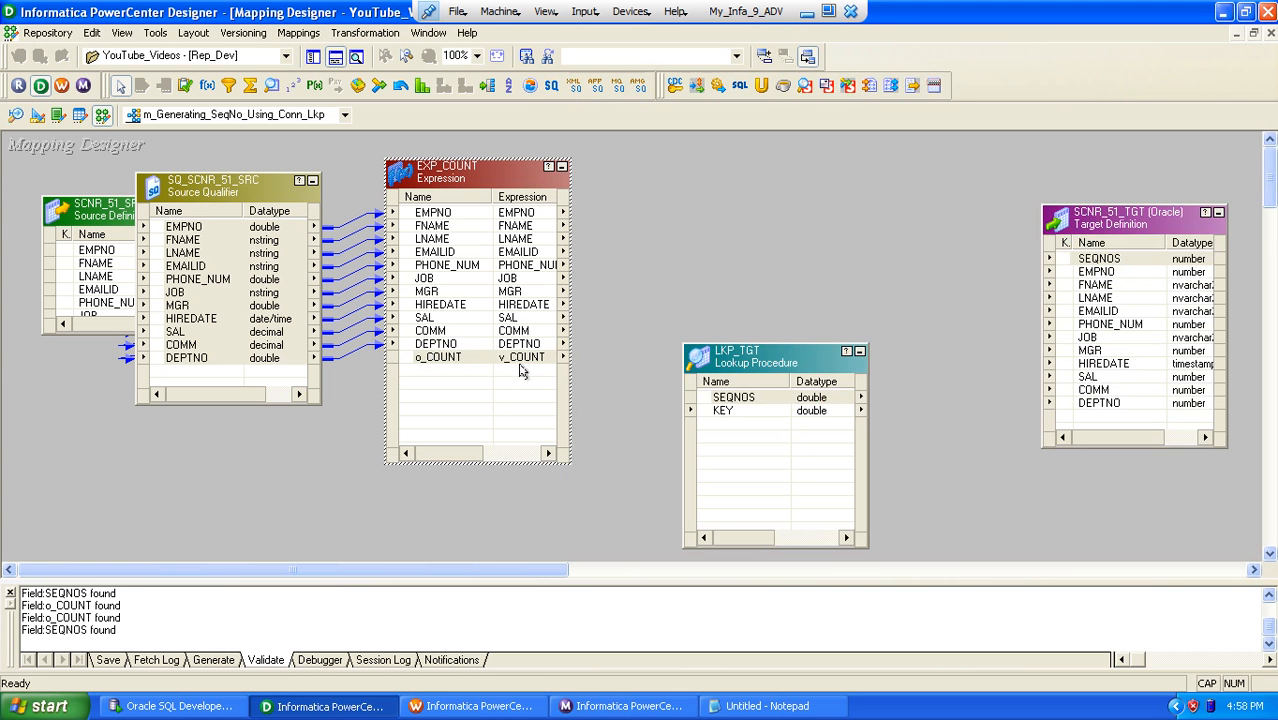
pyautogui.click(516, 361)
pyautogui.doubleClick(465, 355)
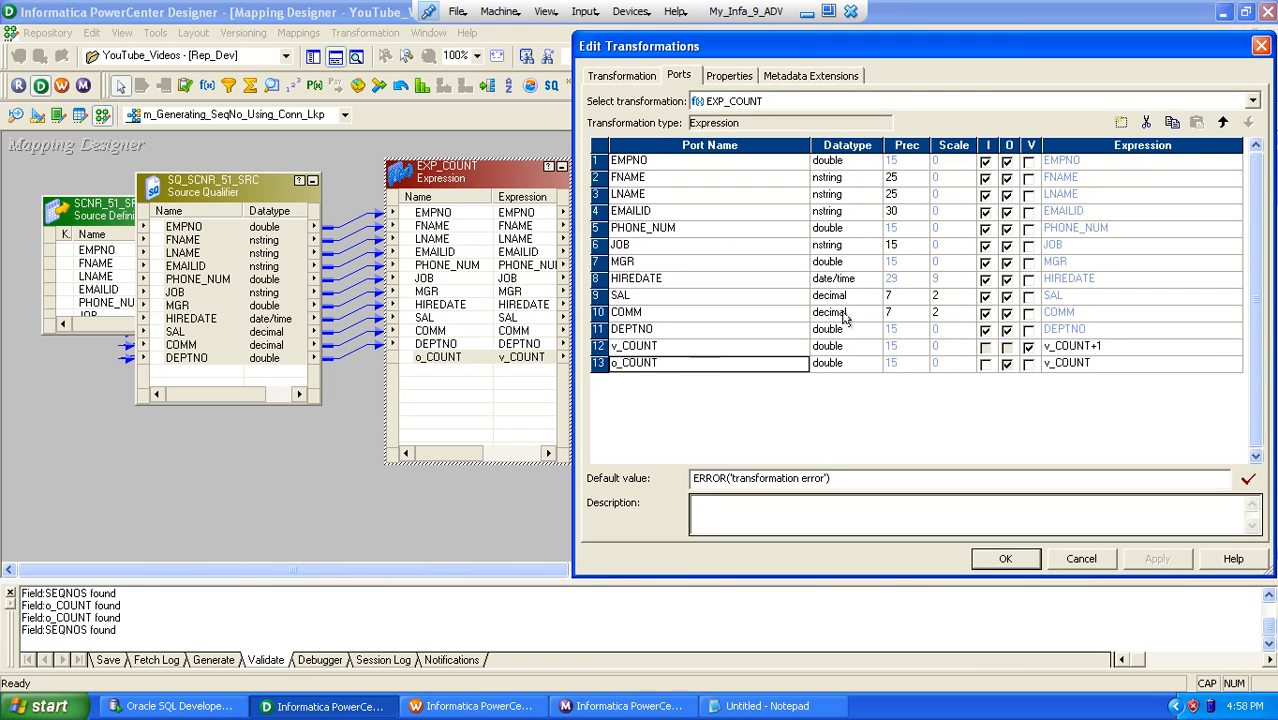
pyautogui.click(1121, 122)
pyautogui.write('o_K')
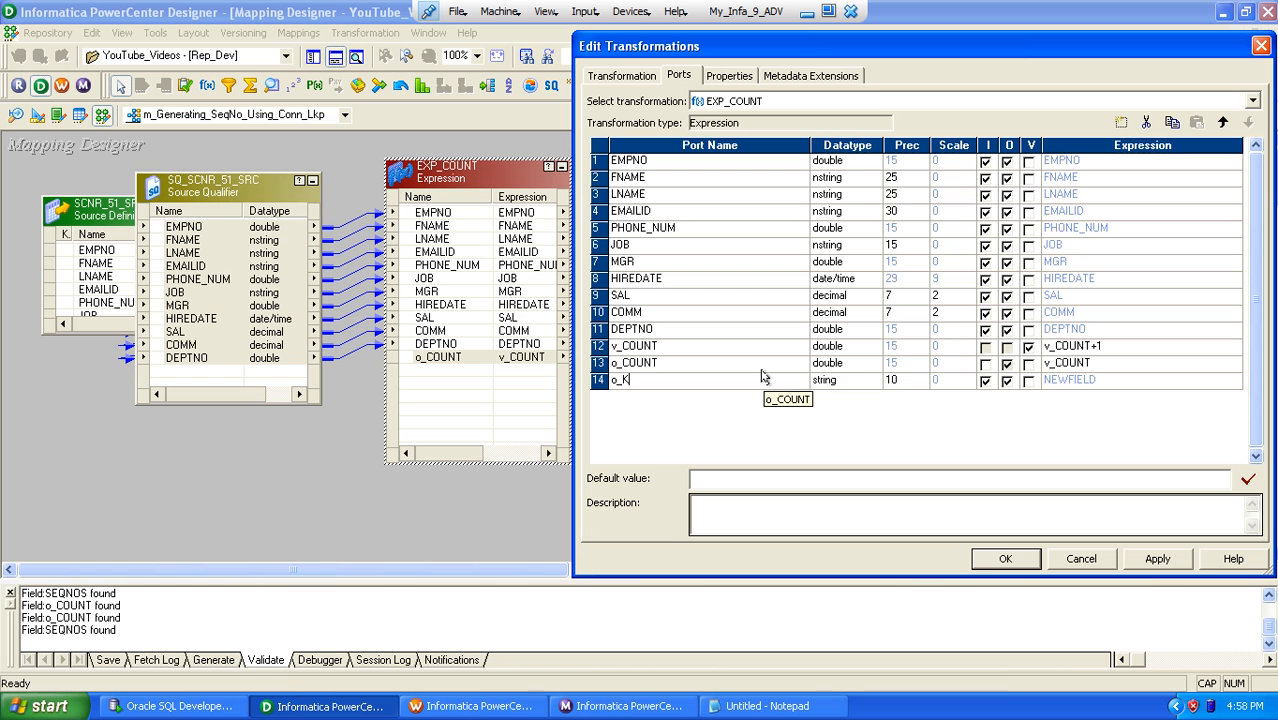
pyautogui.press('Tab')
pyautogui.press('d')
pyautogui.press('d')
pyautogui.press('d')
pyautogui.press('Tab')
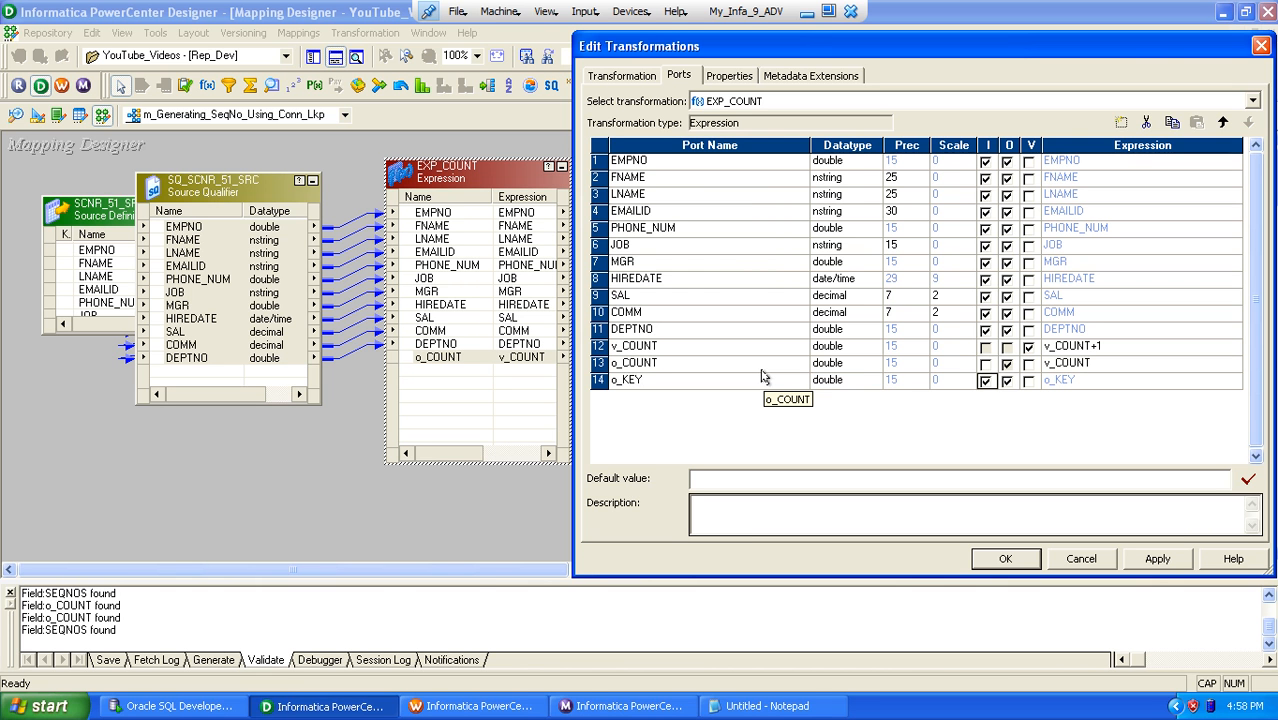
# Step: Make o_KEY an output-only port with the expression 1 and save the changes to EXP_COUNT
pyautogui.press('Tab')
pyautogui.hotkey('shift', 'Tab')
pyautogui.press('space')
pyautogui.press('Tab')
pyautogui.press('Tab')
pyautogui.press('Tab')
pyautogui.write('1')
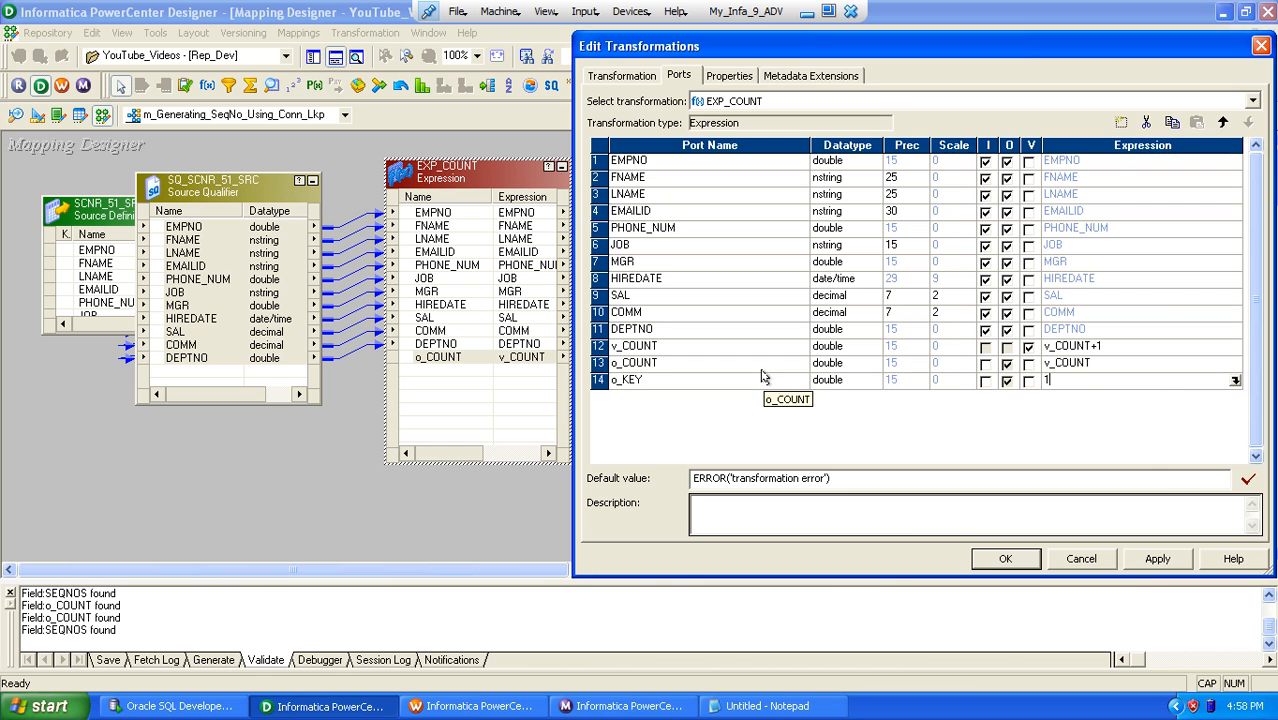
pyautogui.click(1000, 560)
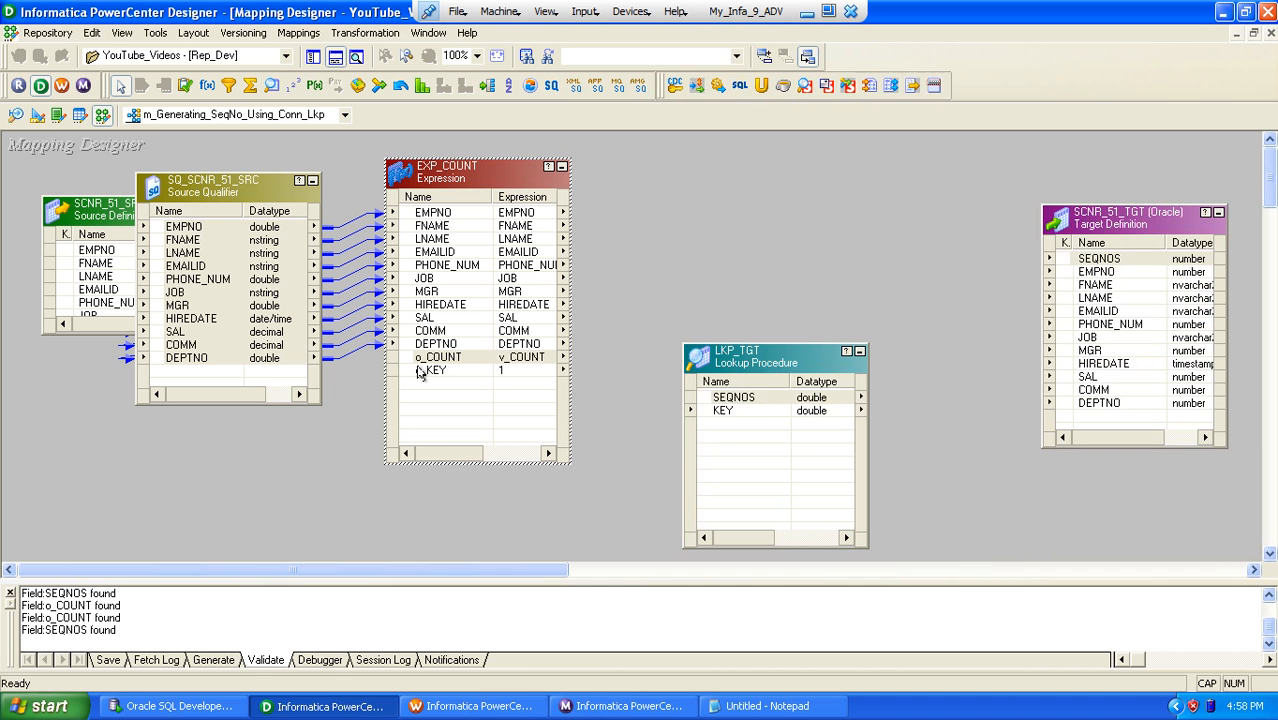
# Step: Link o_KEY into LKP_TGT as a new port renamed in_KEY, and make KEY a lookup port instead of an input
pyautogui.moveTo(425, 370); pyautogui.dragTo(745, 432)
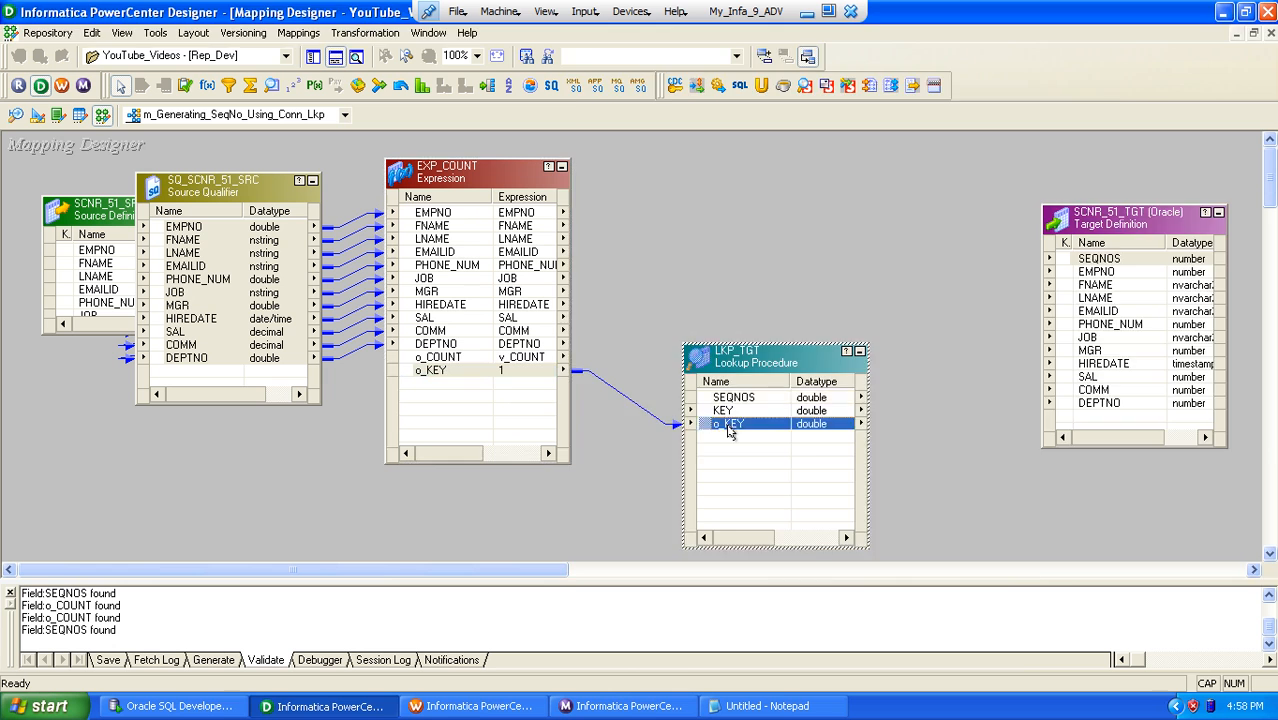
pyautogui.doubleClick(729, 428)
pyautogui.click(619, 202)
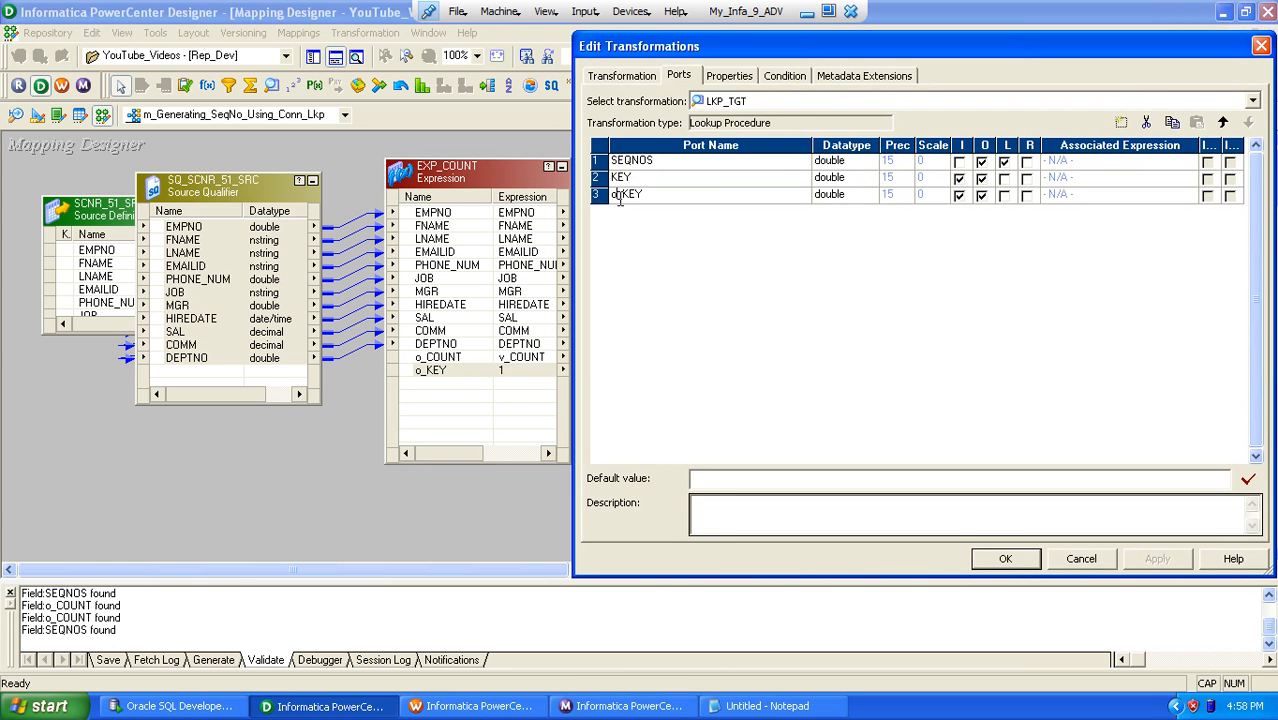
pyautogui.press('BackSpace')
pyautogui.write('in')
# Step: Add the lookup condition KEY = in_KEY to LKP_TGT
pyautogui.click(724, 77)
pyautogui.click(785, 76)
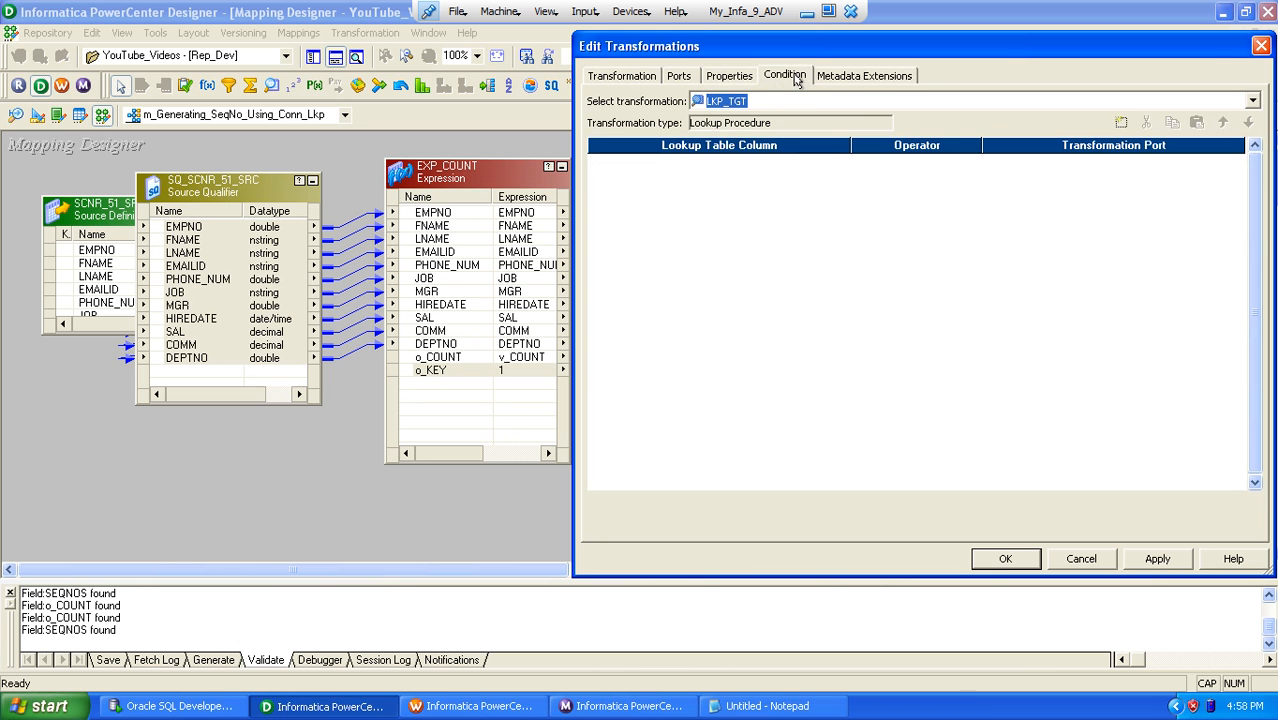
pyautogui.click(1120, 122)
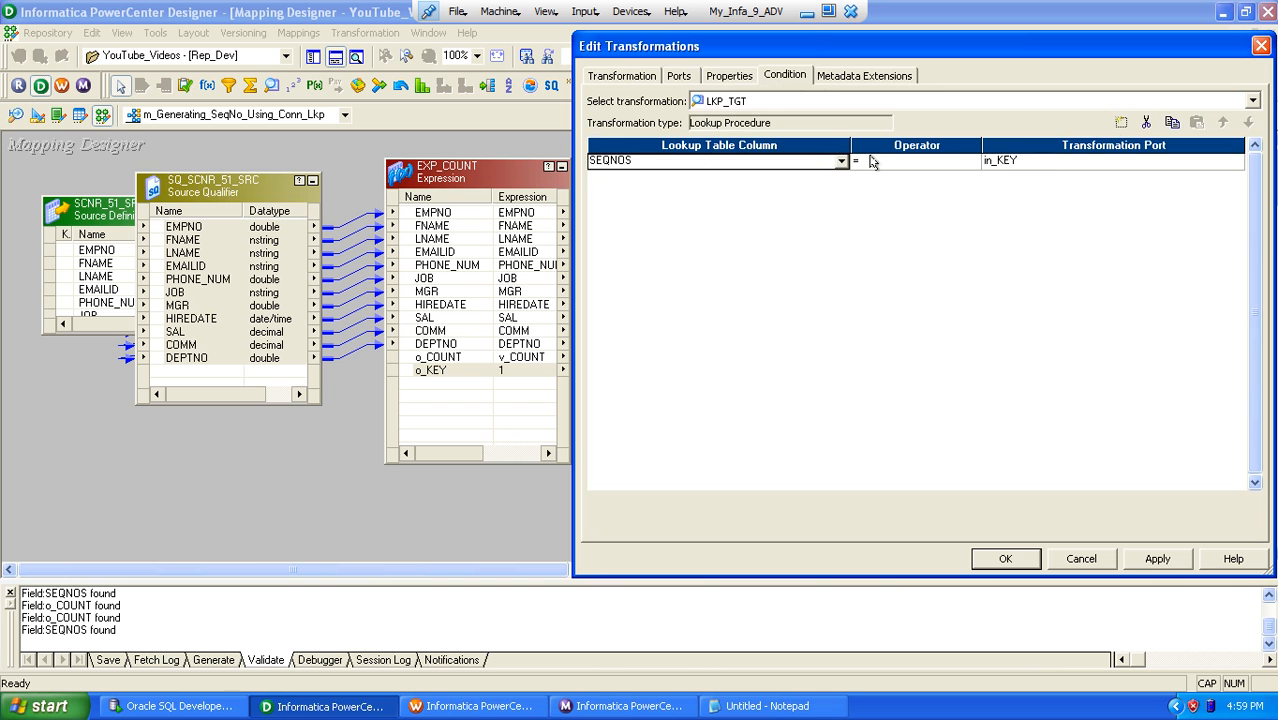
pyautogui.click(840, 163)
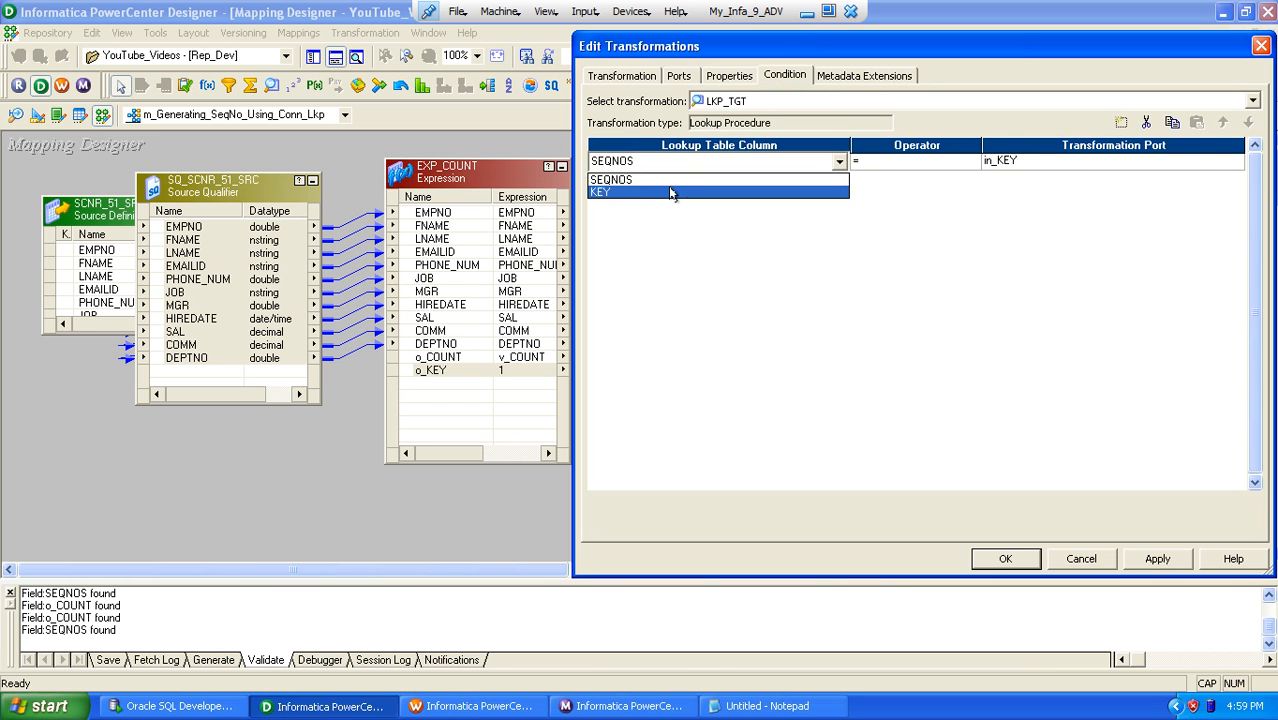
pyautogui.click(673, 190)
# Step: Generate the default SQL query for the lookup SQL override of LKP_TGT
pyautogui.click(677, 77)
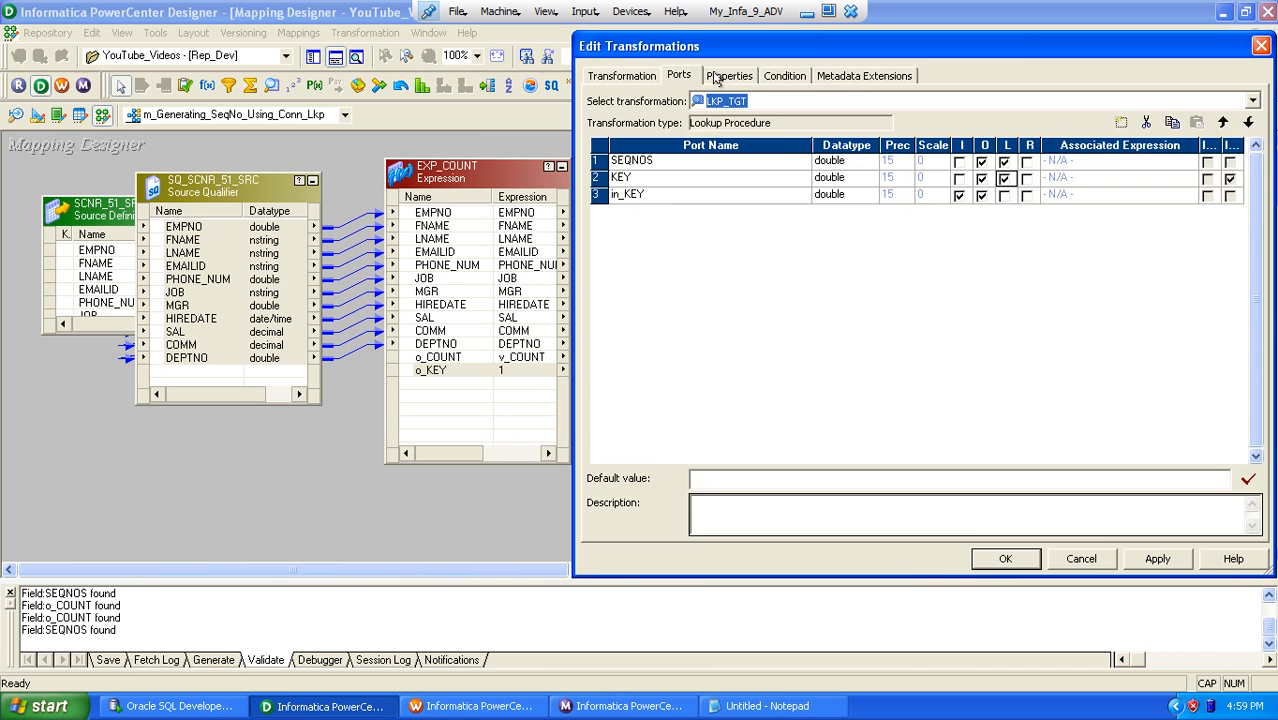
pyautogui.click(716, 78)
pyautogui.click(1238, 159)
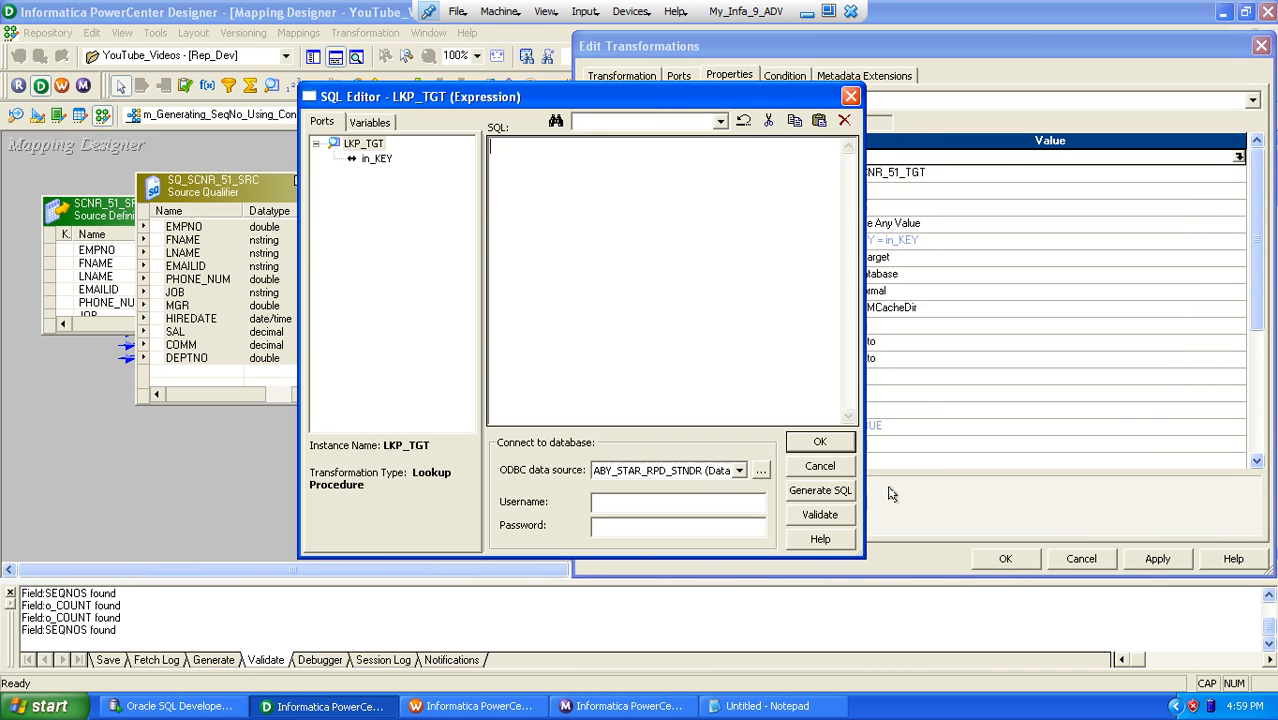
pyautogui.click(820, 490)
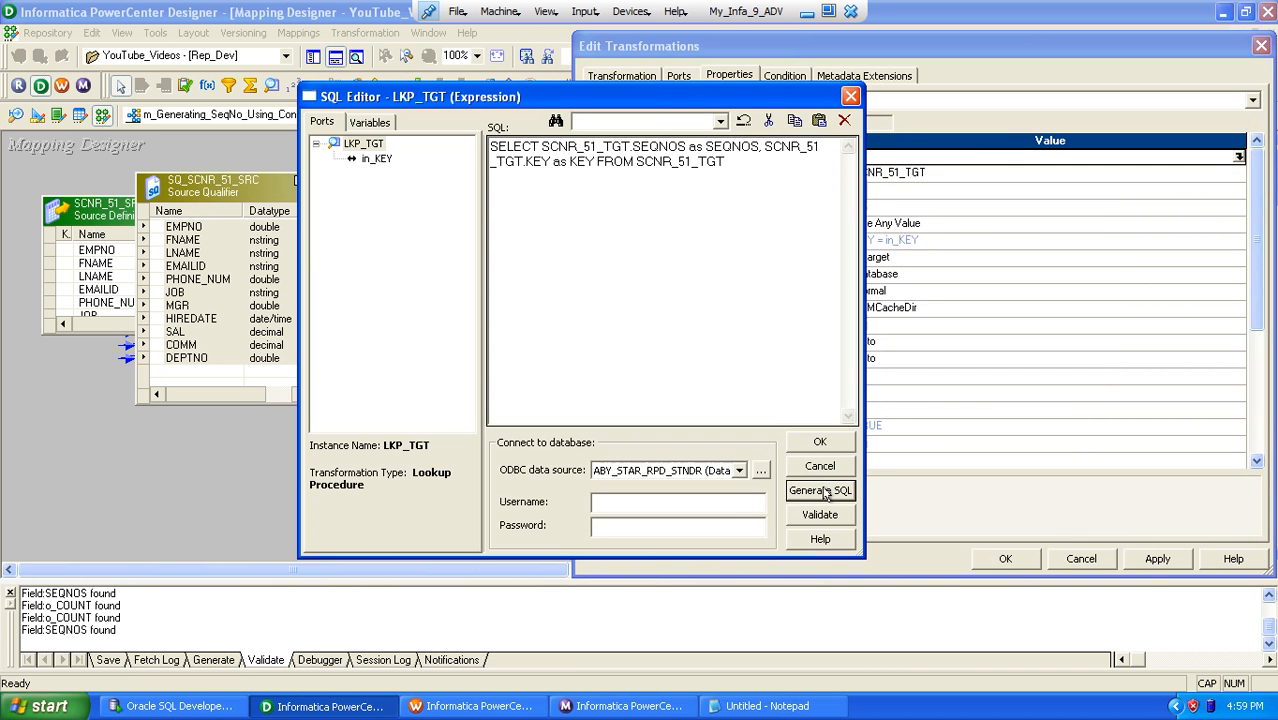
# Step: Replace SCNR_51_TGT.KEY as KEY in the override query with 1 AS KEY on its own line, keeping the FROM clause below
pyautogui.click(765, 148)
pyautogui.press('Return')
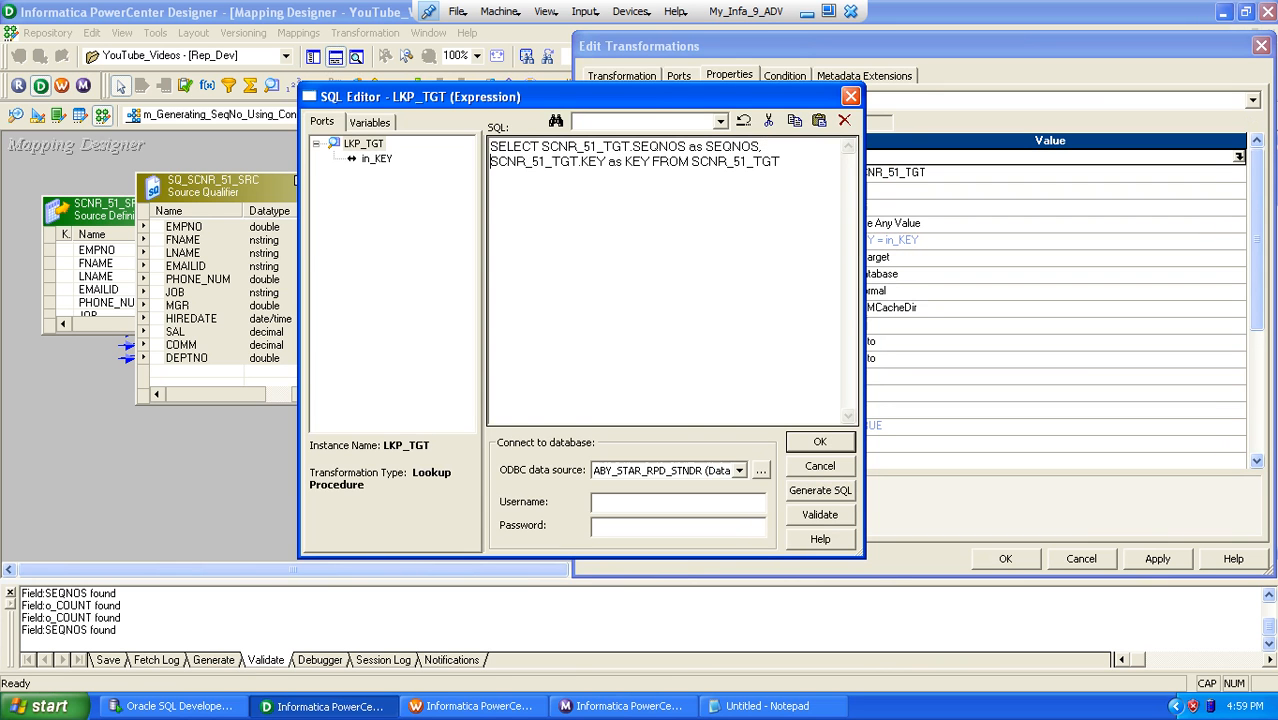
pyautogui.click(765, 148)
pyautogui.press('Return')
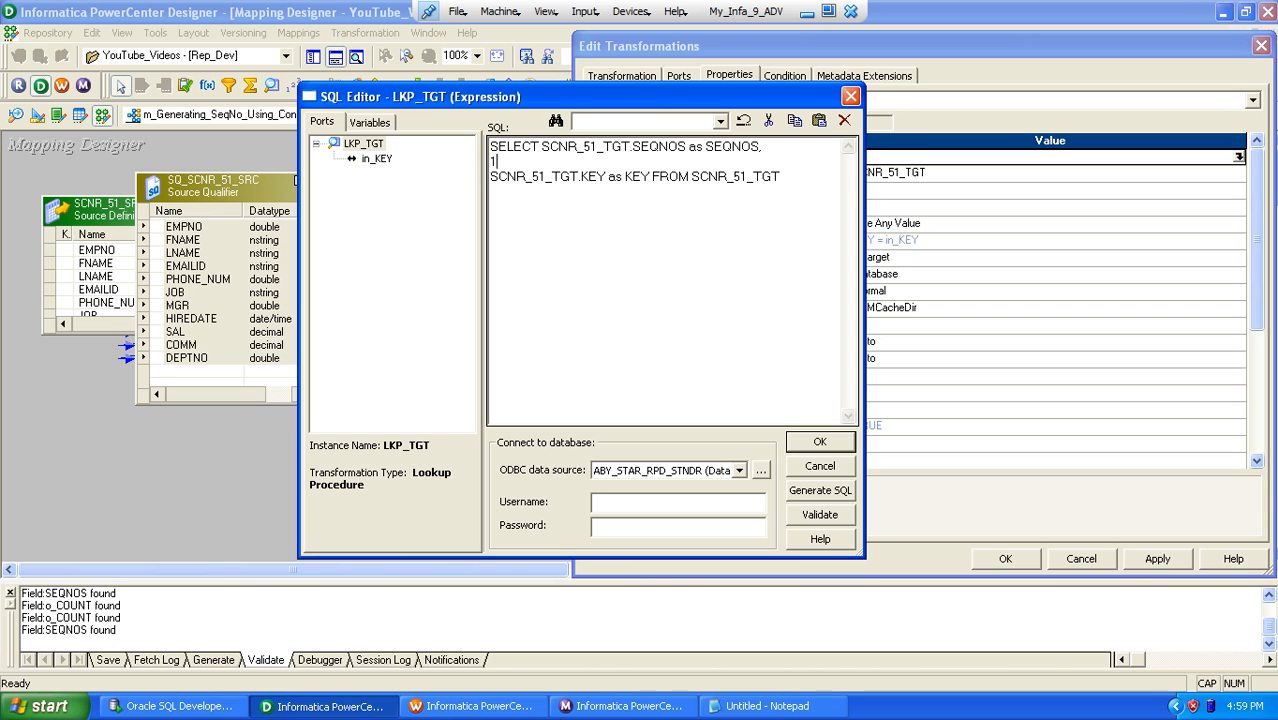
pyautogui.write('KEY')
pyautogui.press('BackSpace')
pyautogui.press('BackSpace')
pyautogui.press('BackSpace')
pyautogui.moveTo(653, 177); pyautogui.dragTo(487, 188)
pyautogui.press('BackSpace')
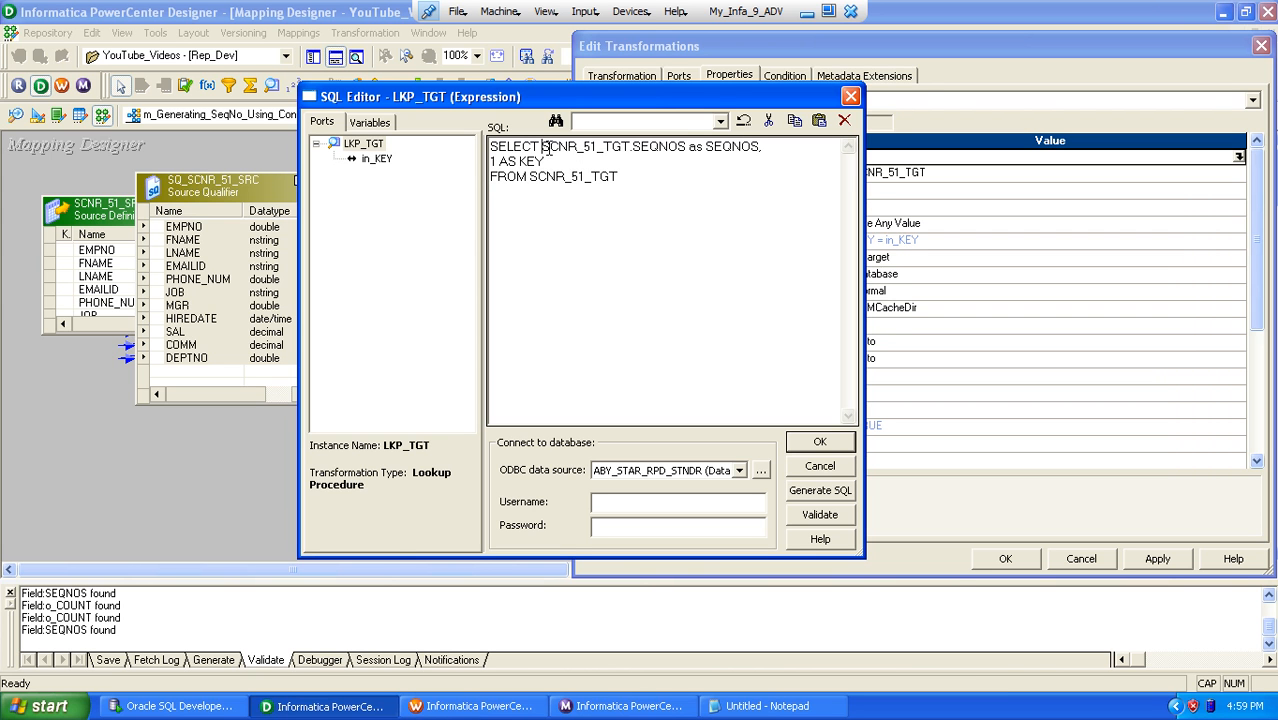
# Step: Try replacing SCNR_51_TGT.SEQNOS in the override query with NVL(SEQNOS,0)
pyautogui.moveTo(541, 147); pyautogui.dragTo(686, 148)
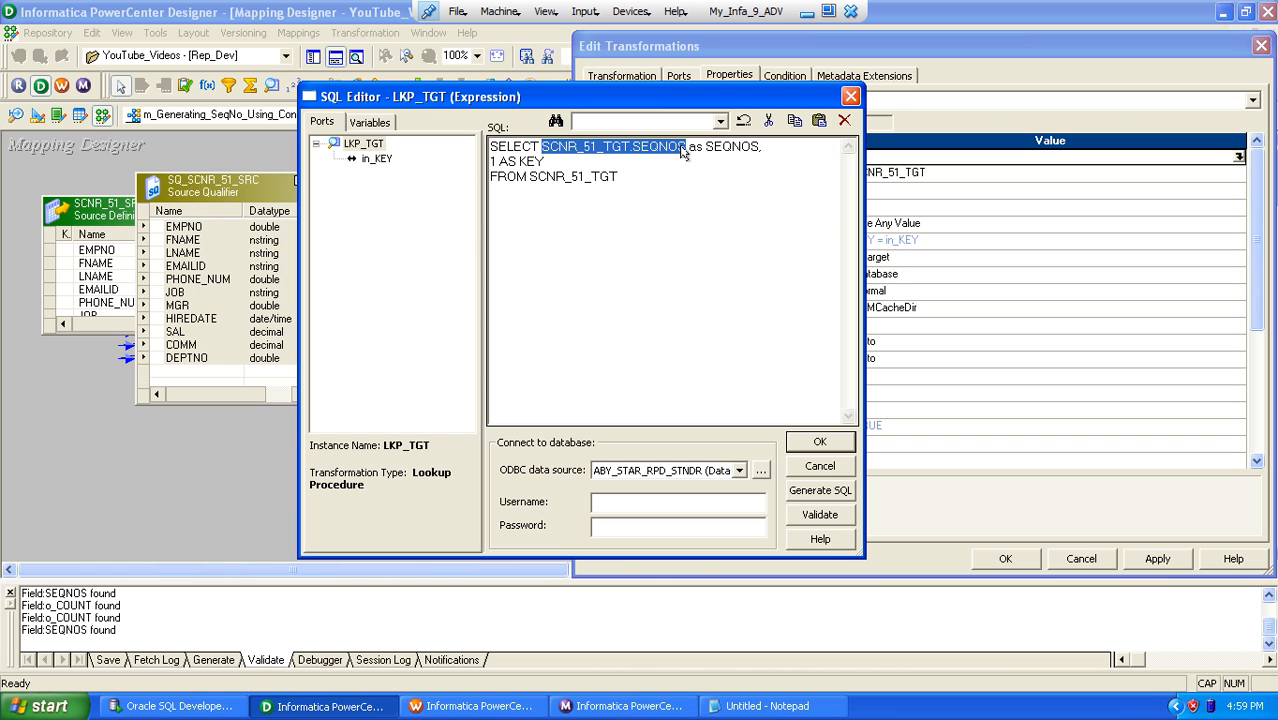
pyautogui.hotkey('shift', 'Left')
pyautogui.hotkey('shift', 'Left')
pyautogui.hotkey('shift', 'Left')
pyautogui.hotkey('shift', 'Left')
pyautogui.hotkey('shift', 'Left')
pyautogui.write('NVL')
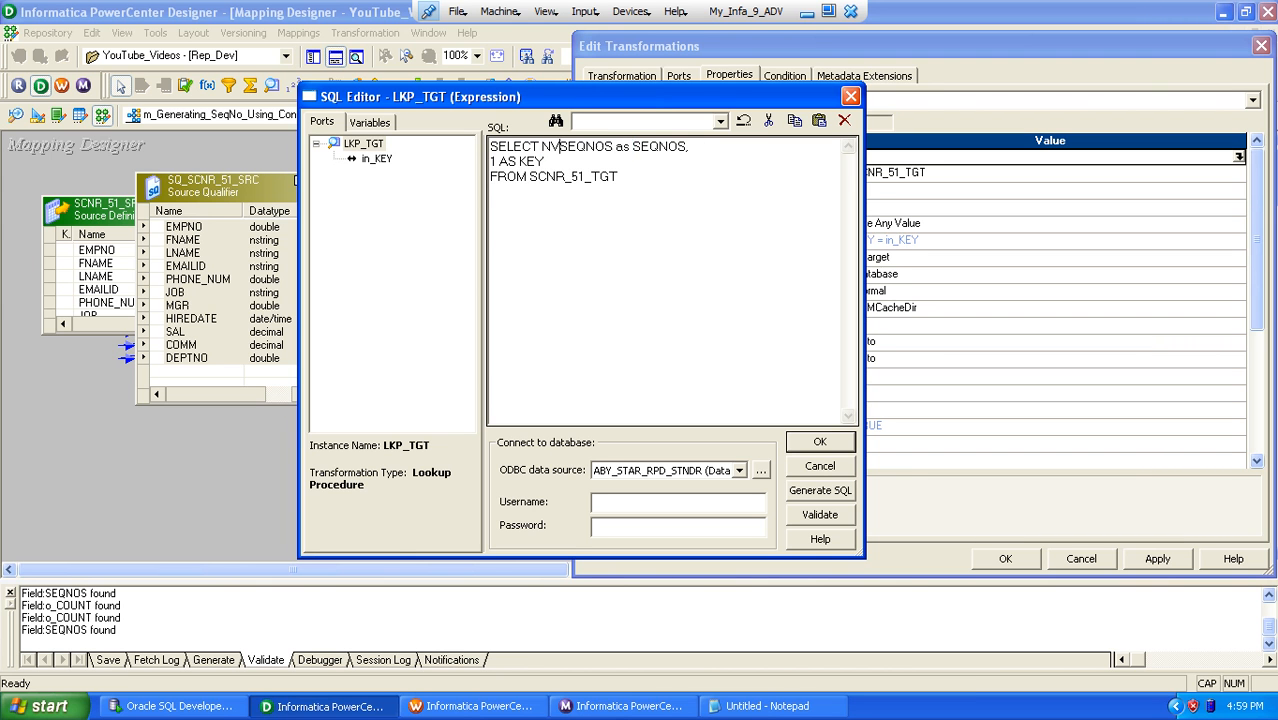
pyautogui.write('(SEQNOS')
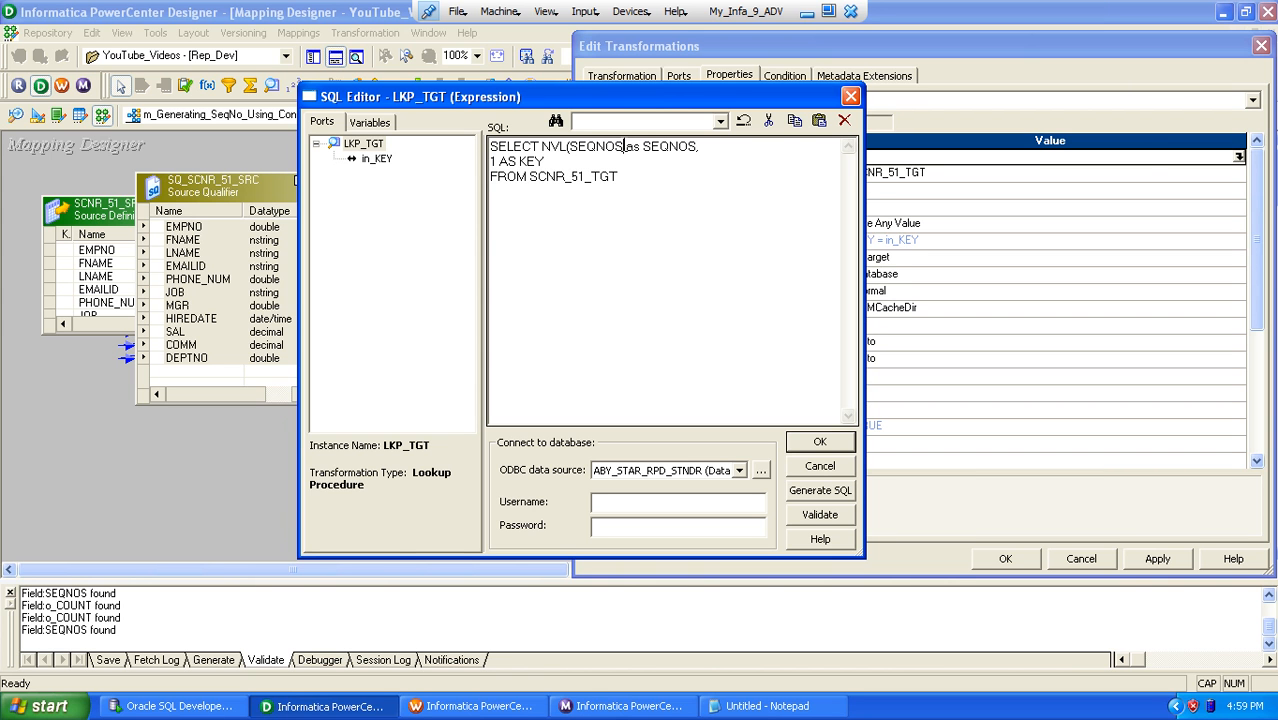
pyautogui.write(',0)')
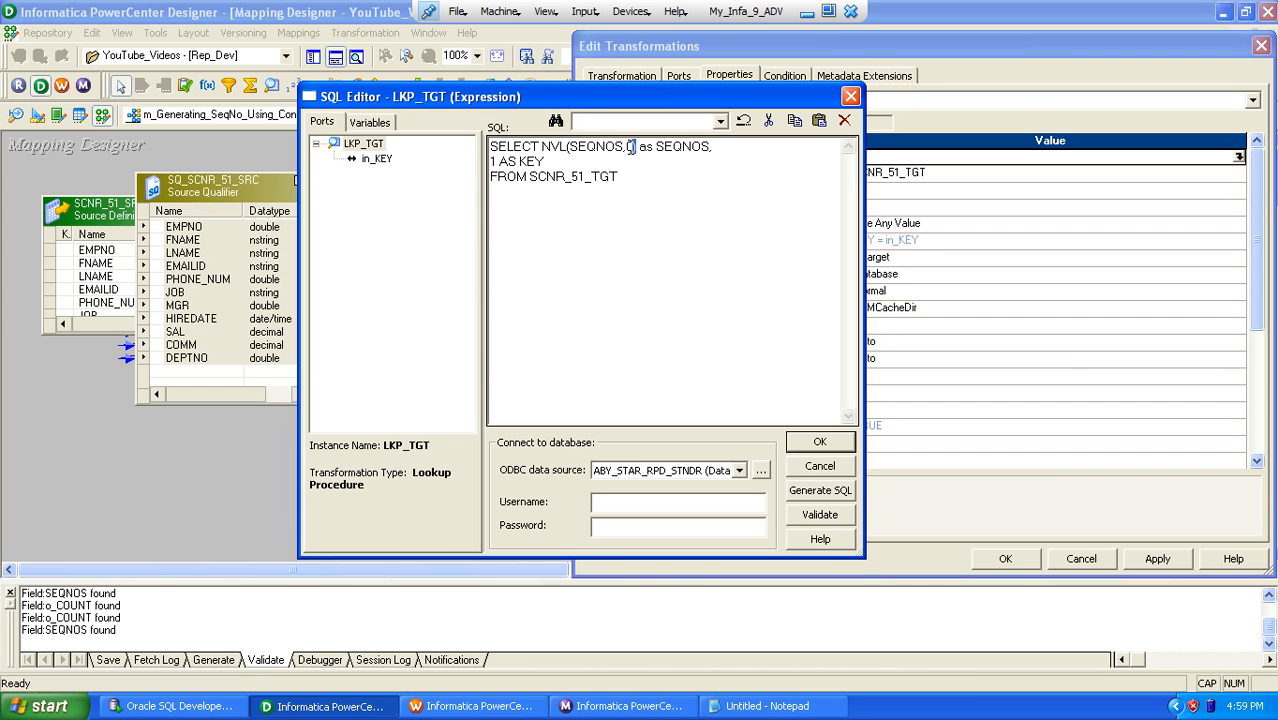
# Step: Replace the SEQNOS expression in the override query with NVL(MAX(SEQNOS),0) and save the changes to LKP_TGT
pyautogui.moveTo(634, 147); pyautogui.dragTo(541, 150)
pyautogui.write('MAX')
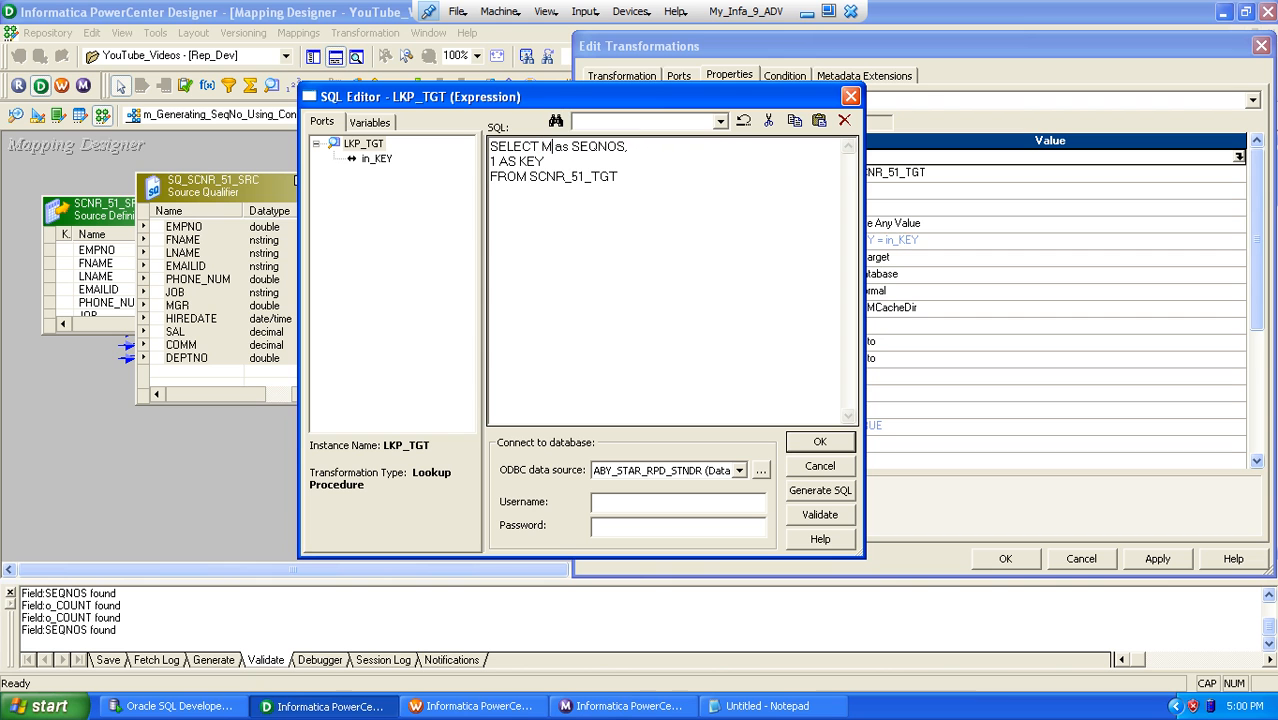
pyautogui.write('()')
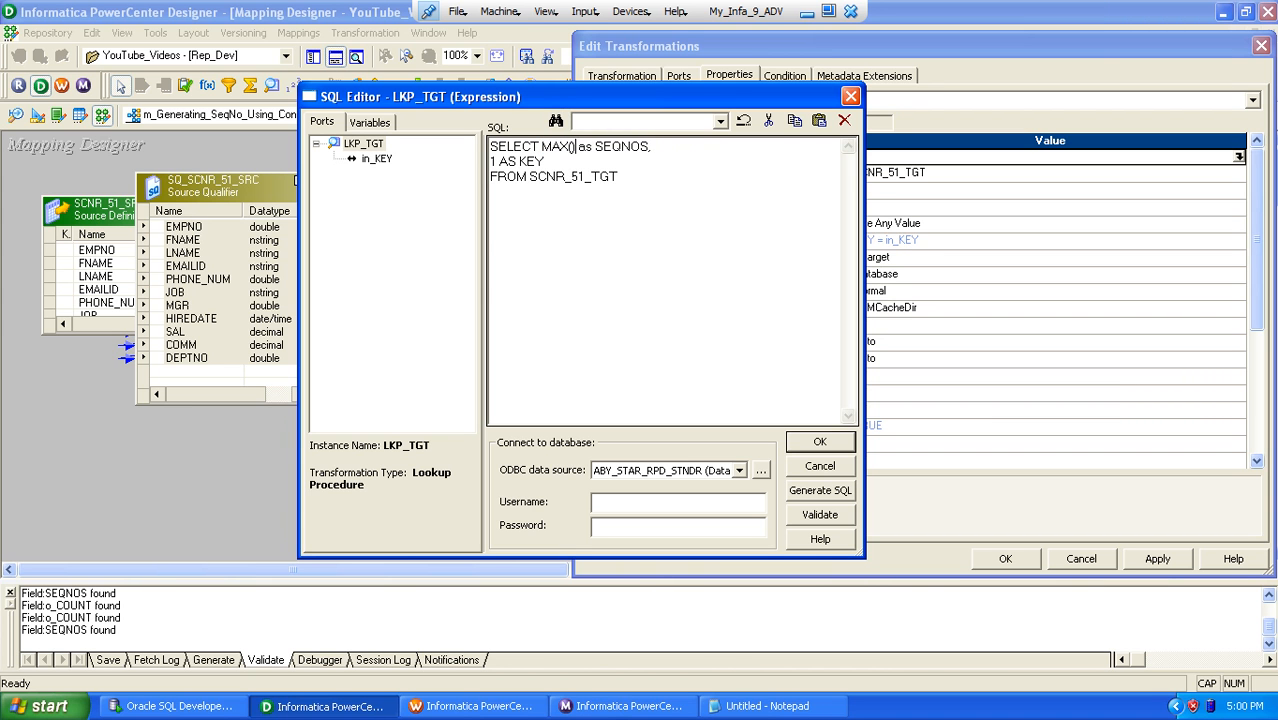
pyautogui.write('SEQNOS')
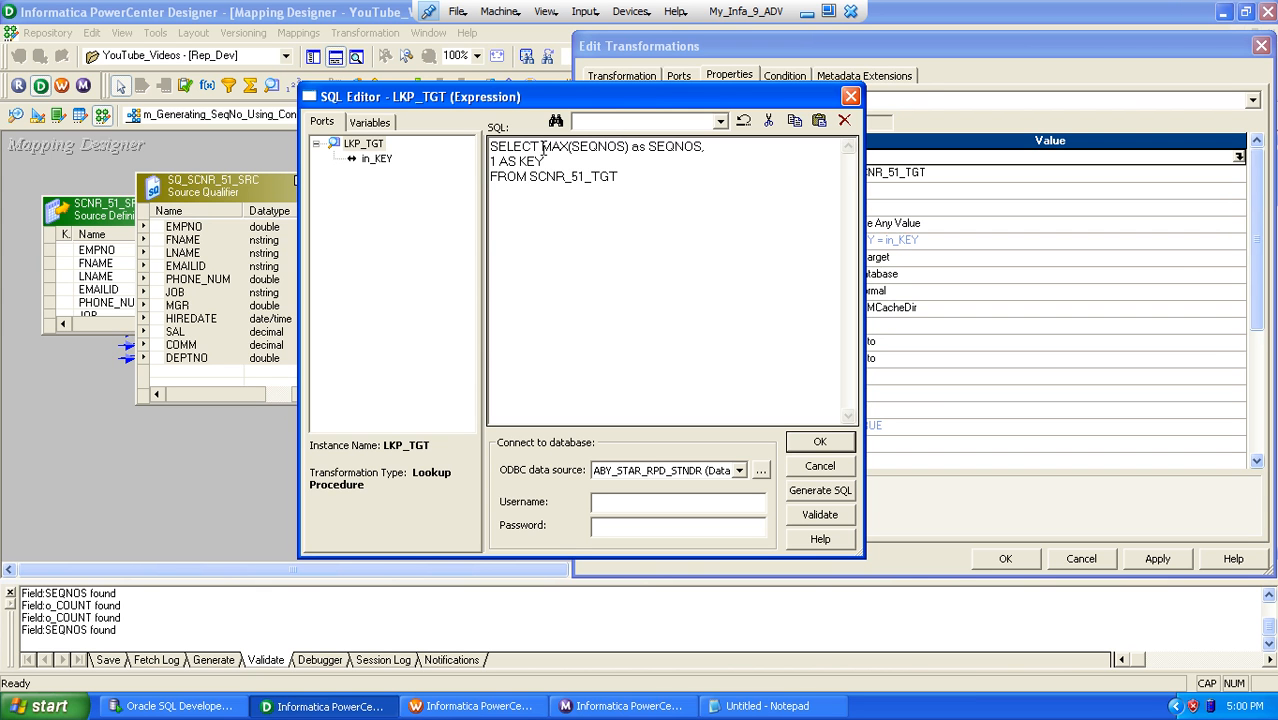
pyautogui.write('NVL')
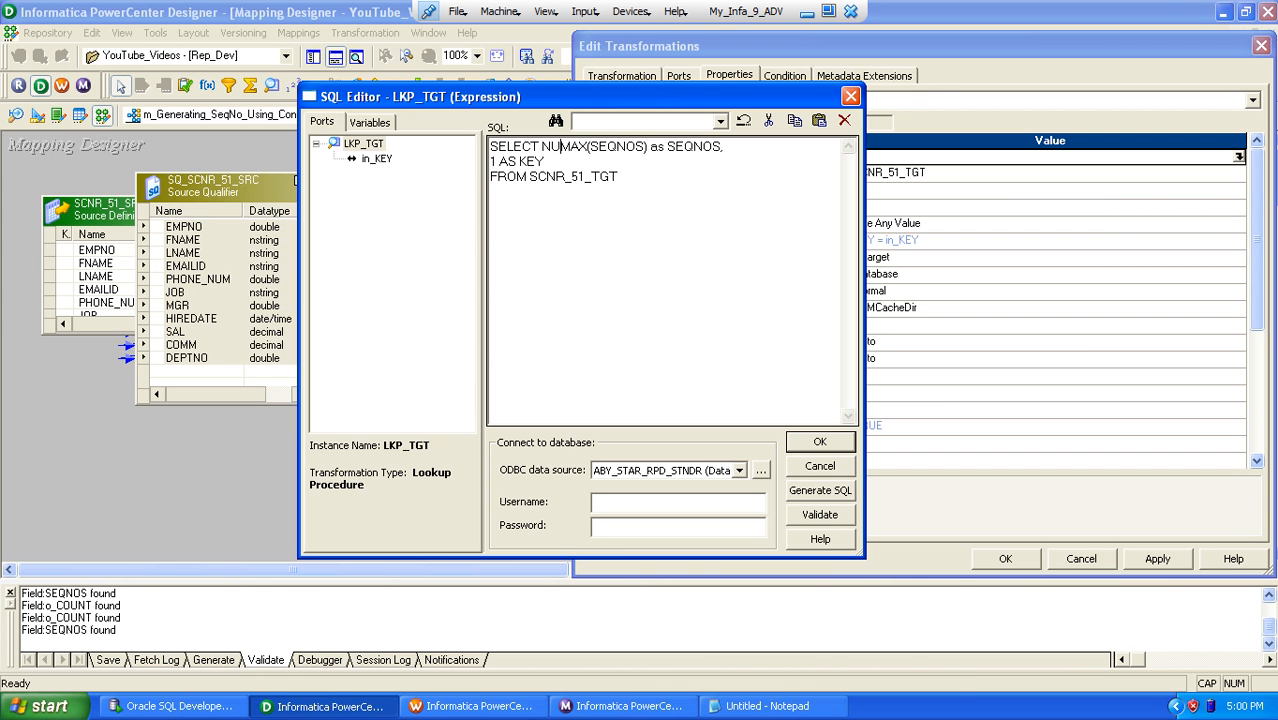
pyautogui.write('(')
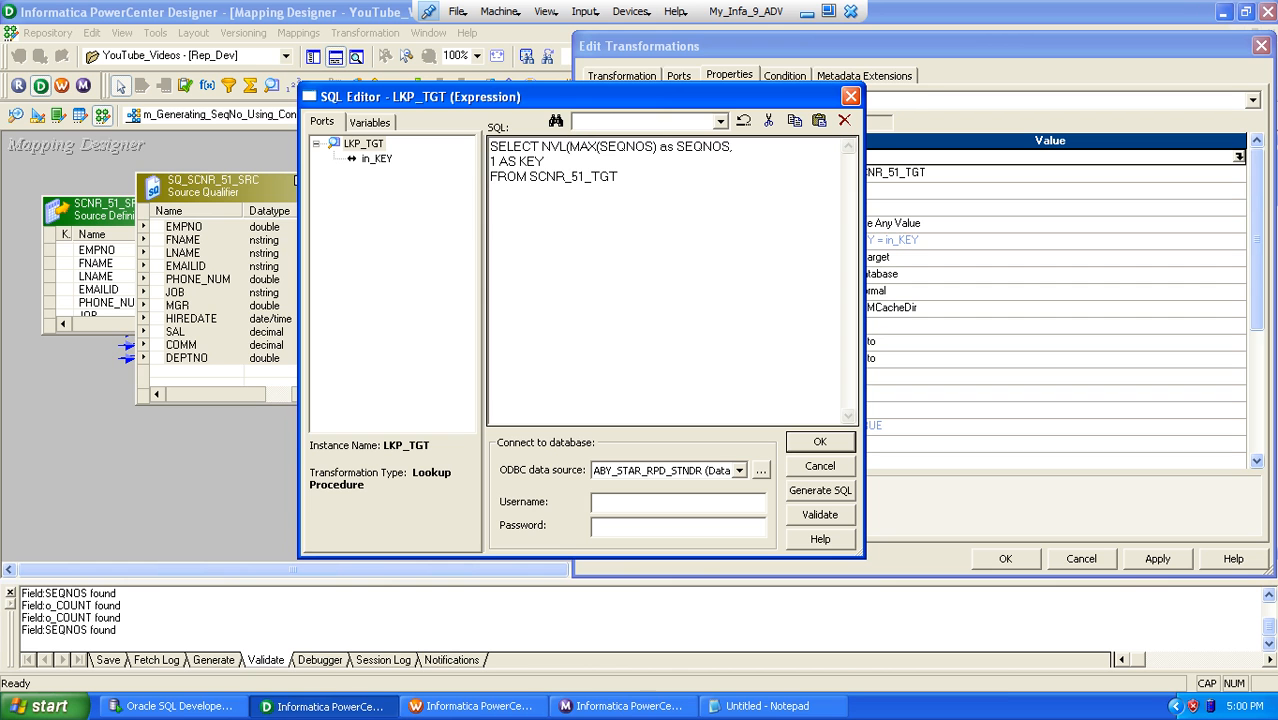
pyautogui.click(657, 148)
pyautogui.write(',0)')
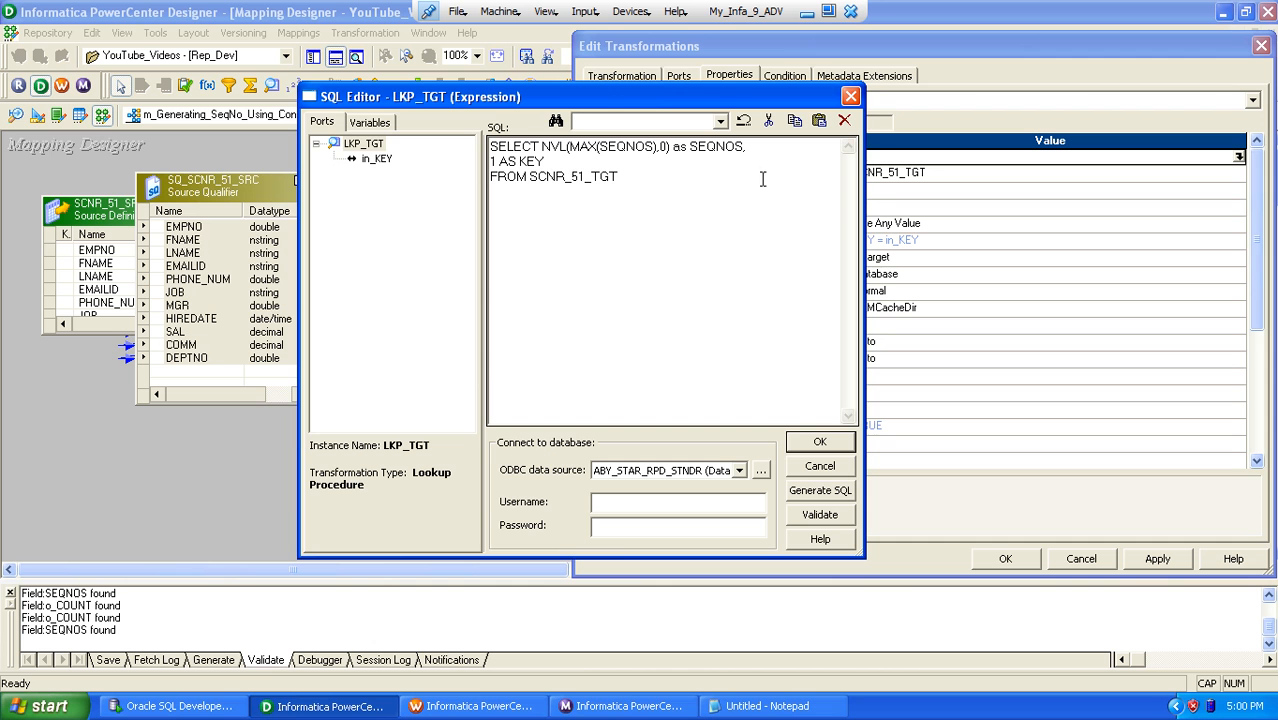
pyautogui.click(806, 442)
pyautogui.click(1000, 561)
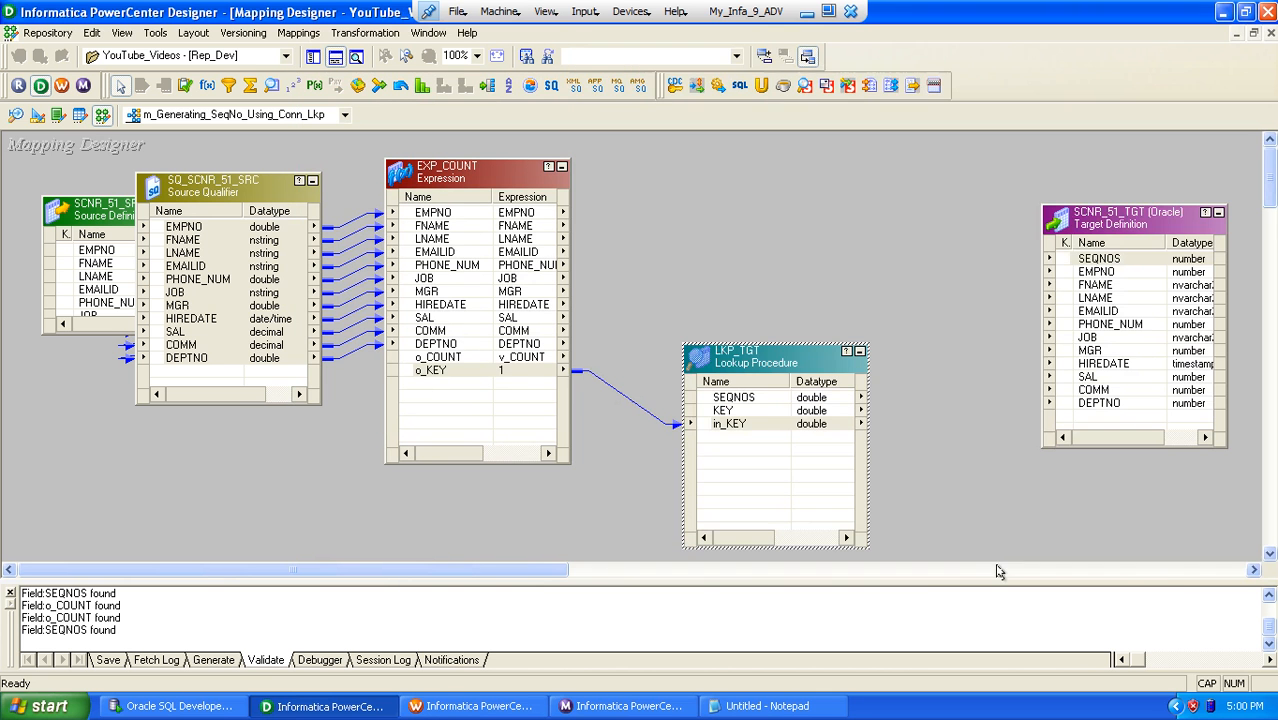
# Step: Shift LKP_TGT closer to EXP_COUNT and create a new Expression transformation named EXP_COUNT1
pyautogui.moveTo(470, 570); pyautogui.dragTo(524, 570)
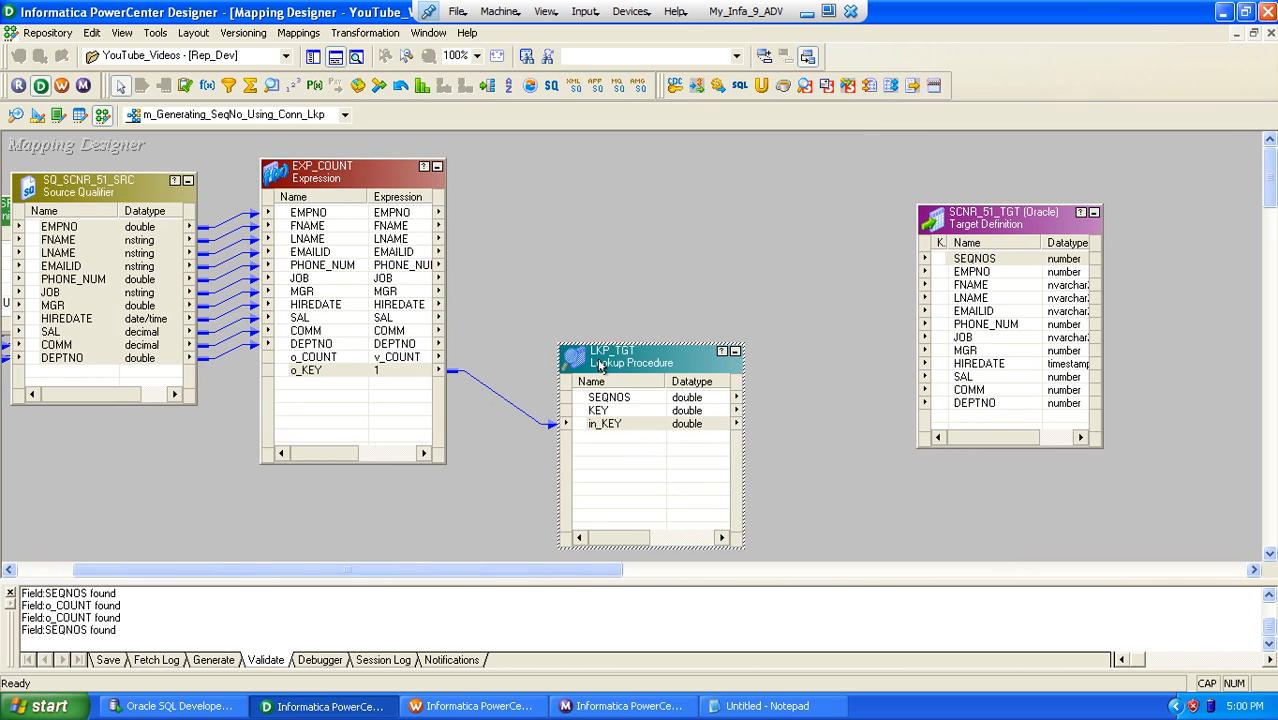
pyautogui.moveTo(598, 358); pyautogui.dragTo(546, 376)
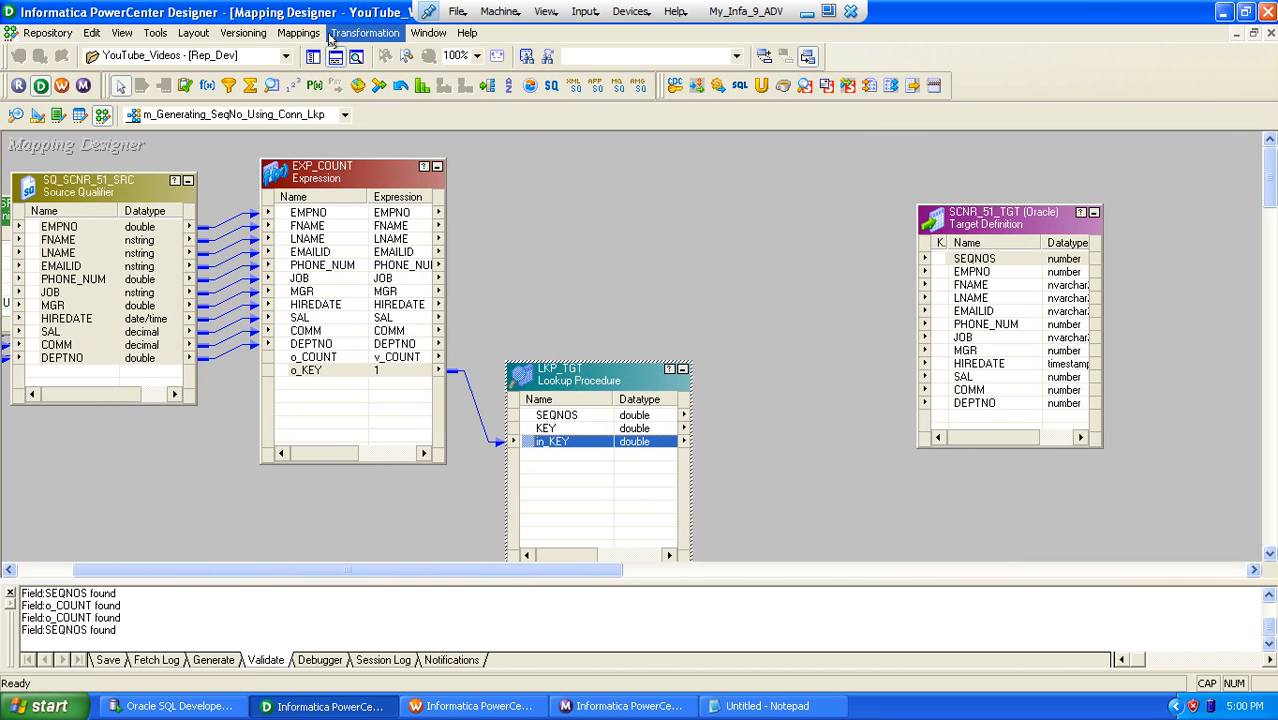
pyautogui.click(362, 33)
pyautogui.click(374, 84)
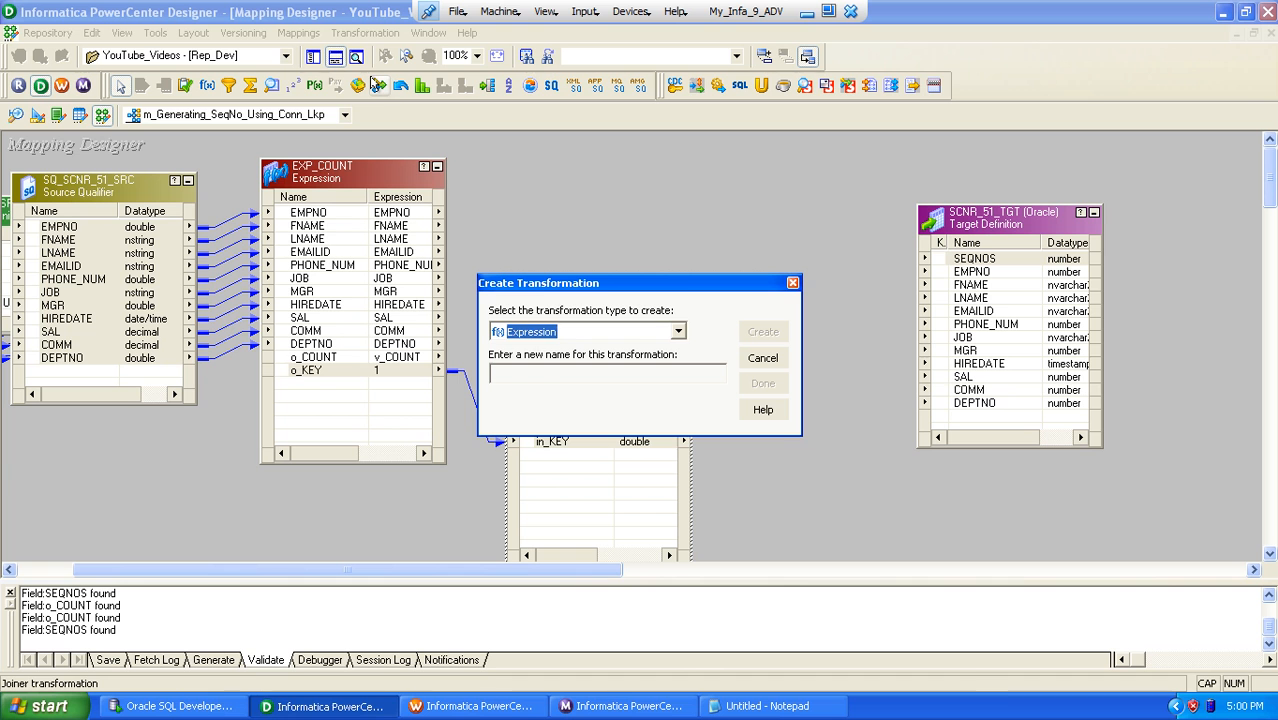
pyautogui.press('Tab')
pyautogui.write('EX')
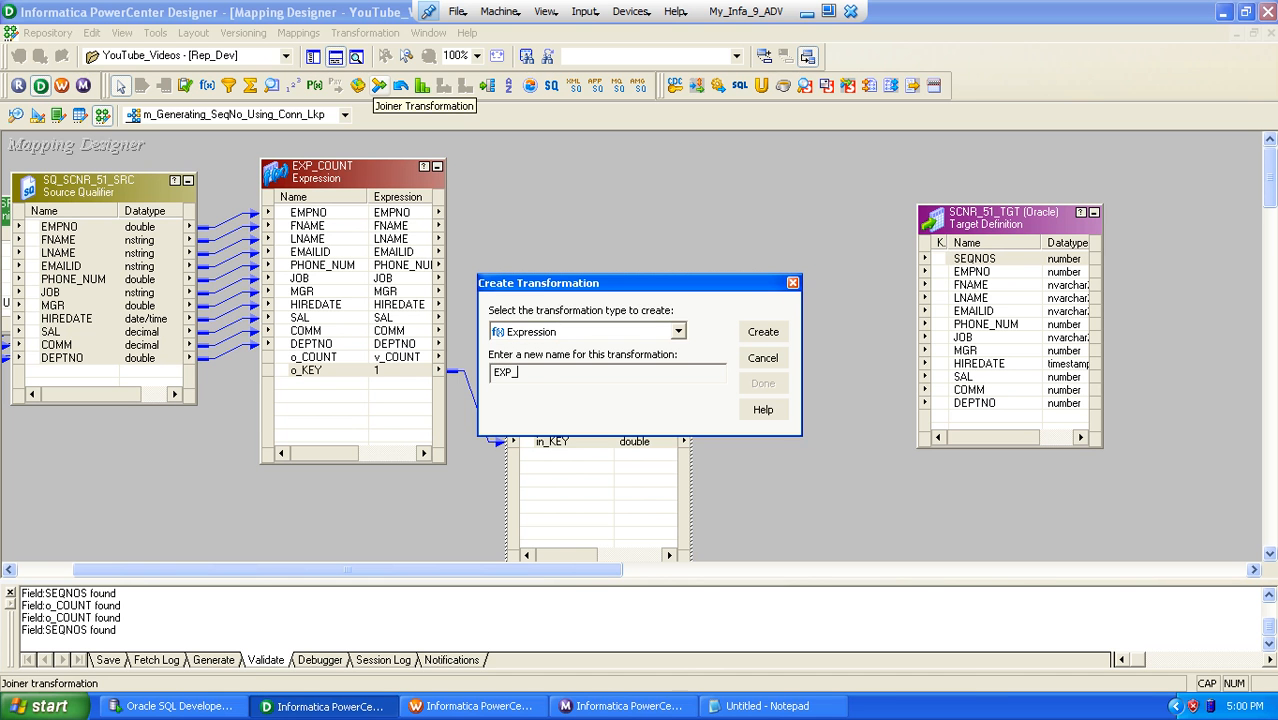
pyautogui.write('P_COUNT')
pyautogui.press('Return')
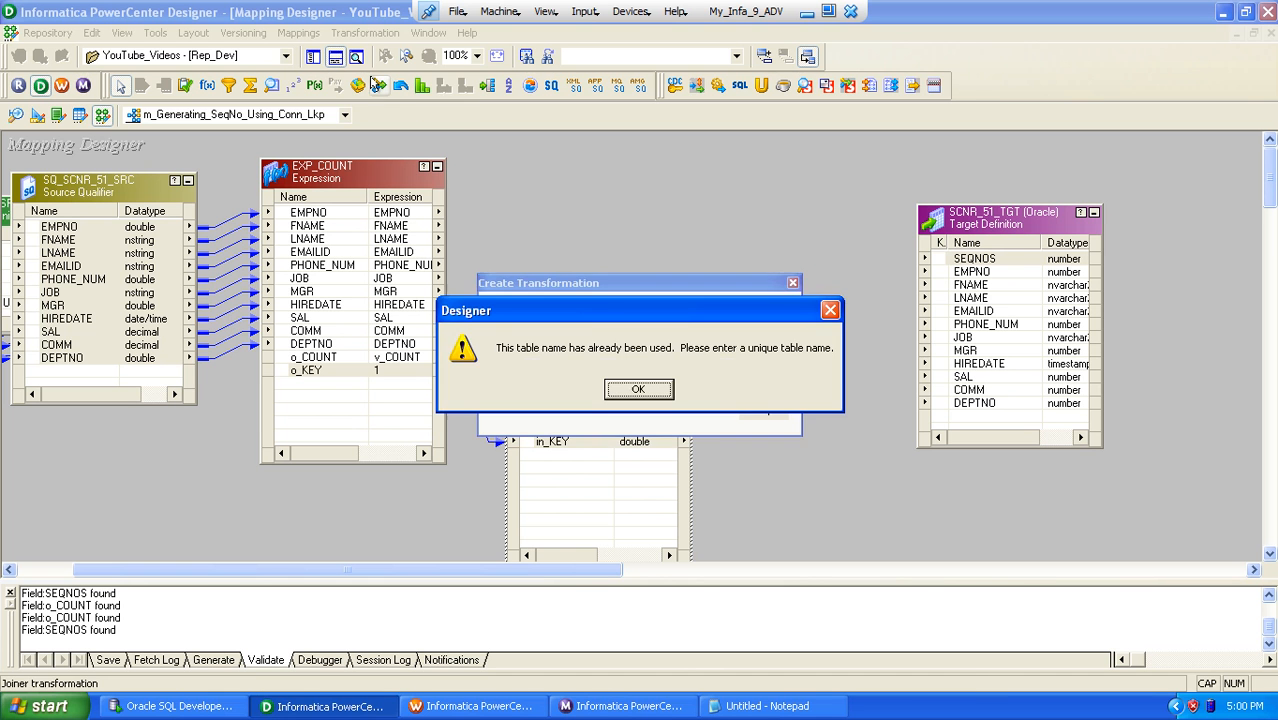
pyautogui.press('Return')
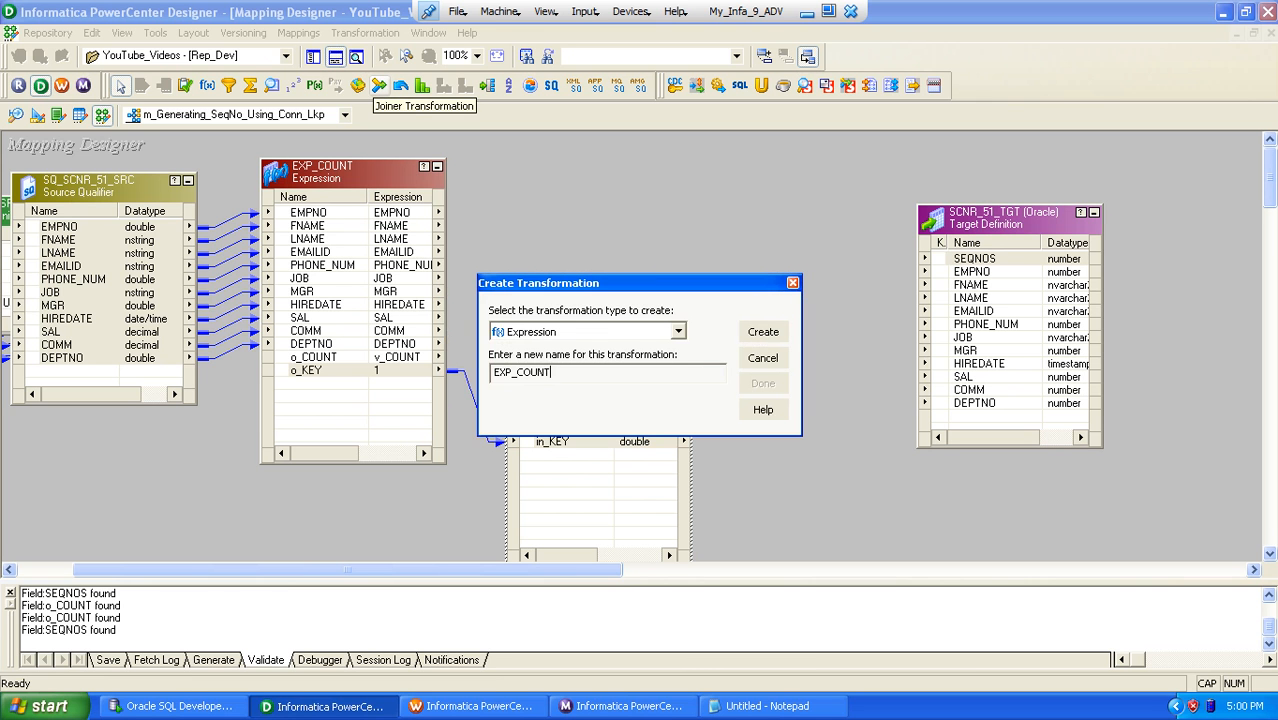
pyautogui.press('Return')
pyautogui.press('Tab')
pyautogui.press('Tab')
pyautogui.press('Return')
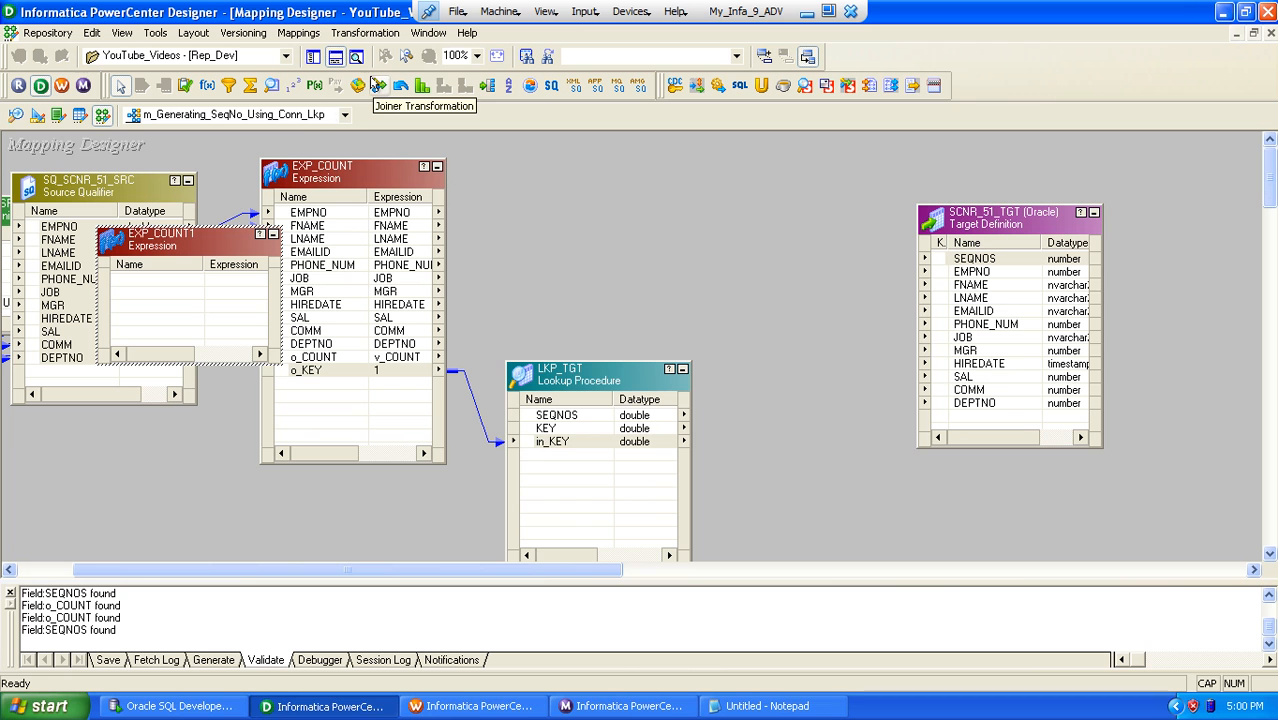
# Step: Place EXP_COUNT1 before the target definition, make it taller, and move LKP_TGT down to clear space for links
pyautogui.moveTo(228, 236); pyautogui.dragTo(852, 282)
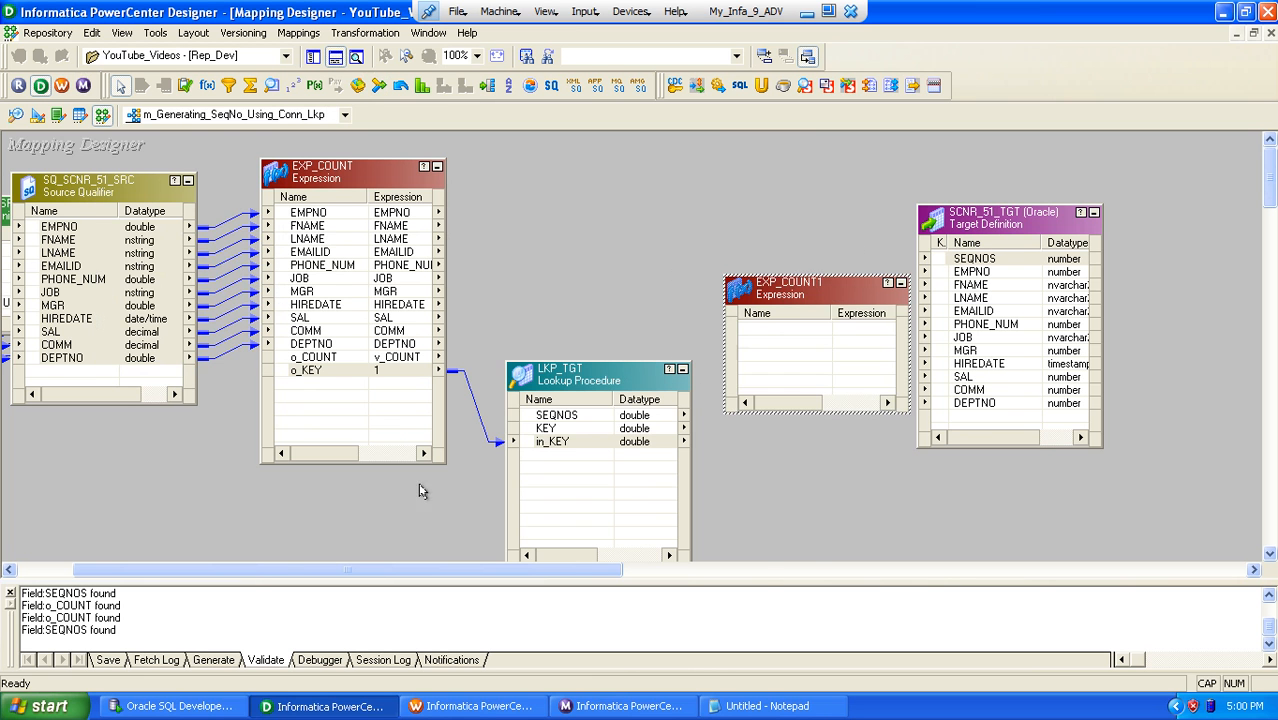
pyautogui.moveTo(287, 567); pyautogui.dragTo(230, 568)
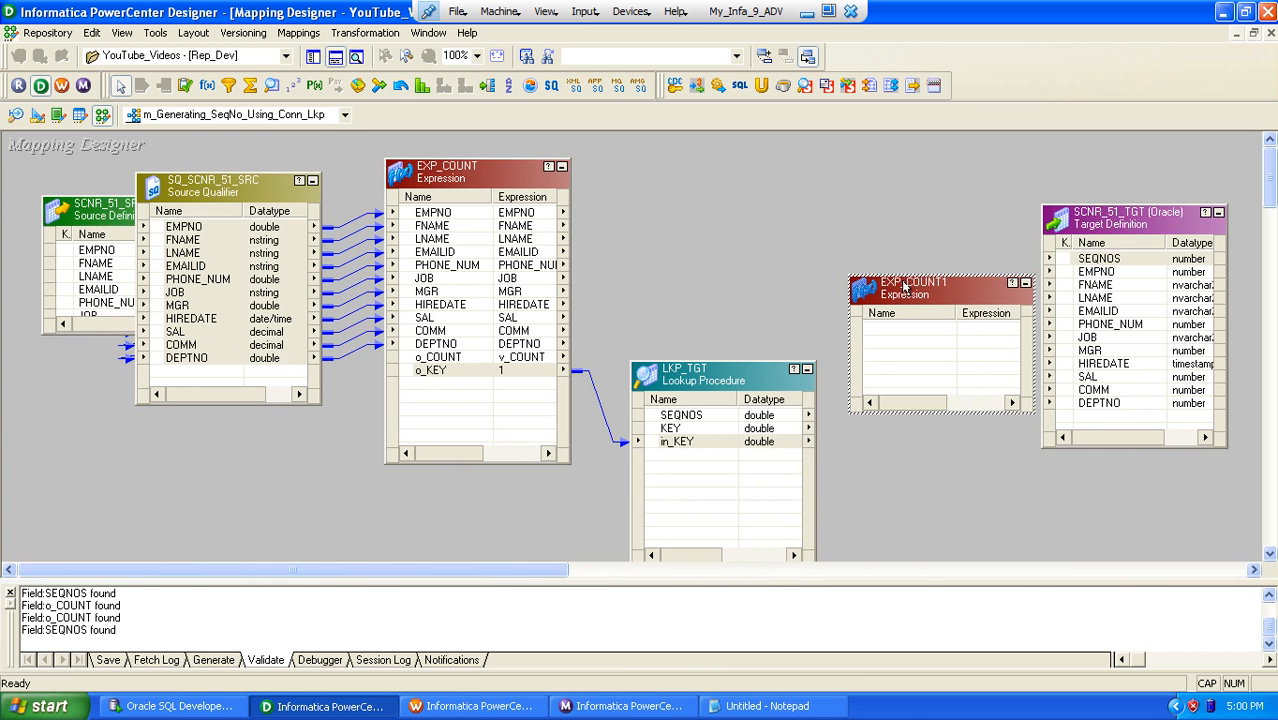
pyautogui.moveTo(907, 290); pyautogui.dragTo(876, 184)
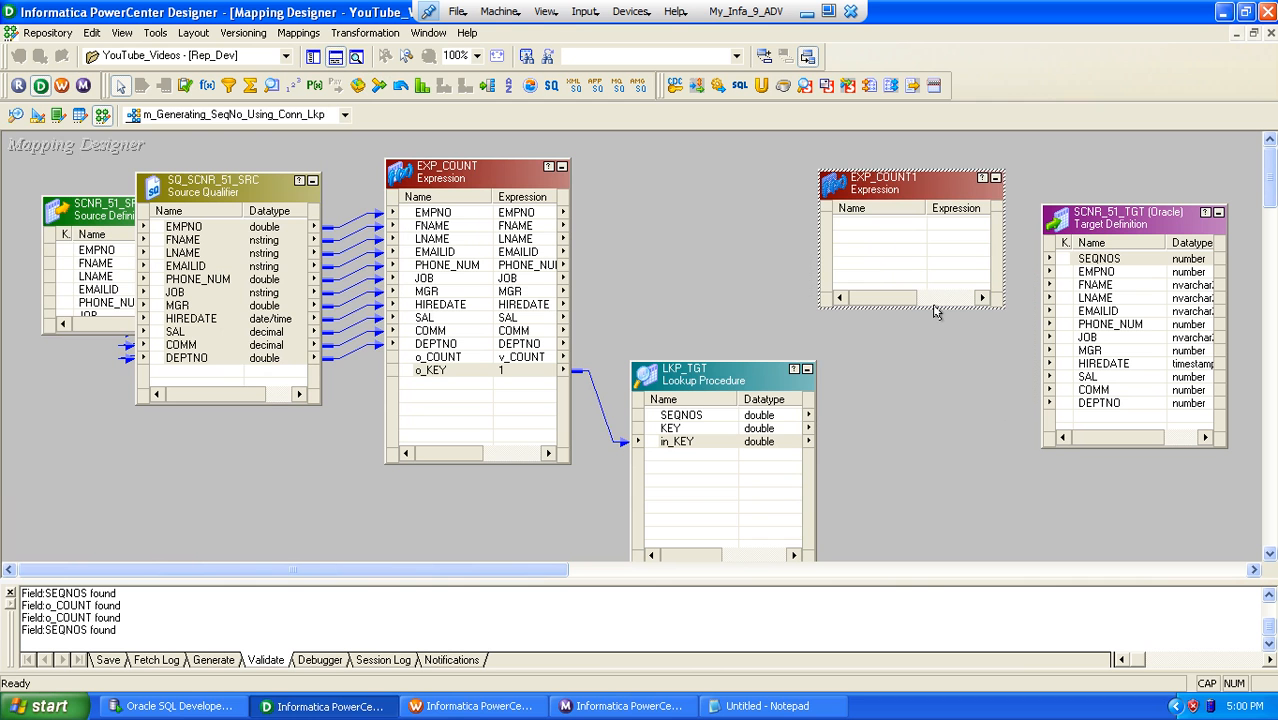
pyautogui.moveTo(933, 305); pyautogui.dragTo(935, 410)
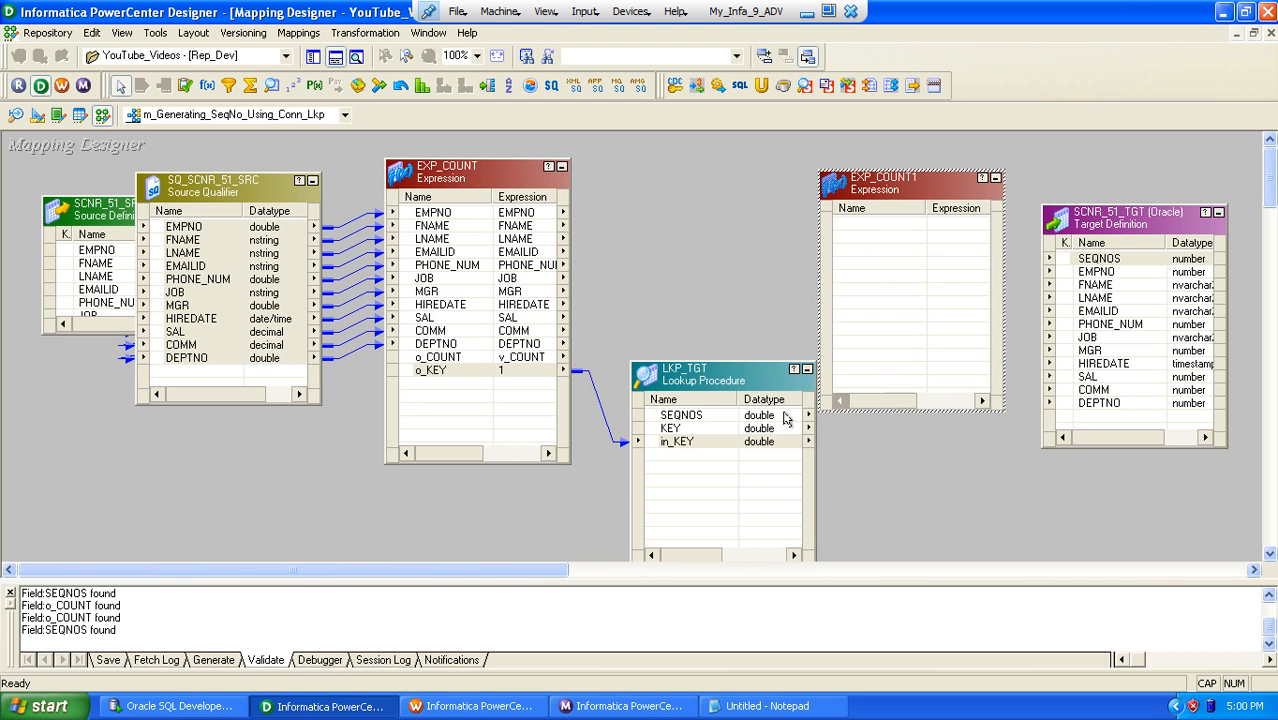
pyautogui.moveTo(733, 371); pyautogui.dragTo(734, 448)
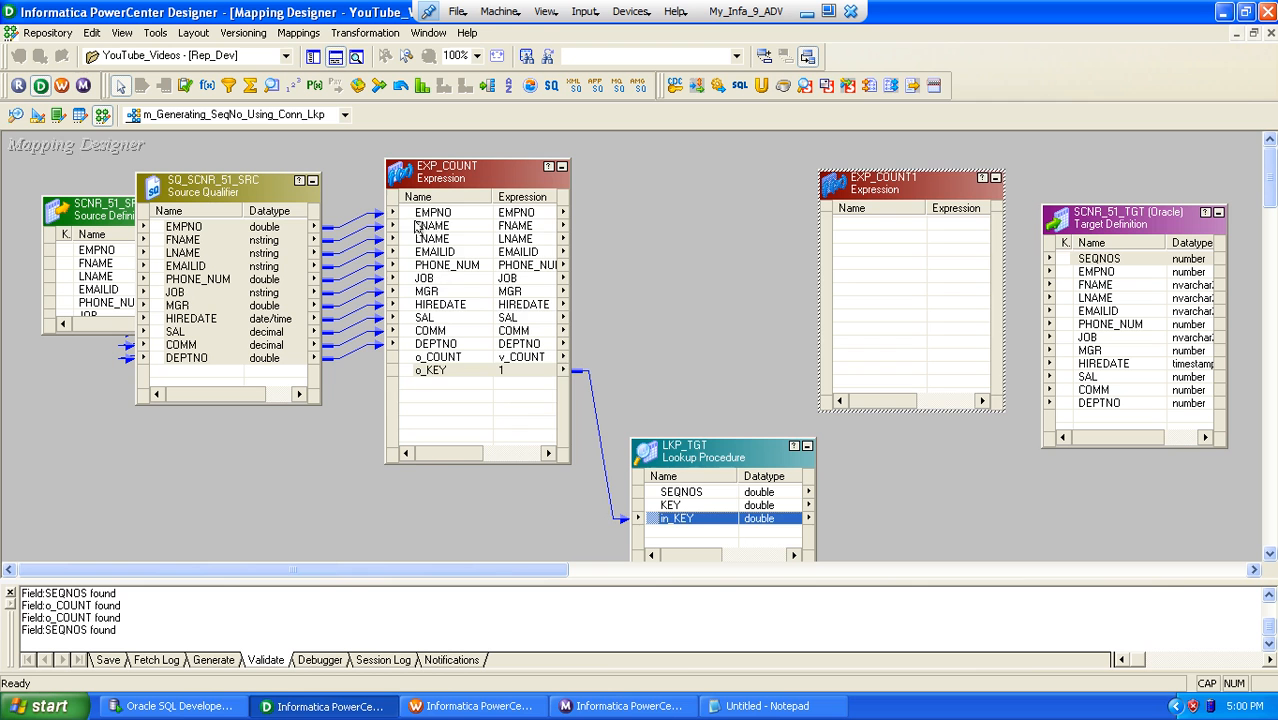
# Step: Link the ports EMPNO through o_COUNT from EXP_COUNT to EXP_COUNT1, leaving out o_KEY
pyautogui.click(421, 220)
pyautogui.click(421, 215)
pyautogui.keyDown('shift'); pyautogui.click(473, 370); pyautogui.keyUp('shift')
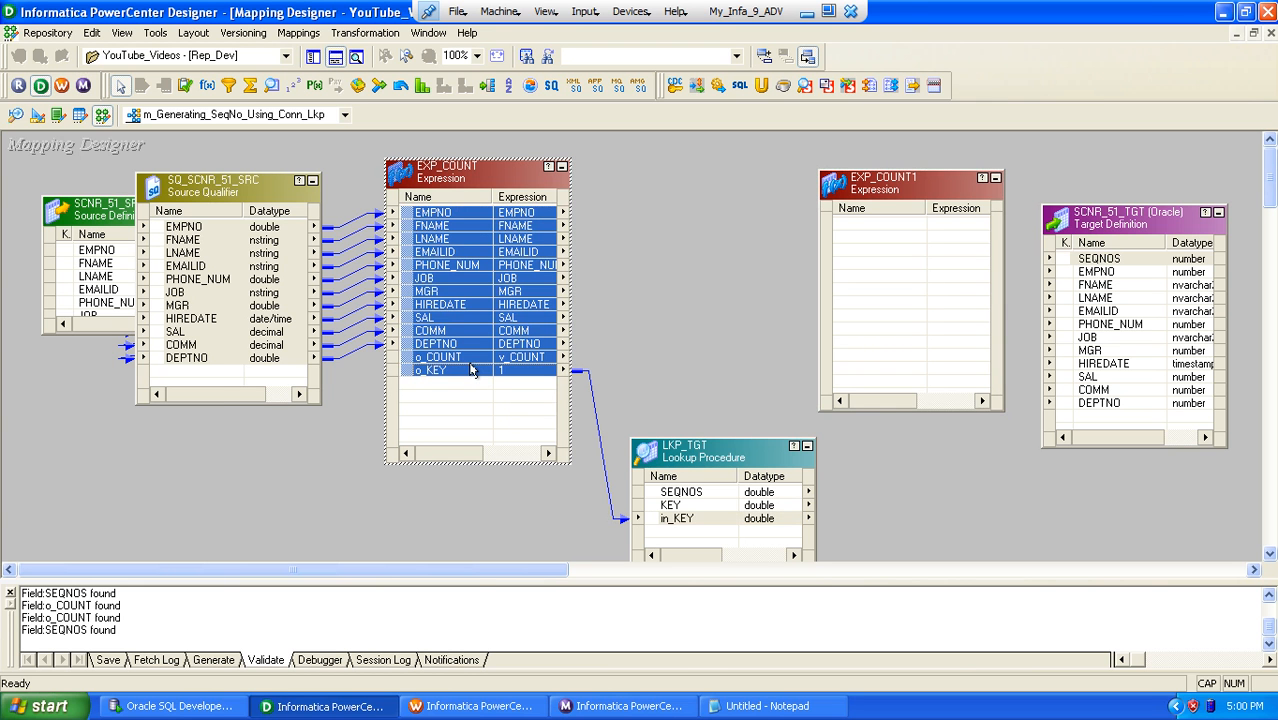
pyautogui.click(430, 213)
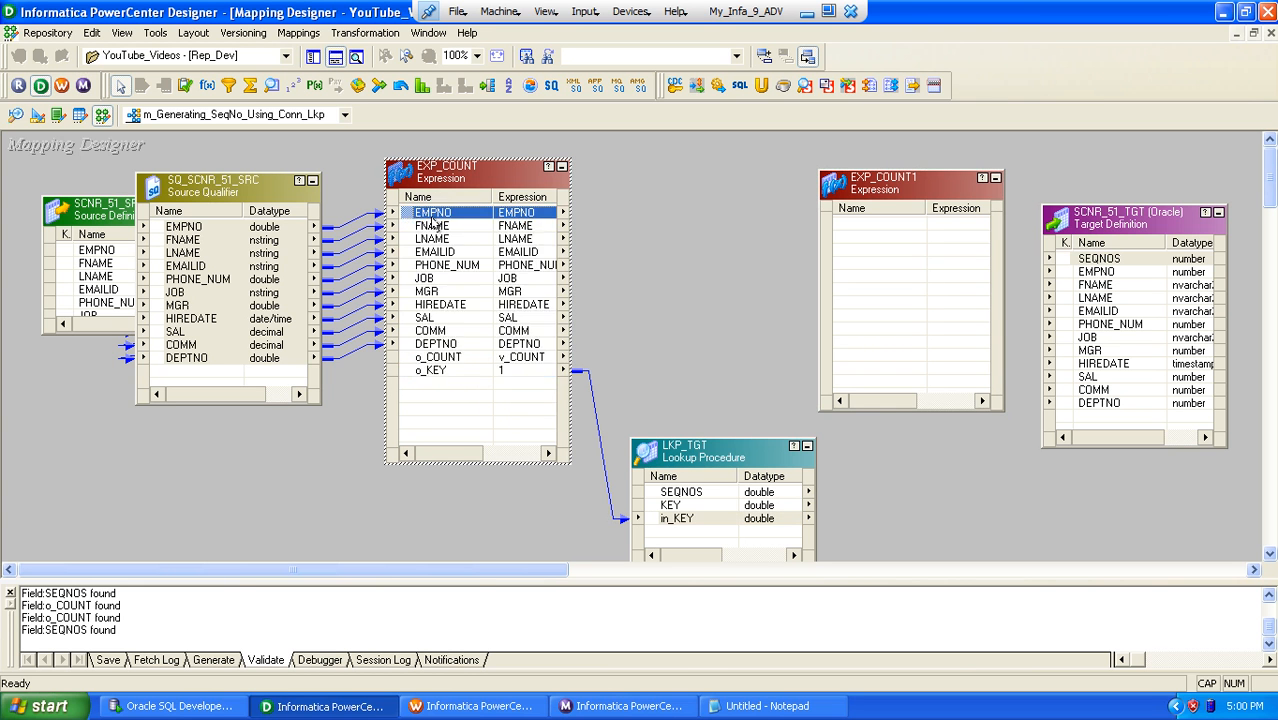
pyautogui.keyDown('shift'); pyautogui.click(450, 358); pyautogui.keyUp('shift')
pyautogui.moveTo(410, 218); pyautogui.dragTo(857, 230)
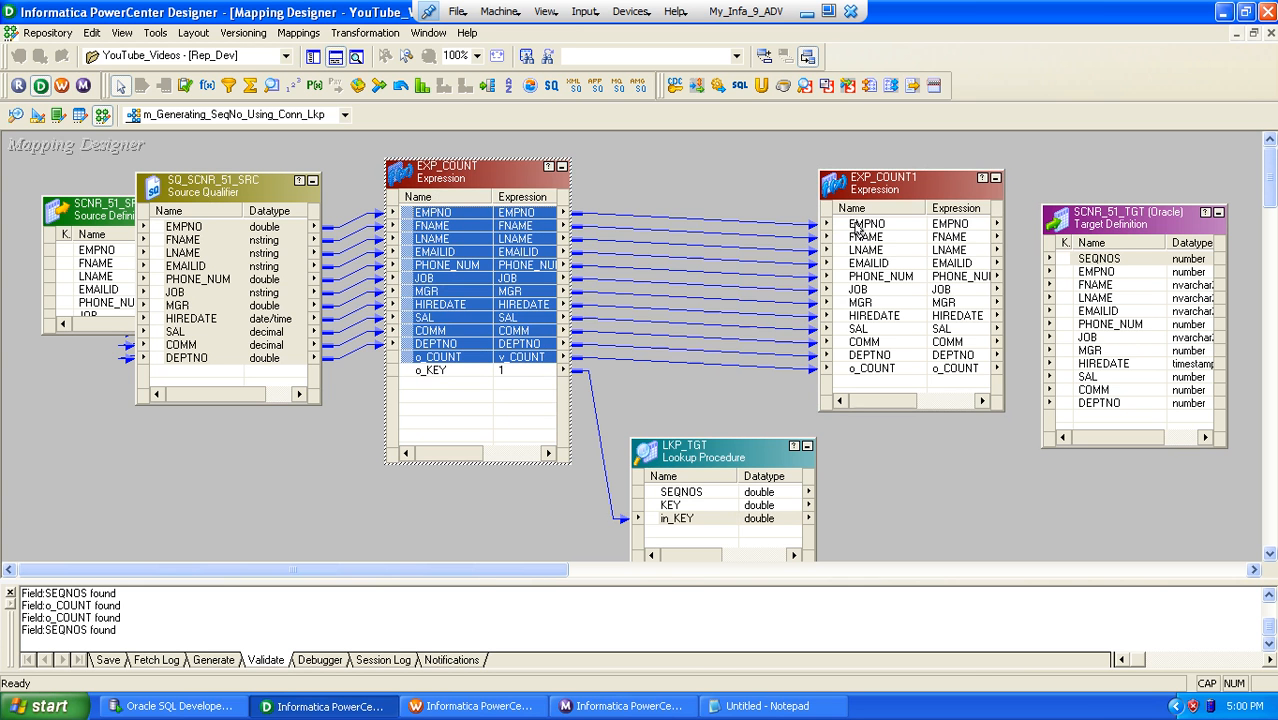
pyautogui.click(940, 408)
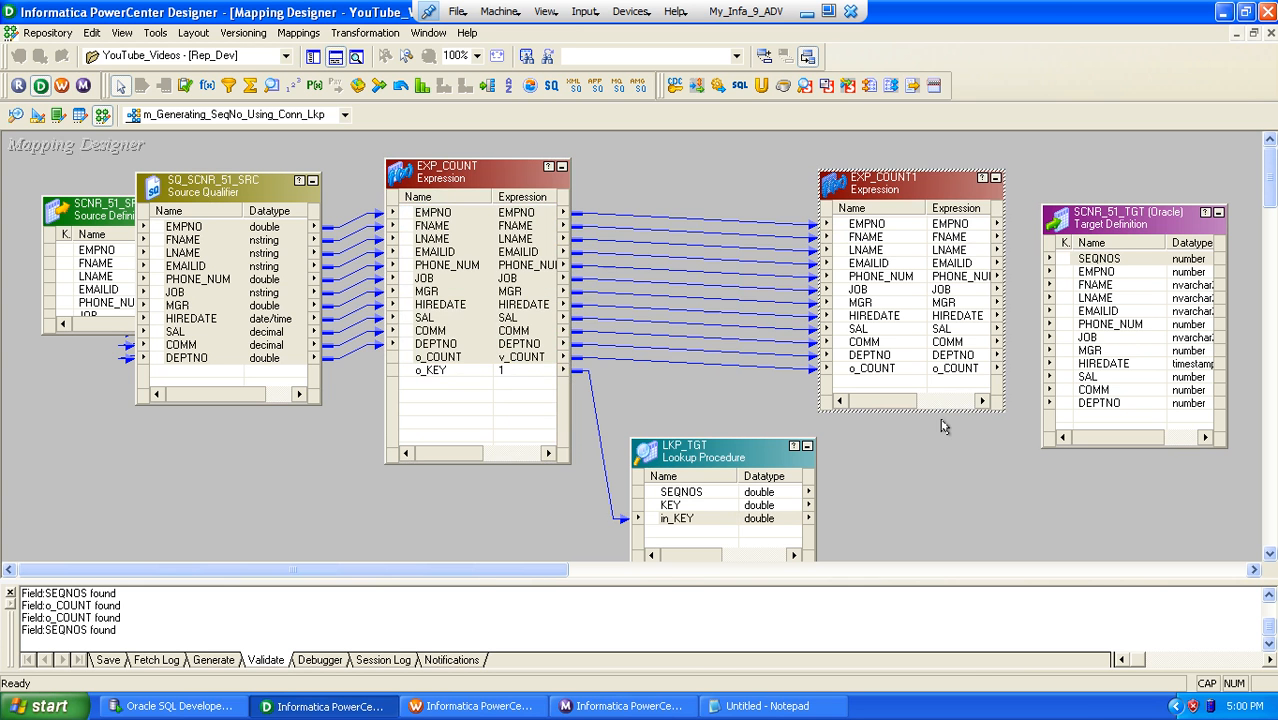
# Step: Link the SEQNOS port of LKP_TGT to EXP_COUNT1 and shift the lookup slightly away from it
pyautogui.click(658, 494)
pyautogui.moveTo(652, 497); pyautogui.dragTo(857, 387)
pyautogui.moveTo(717, 451); pyautogui.dragTo(690, 451)
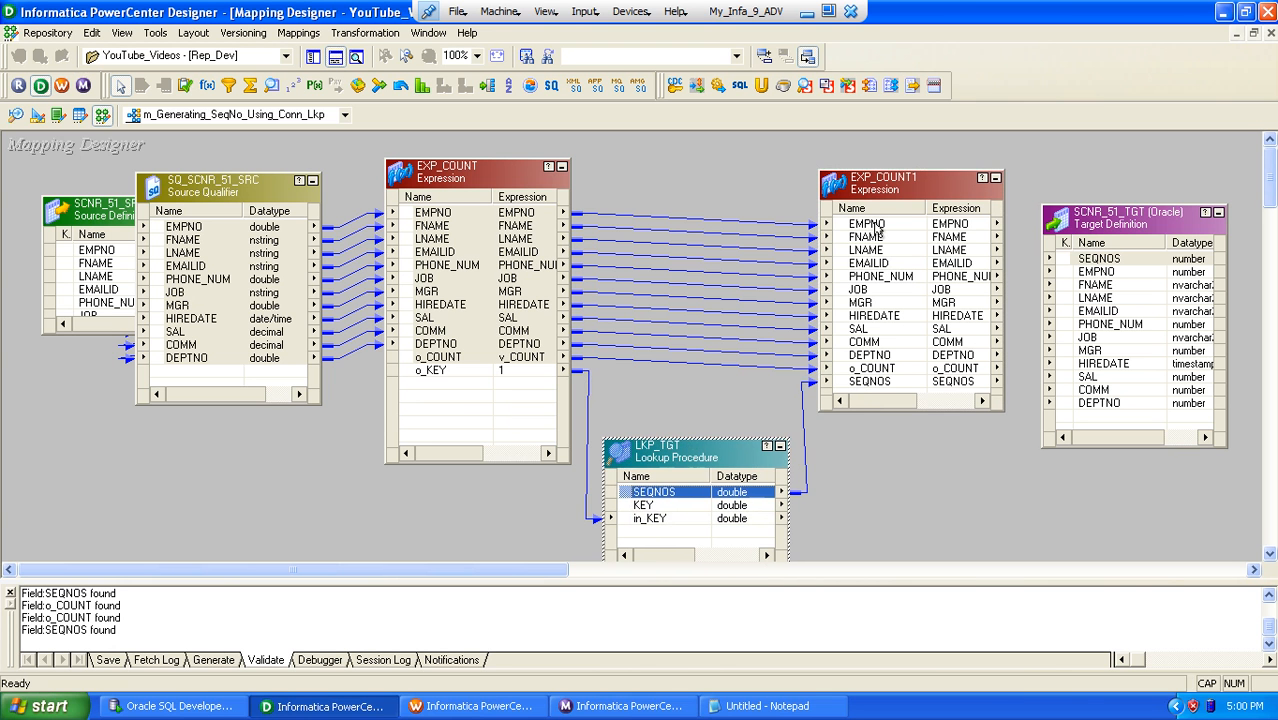
# Step: Link the ports EMPNO through DEPTNO from EXP_COUNT1 to SCNR_51_TGT and move the target slightly farther away
pyautogui.moveTo(876, 228); pyautogui.dragTo(885, 358)
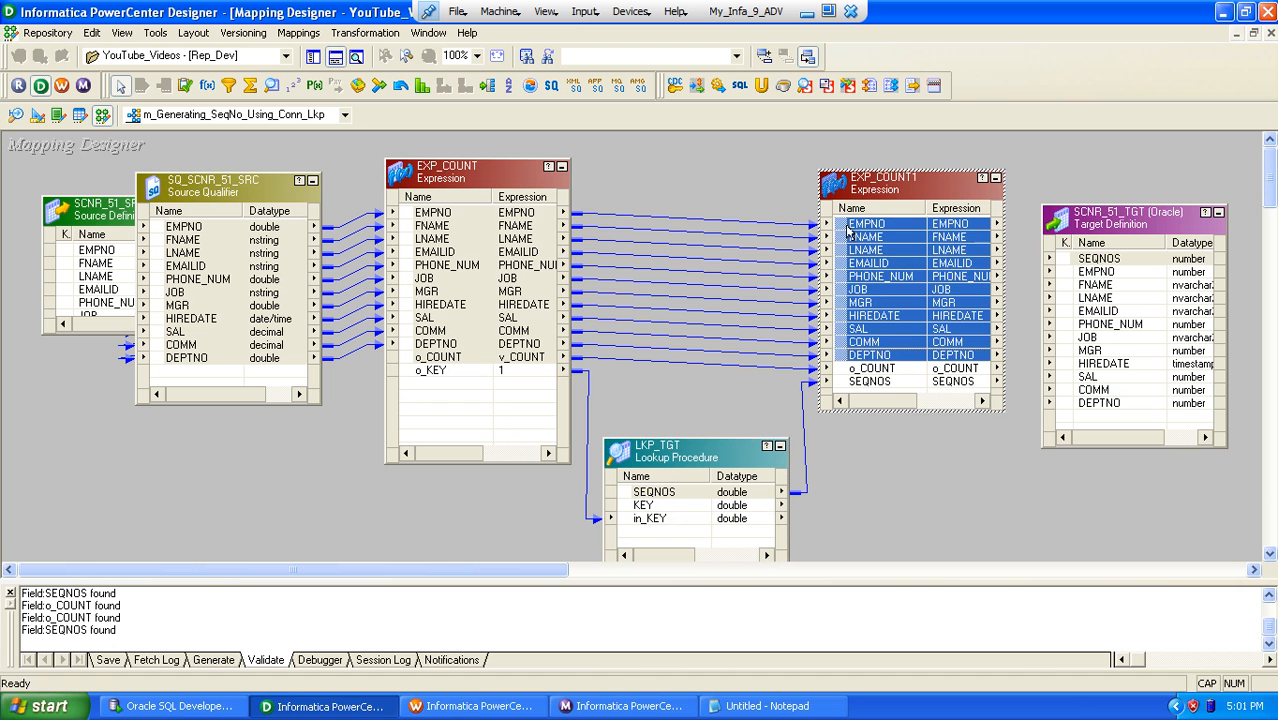
pyautogui.moveTo(848, 228); pyautogui.dragTo(1068, 273)
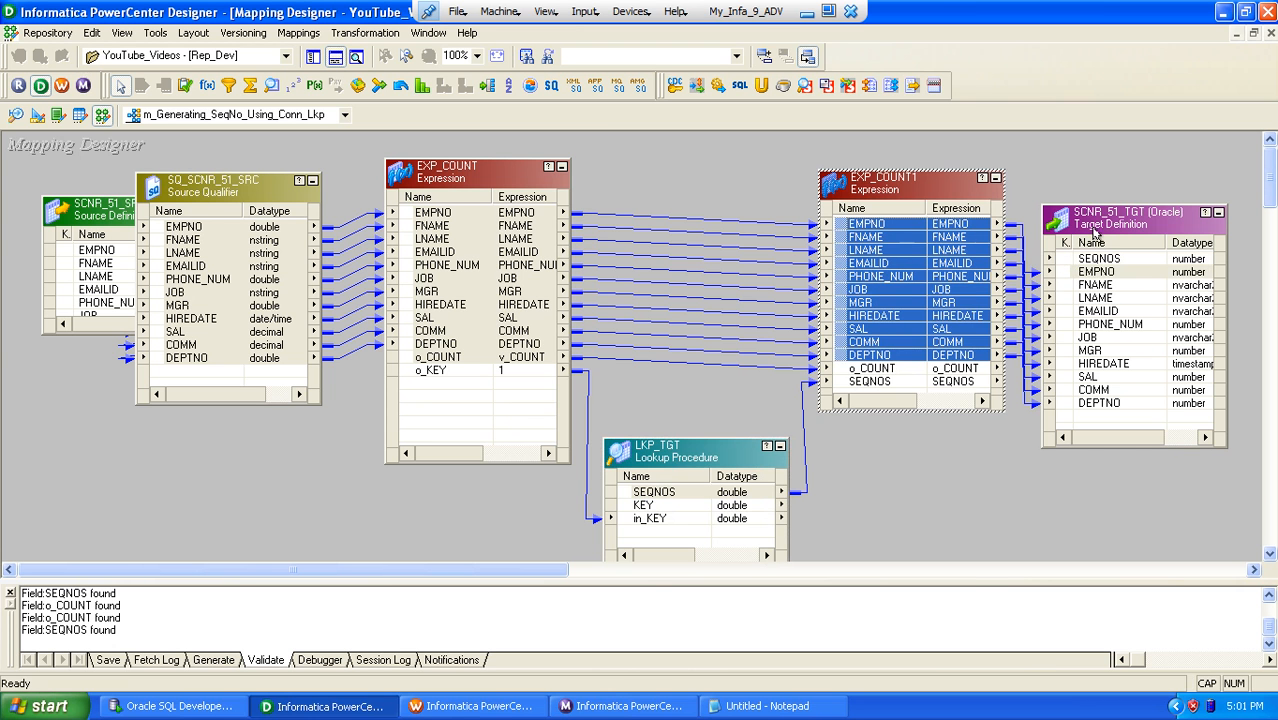
pyautogui.moveTo(1094, 232); pyautogui.dragTo(1110, 212)
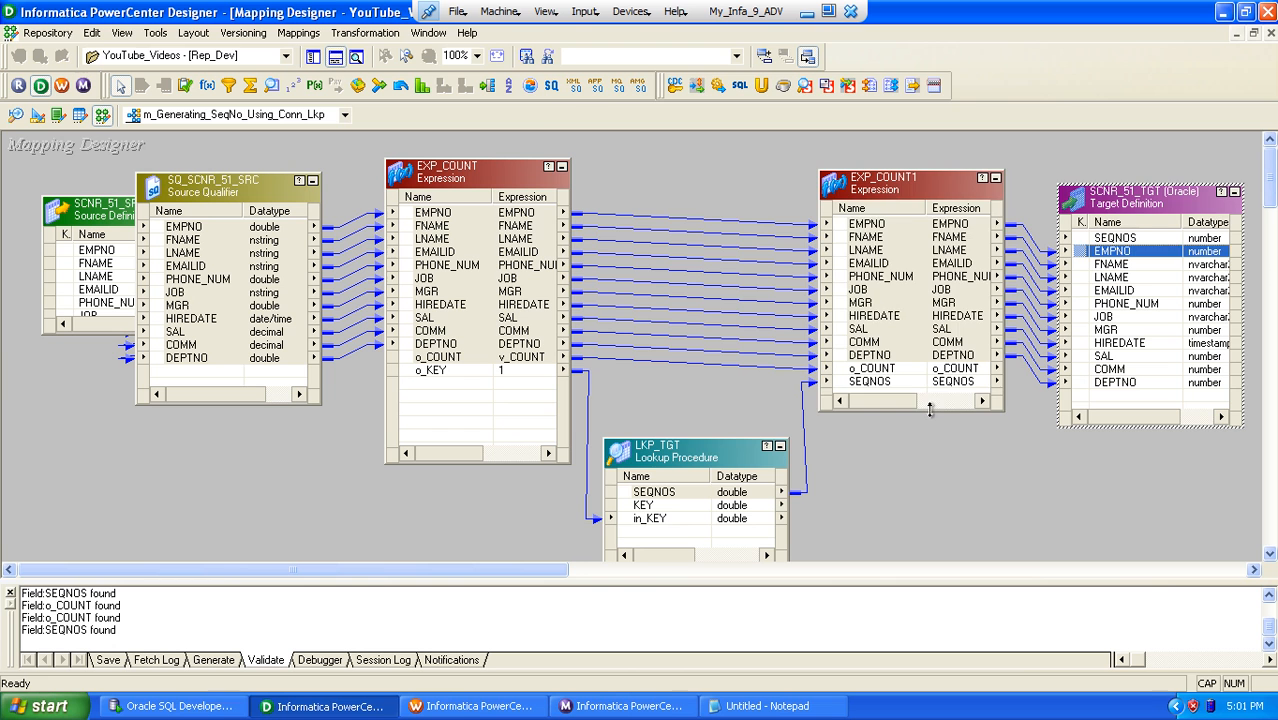
# Step: Make the o_COUNT and SEQNOS ports of EXP_COUNT1 input-only
pyautogui.moveTo(930, 410); pyautogui.dragTo(935, 440)
pyautogui.doubleClick(882, 397)
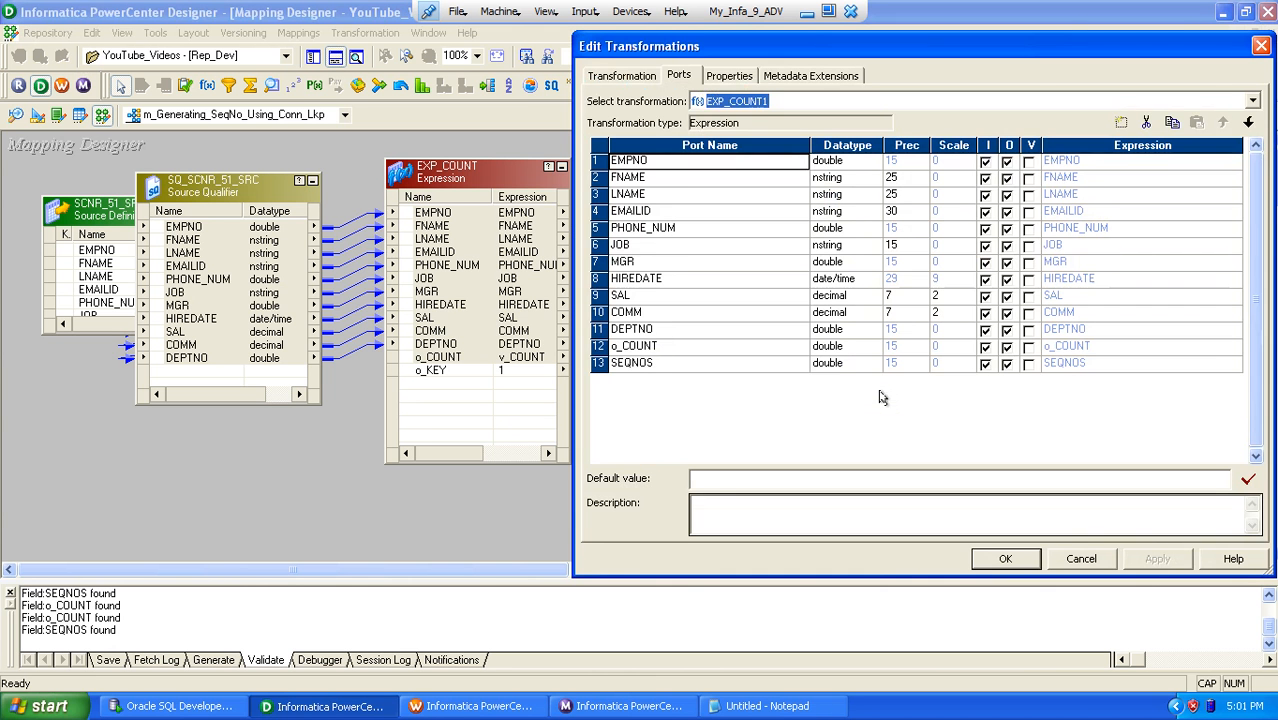
pyautogui.click(665, 363)
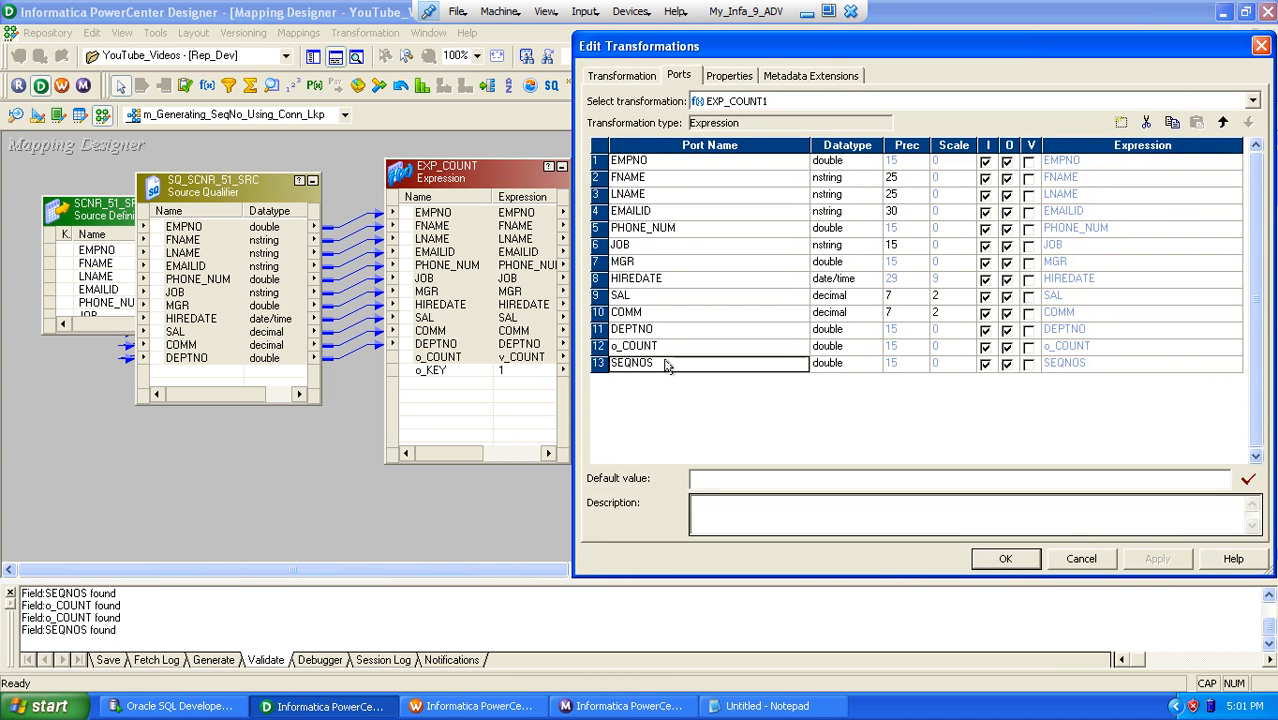
pyautogui.click(1007, 346)
pyautogui.click(1007, 363)
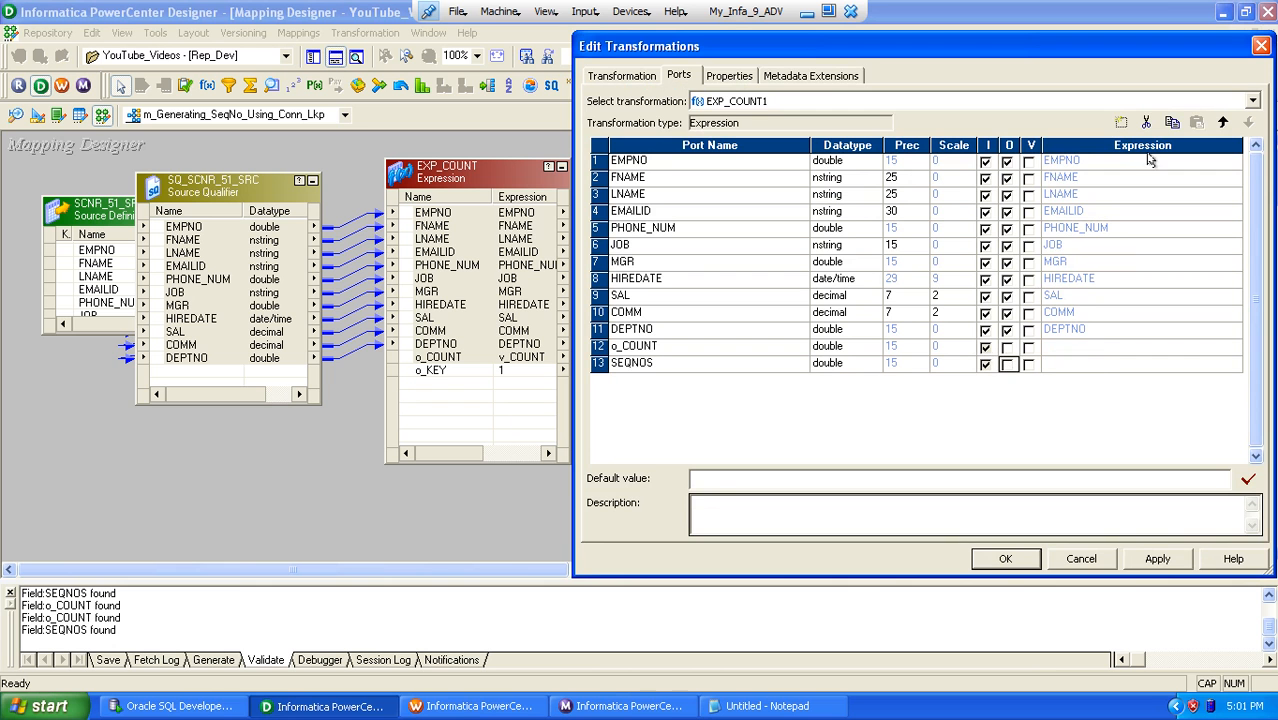
# Step: Add a variable port named v_SK with datatype double to EXP_COUNT1
pyautogui.click(1122, 122)
pyautogui.write('v')
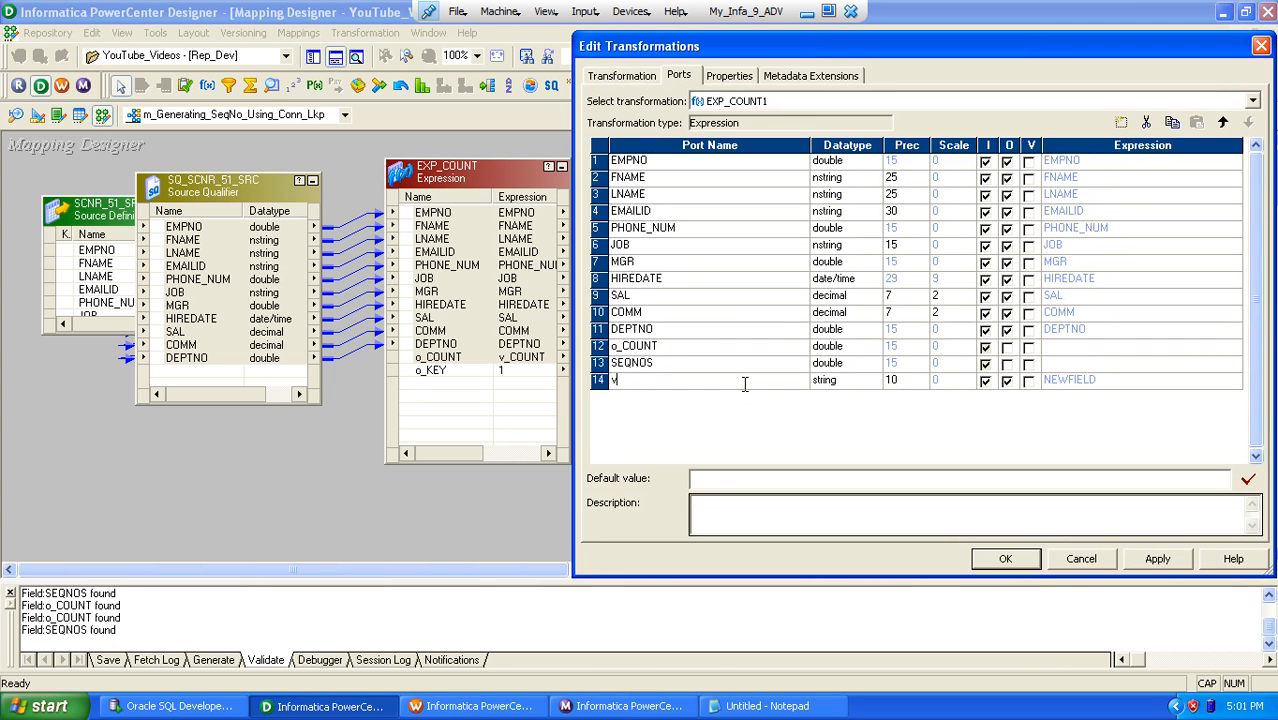
pyautogui.write('_SK')
pyautogui.press('Tab')
pyautogui.press('d')
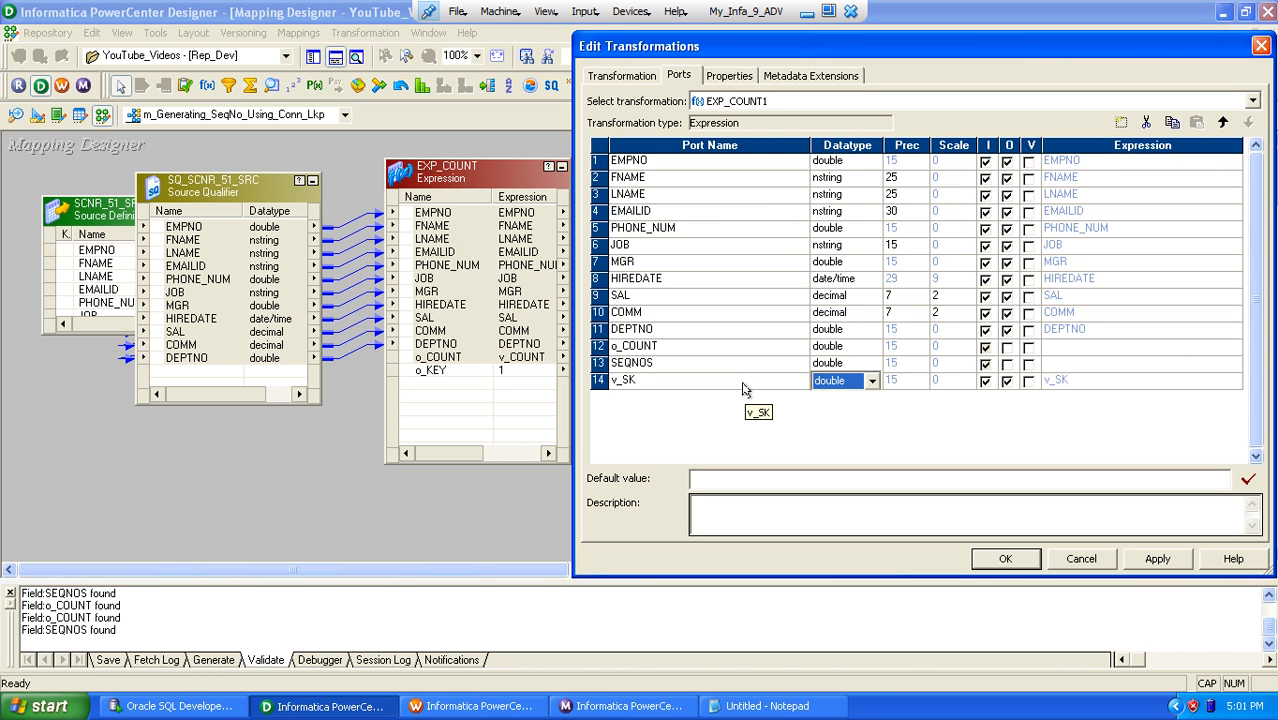
pyautogui.press('Tab')
pyautogui.press('Tab')
pyautogui.press('Tab')
pyautogui.press('space')
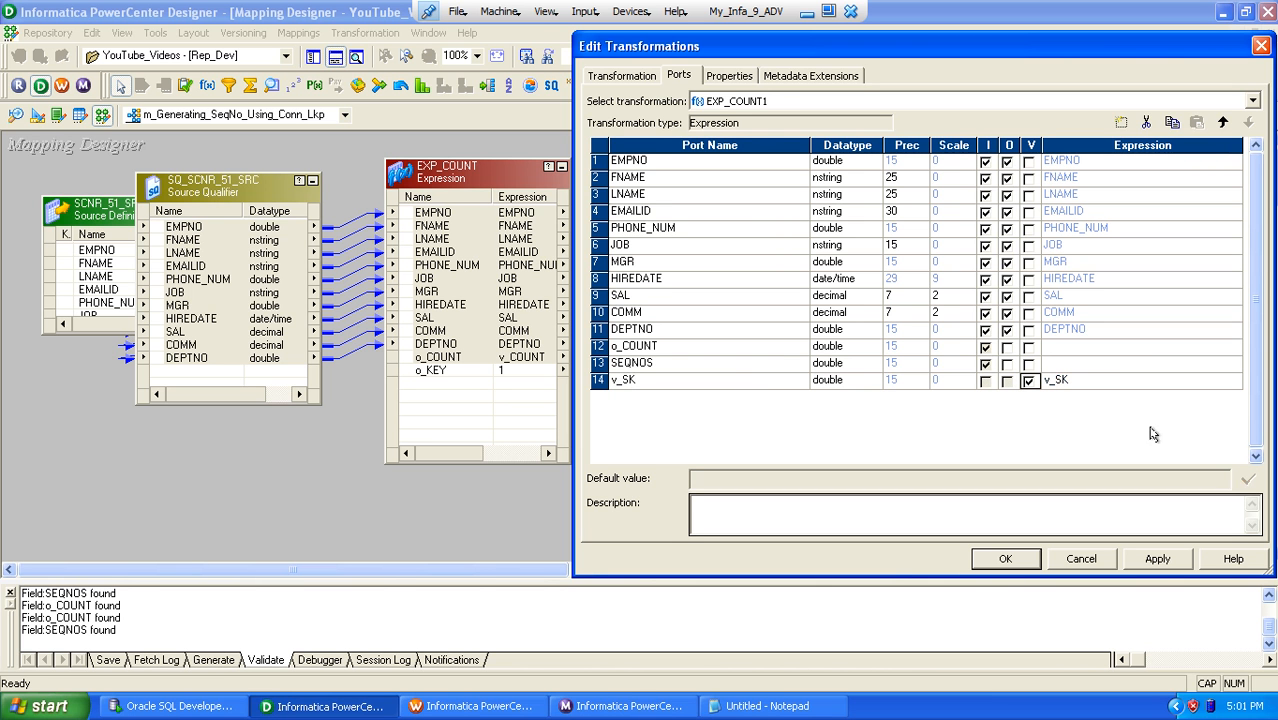
# Step: Set the expression of the v_SK port in EXP_COUNT1 to IIF(ISNULL(SEQNOS),o_COUNT,SEQNOS+o_COUNT)
pyautogui.click(1230, 382)
pyautogui.click(1235, 382)
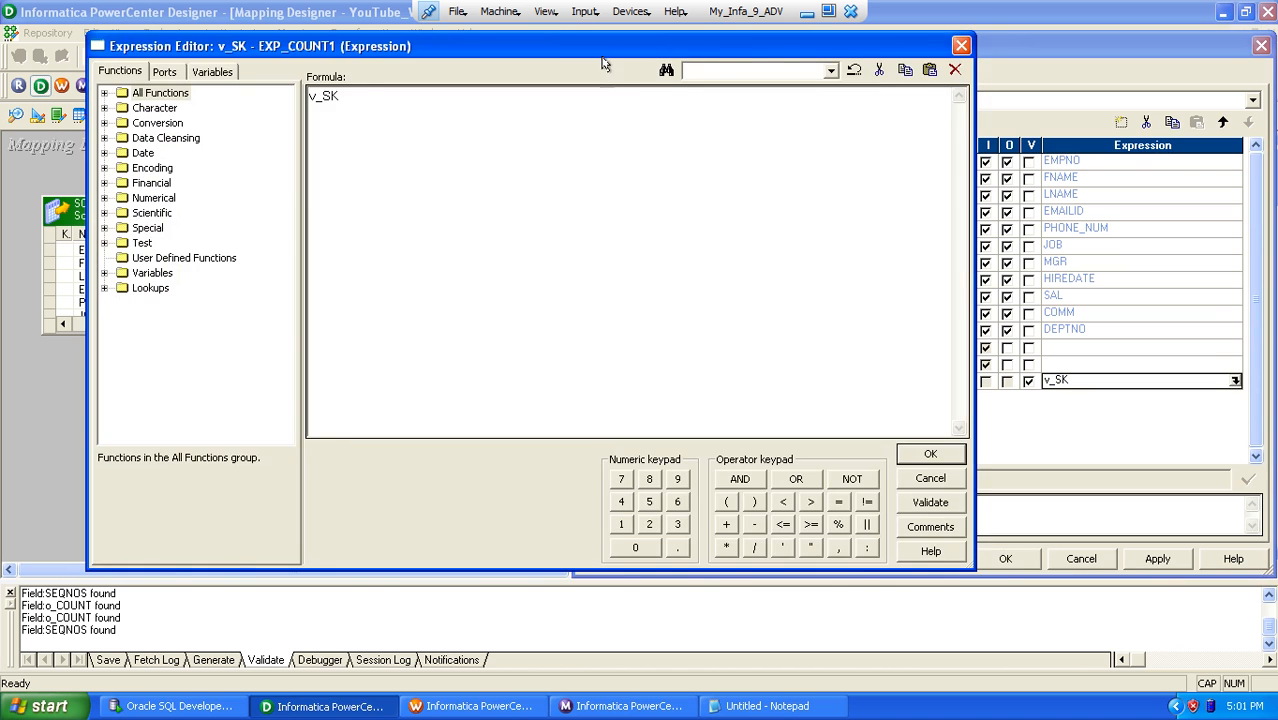
pyautogui.moveTo(603, 62); pyautogui.dragTo(905, 184)
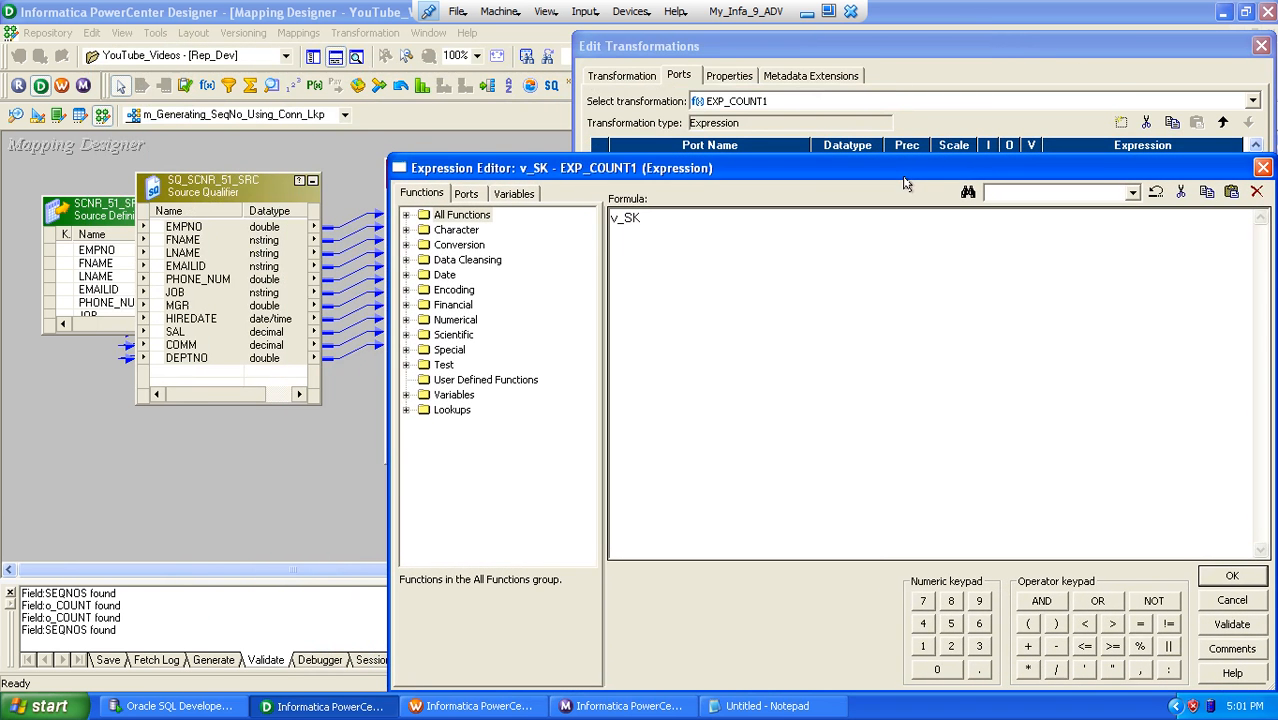
pyautogui.doubleClick(626, 222)
pyautogui.press('Delete')
pyautogui.write('IIF(ISNULL(')
pyautogui.click(467, 195)
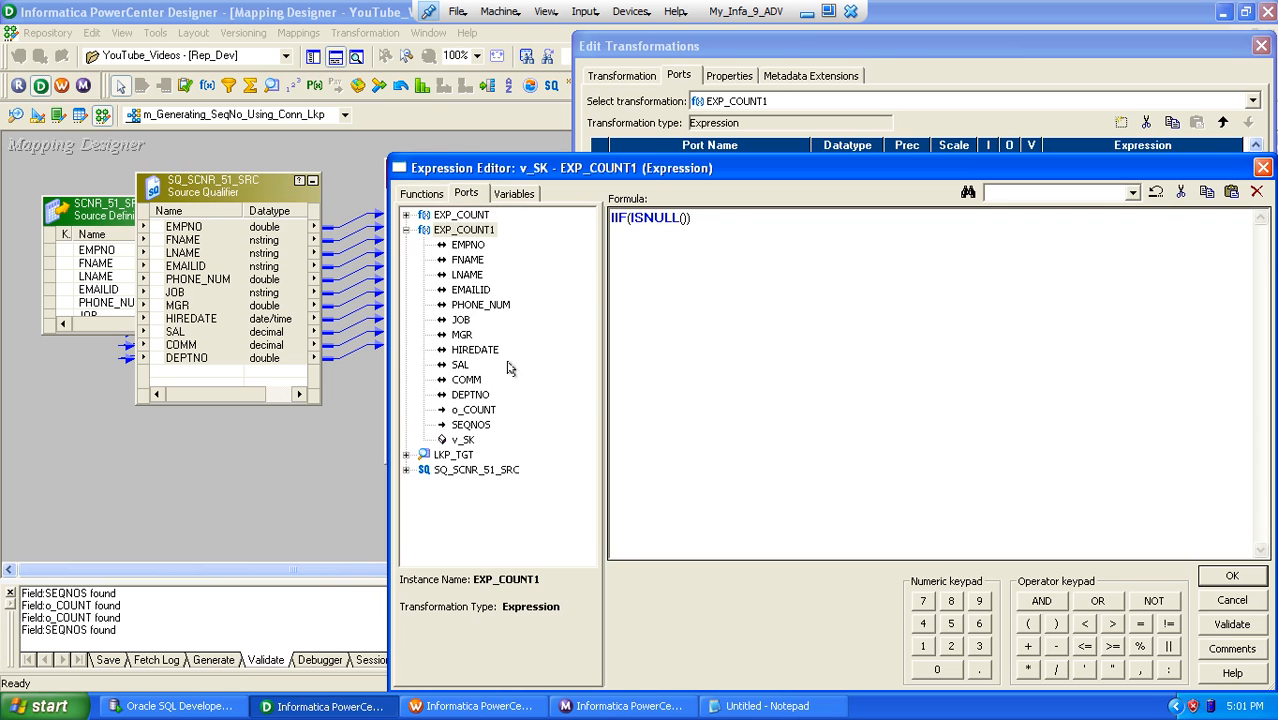
pyautogui.doubleClick(469, 425)
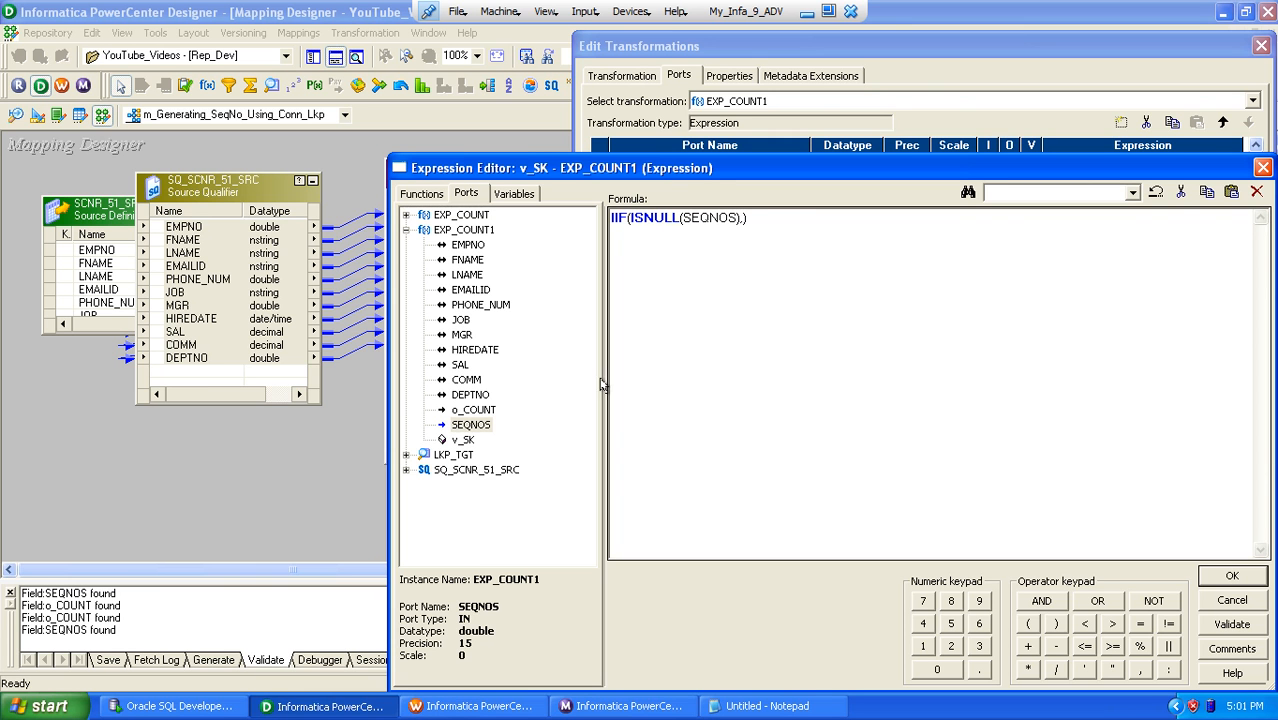
pyautogui.doubleClick(470, 411)
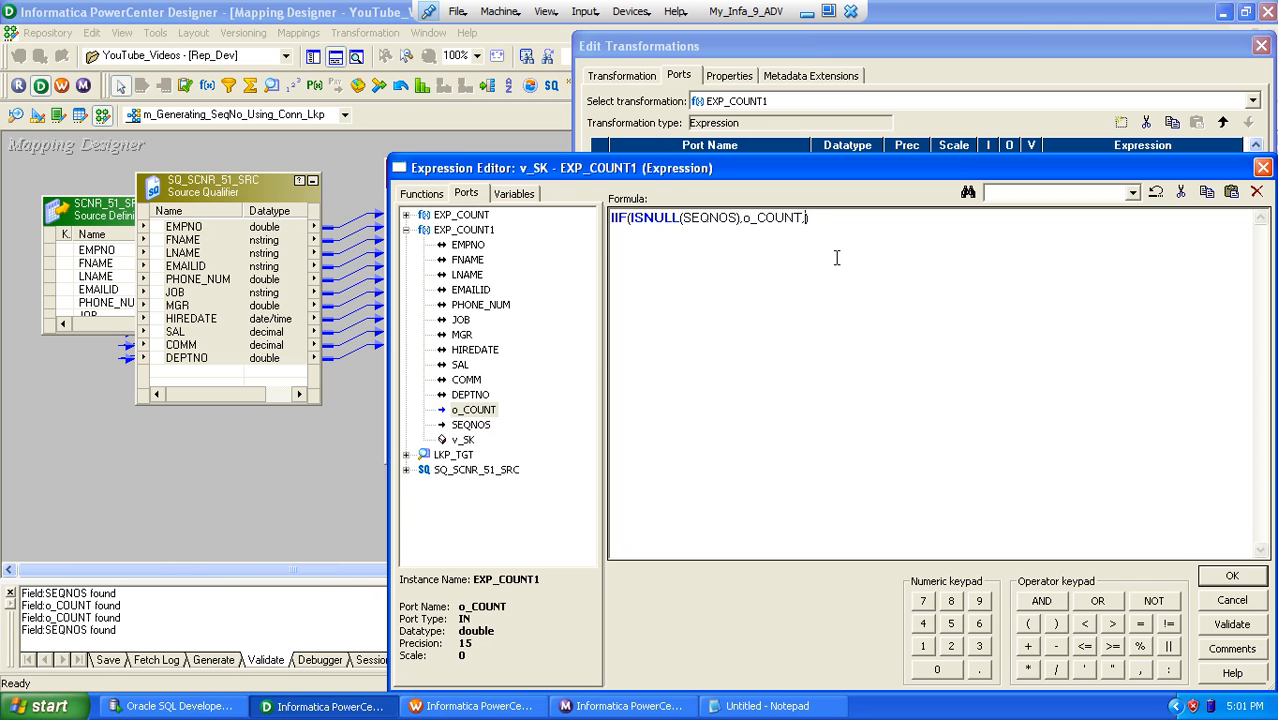
pyautogui.doubleClick(466, 425)
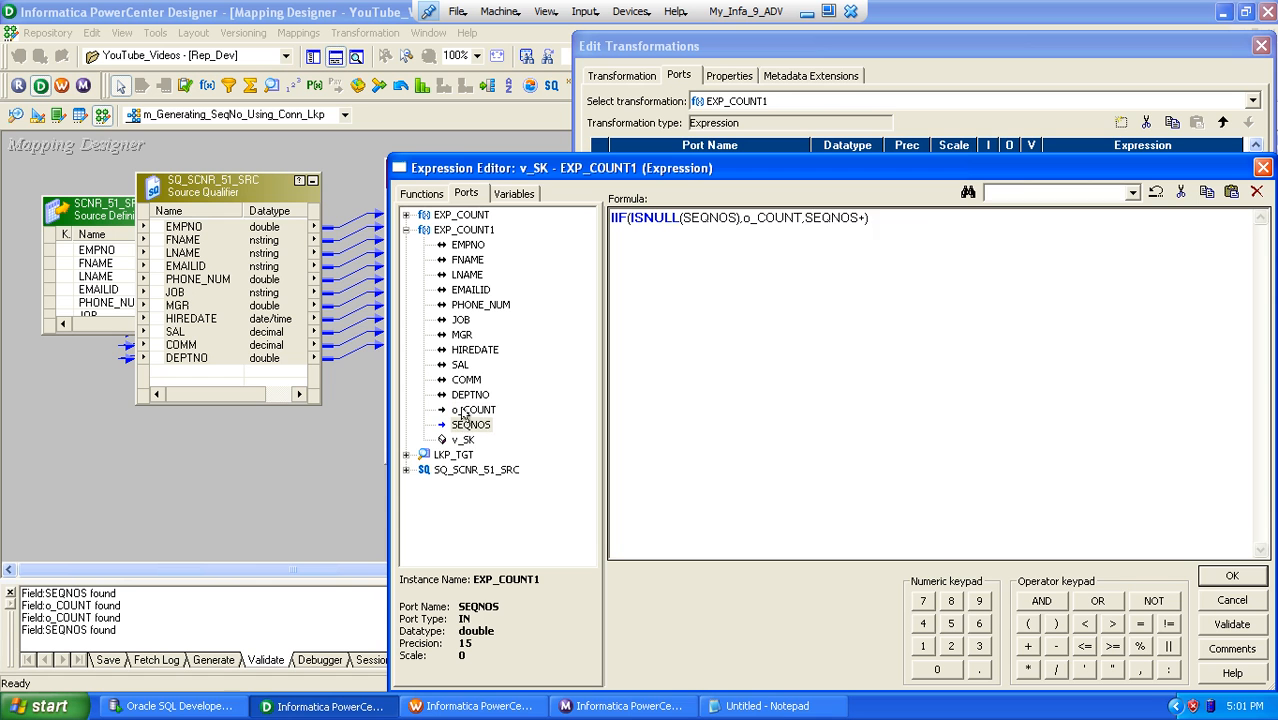
pyautogui.doubleClick(463, 411)
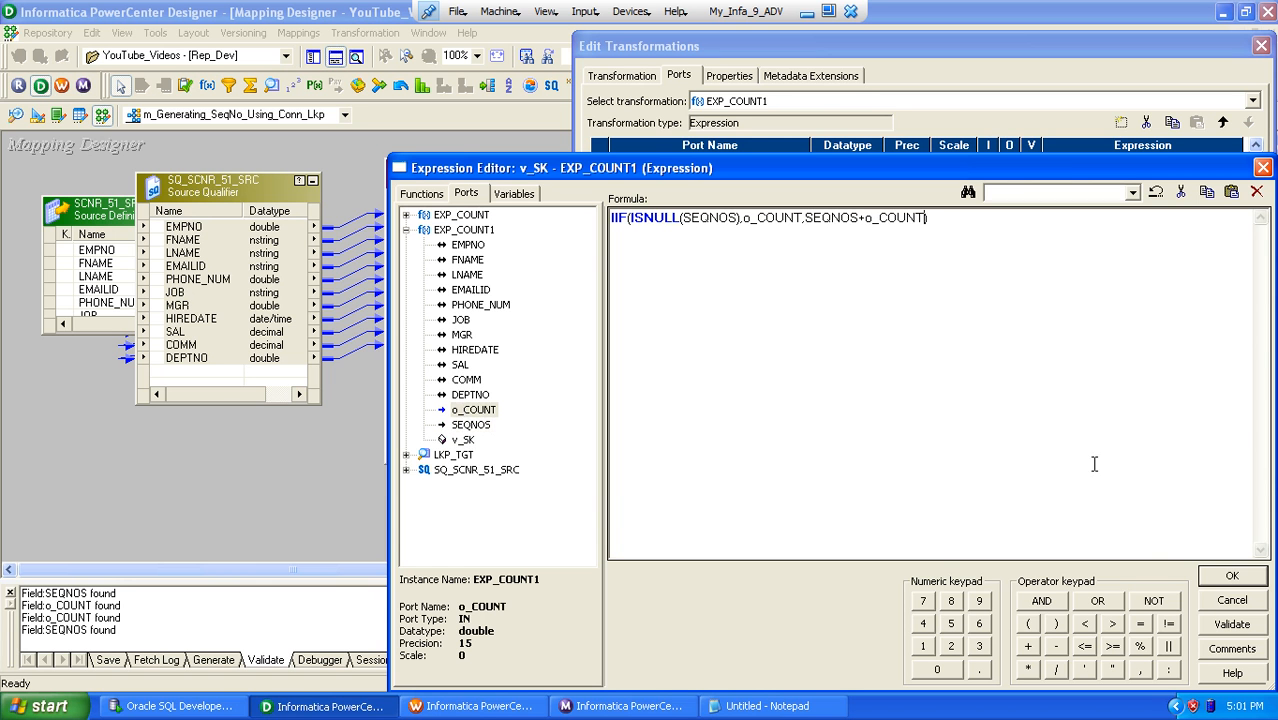
# Step: Validate the v_SK expression and accept it
pyautogui.click(1226, 626)
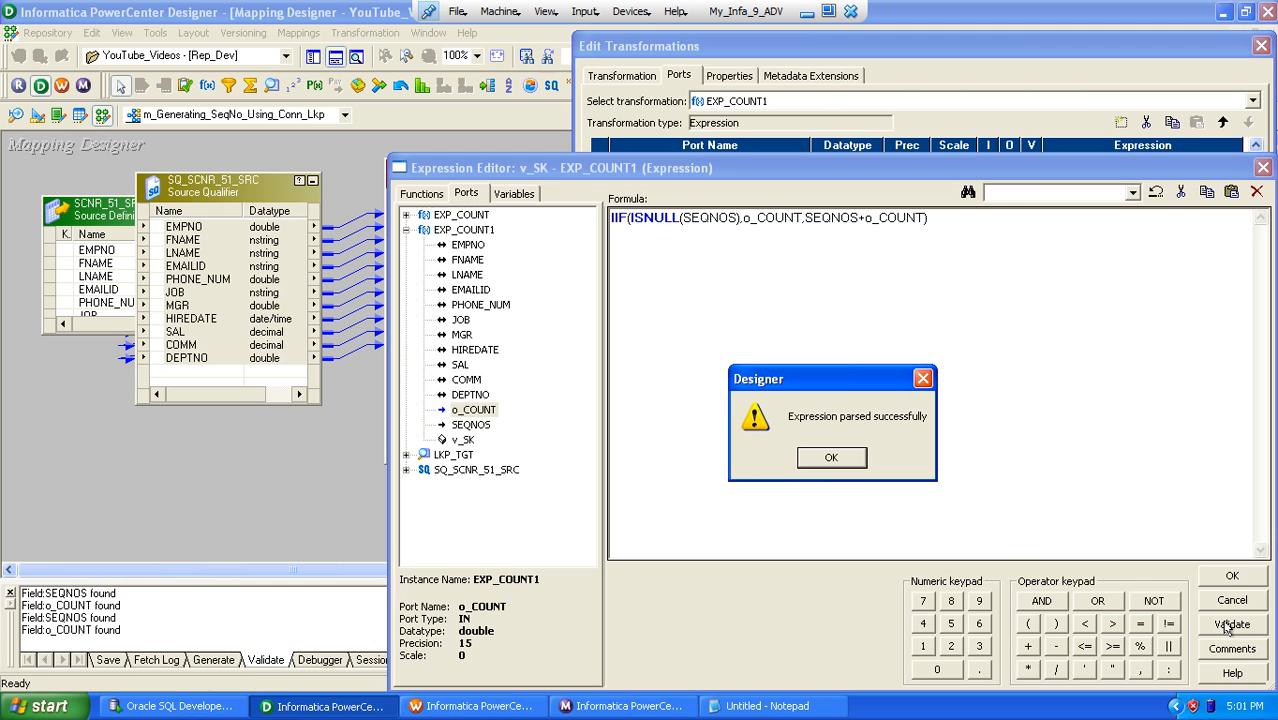
pyautogui.click(830, 458)
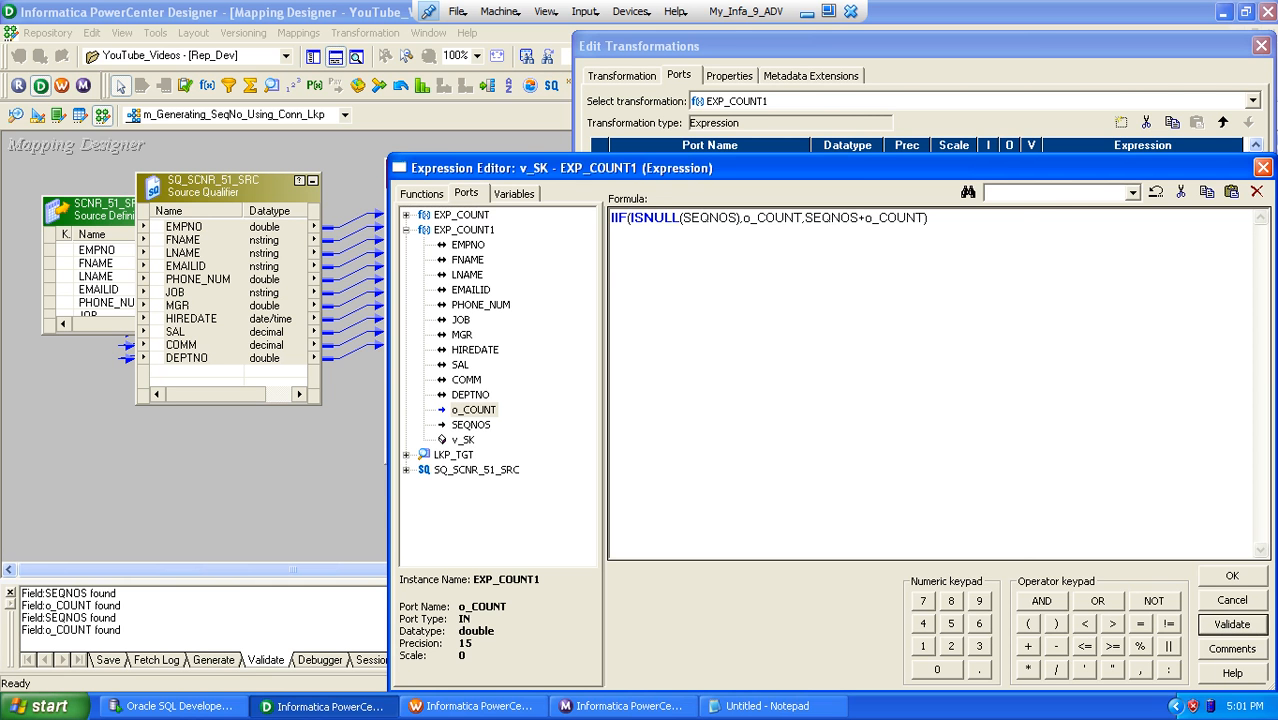
pyautogui.click(1233, 578)
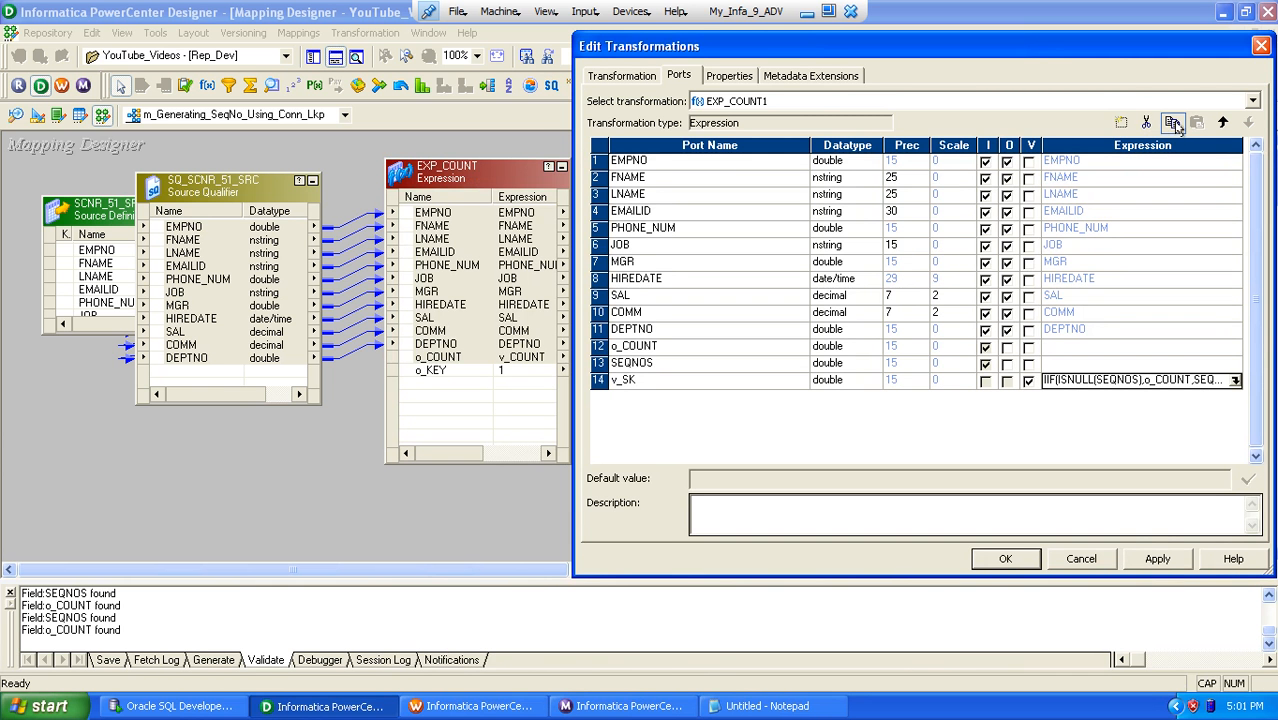
# Step: Duplicate the v_SK port in EXP_COUNT1, rename the copy o_SK and make it an output-only port
pyautogui.click(1197, 123)
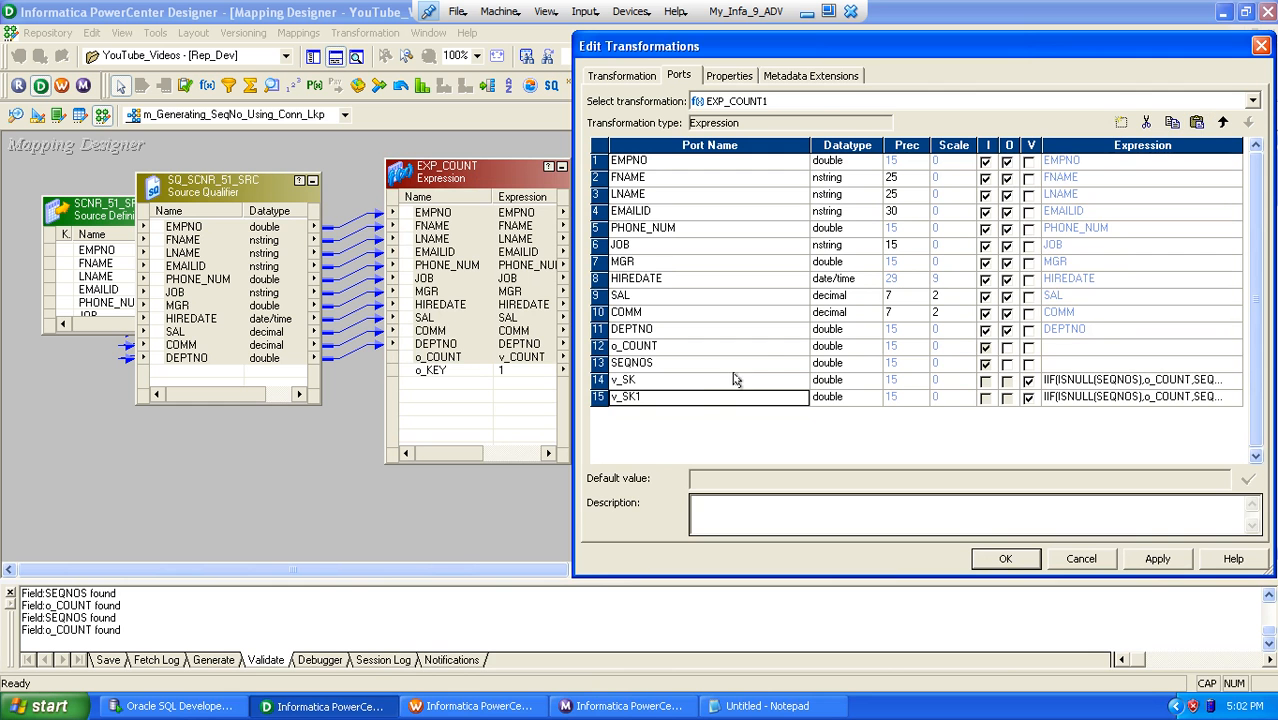
pyautogui.click(703, 398)
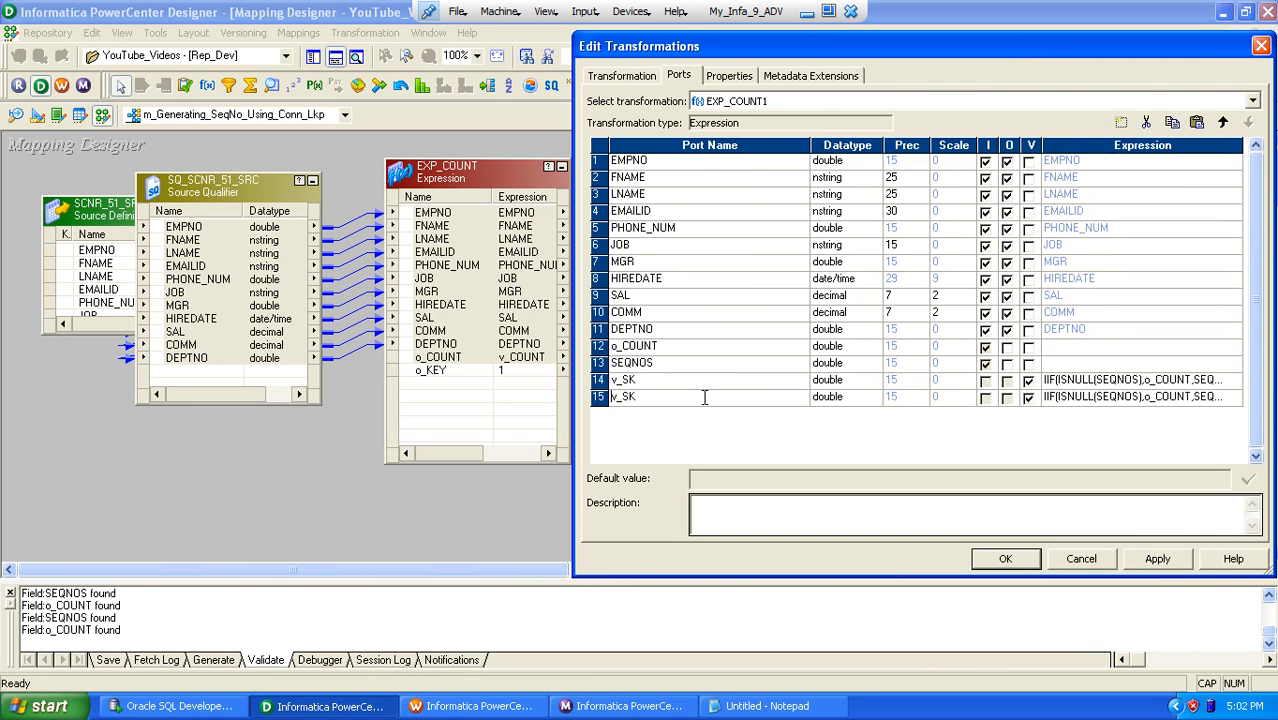
pyautogui.write('o')
pyautogui.press('Tab')
pyautogui.press('Tab')
pyautogui.press('space')
pyautogui.click(670, 389)
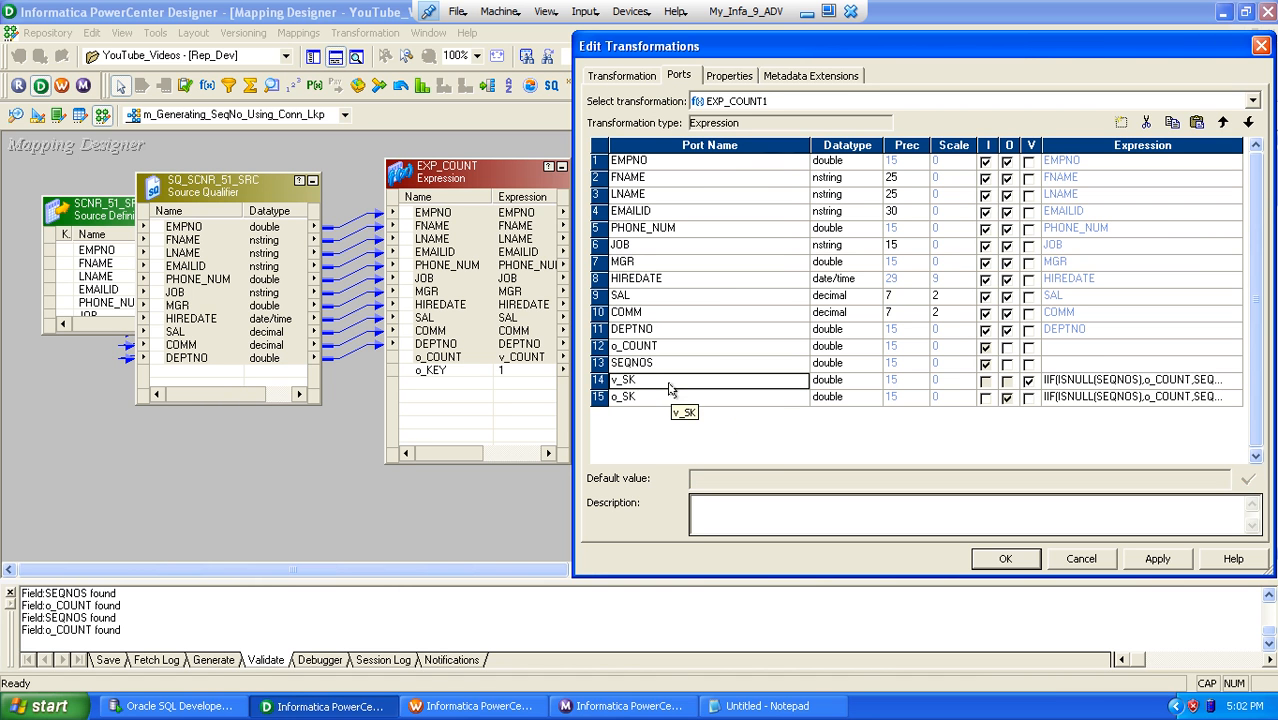
# Step: Set the expression of the o_SK port to v_SK and apply the changes to EXP_COUNT1
pyautogui.click(682, 398)
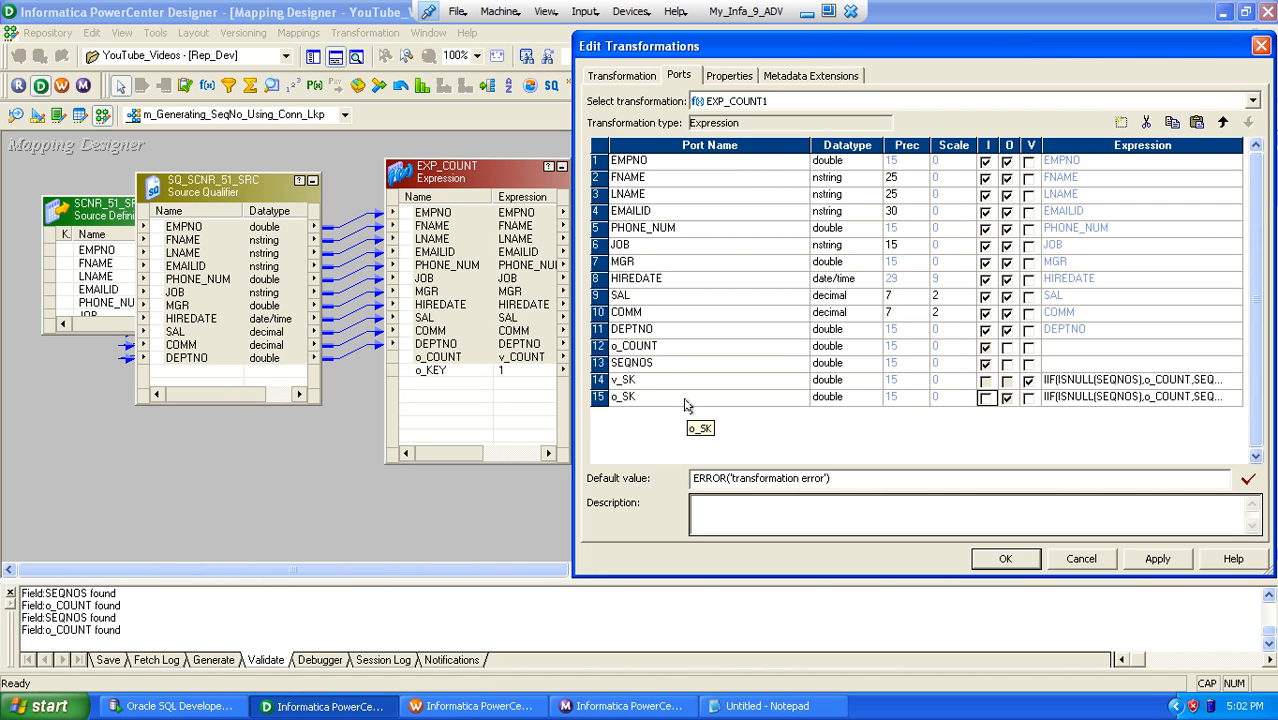
pyautogui.press('Tab')
pyautogui.write('v_SK')
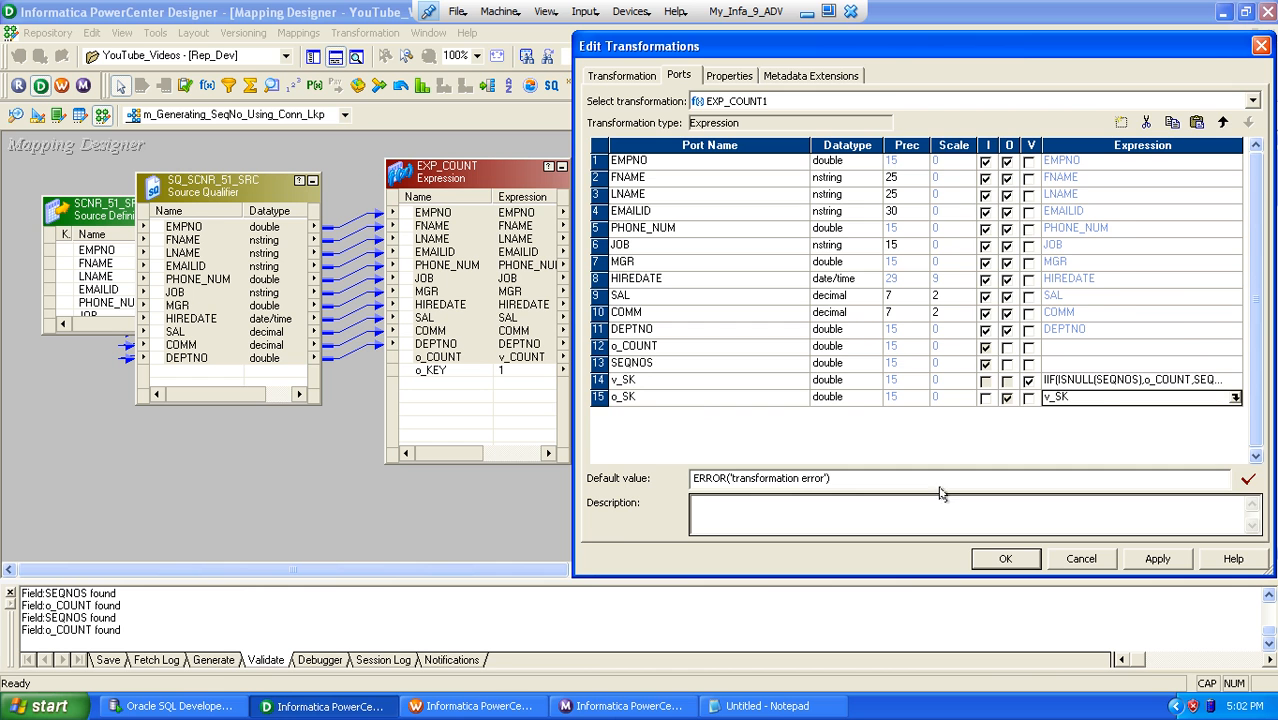
pyautogui.click(990, 558)
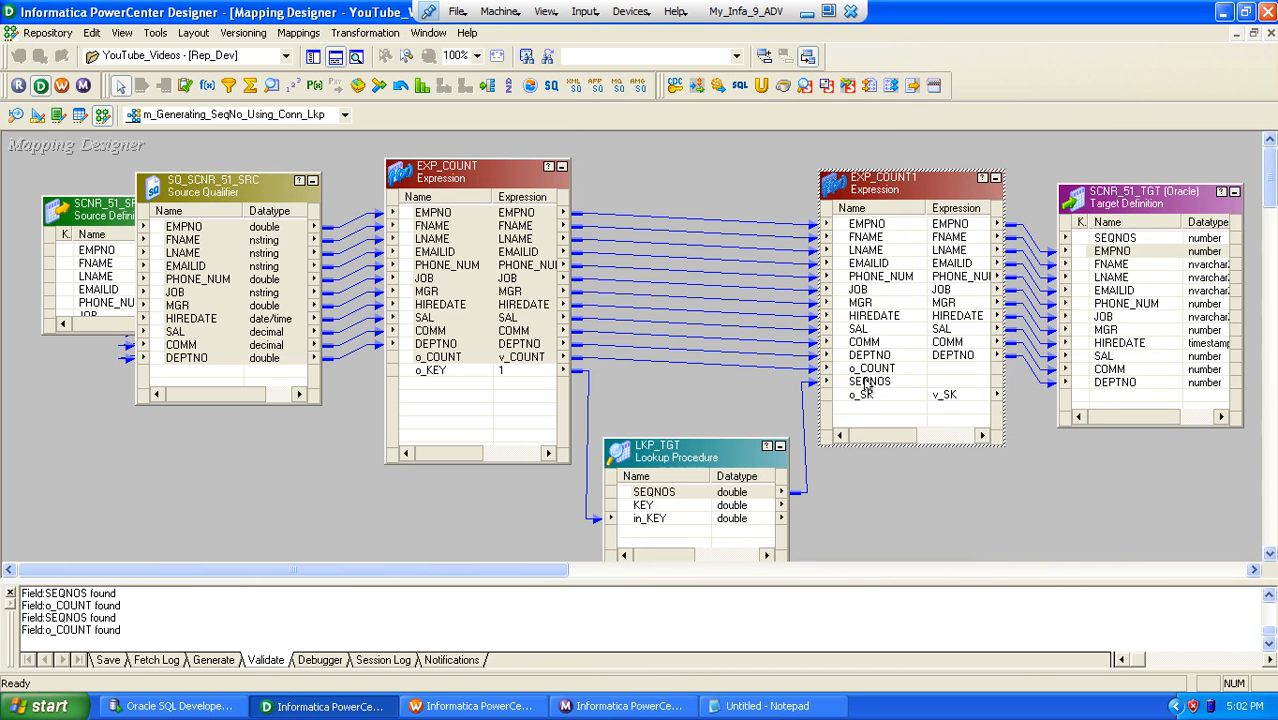
# Step: Link the o_SK port of EXP_COUNT1 to SEQNOS in SCNR_51_TGT and shift LKP_TGT slightly upward
pyautogui.moveTo(862, 398); pyautogui.dragTo(1085, 242)
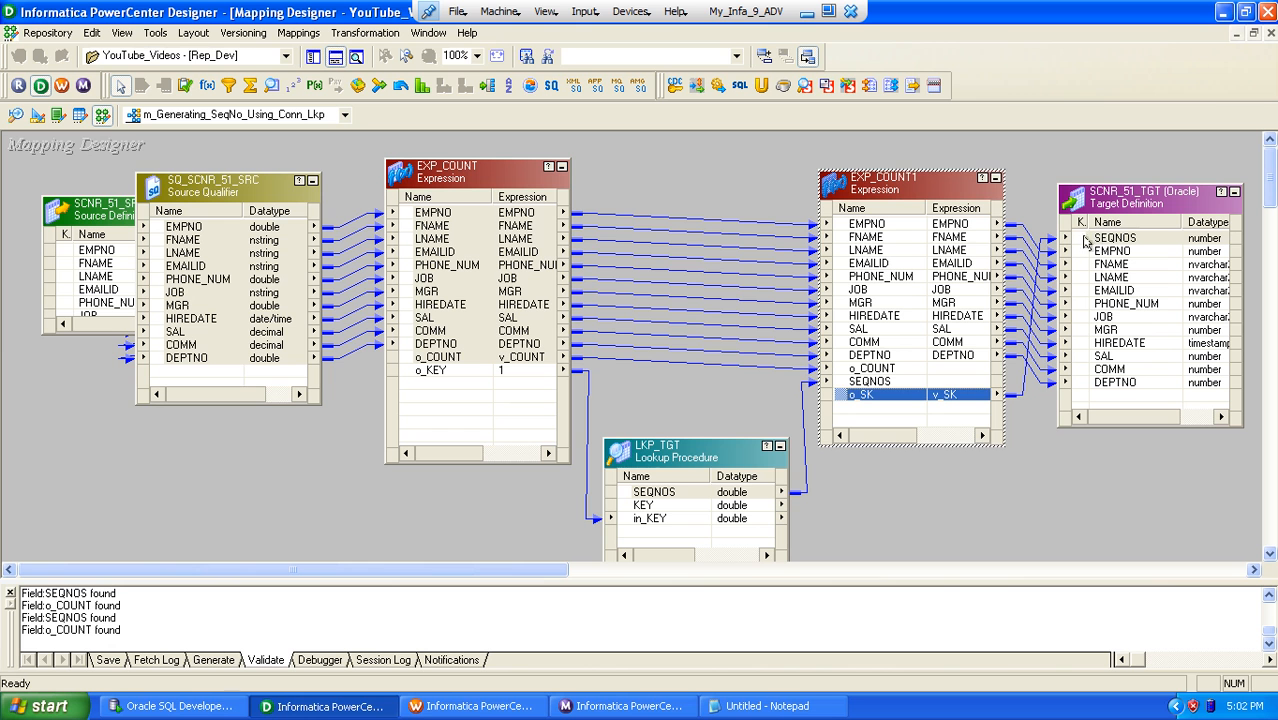
pyautogui.click(712, 160)
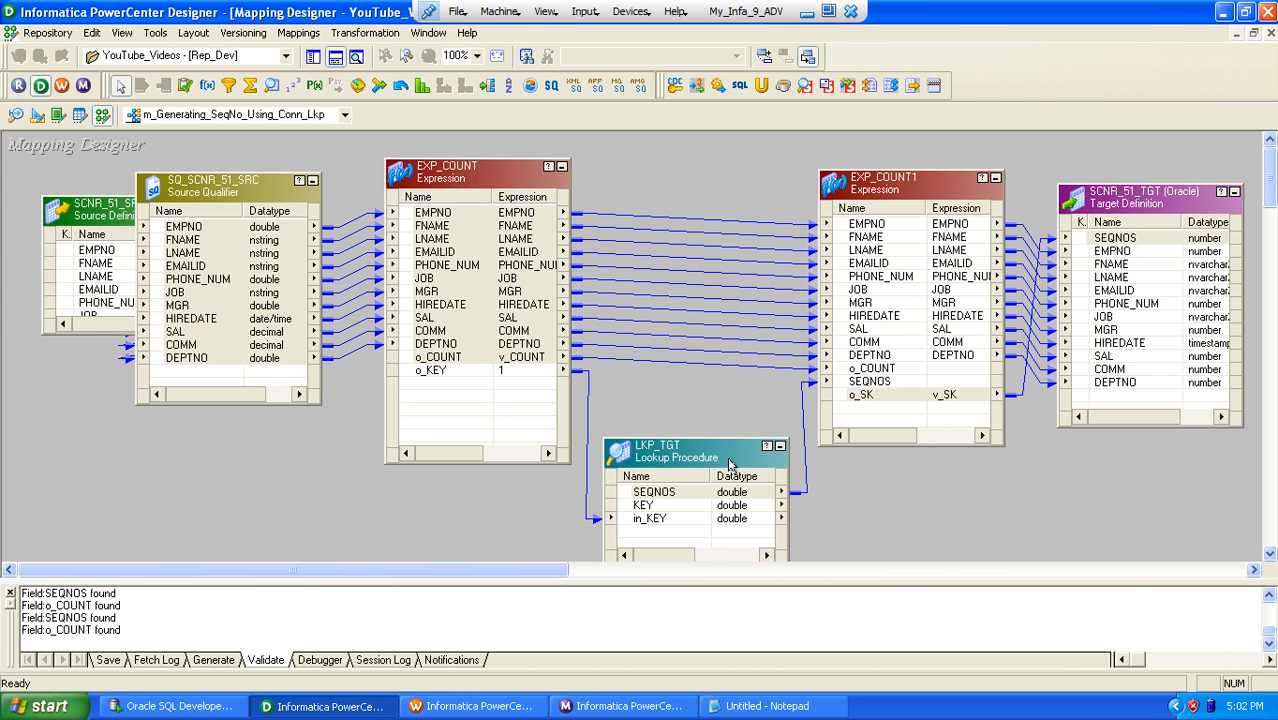
pyautogui.moveTo(714, 449); pyautogui.dragTo(712, 440)
pyautogui.click(683, 403)
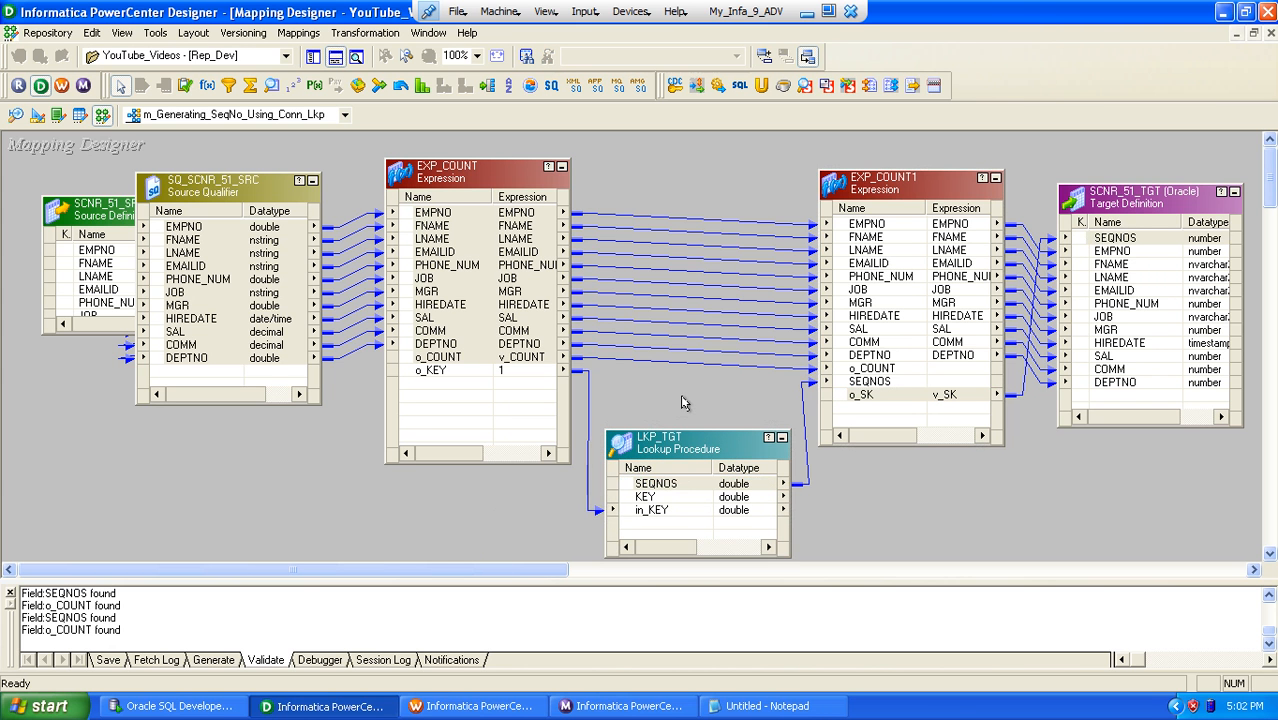
# Step: Save the mapping and copy its name, m_Generating_SeqNo_Using_Conn_Lkp, without changing it
pyautogui.hotkey('ctrl', 's')
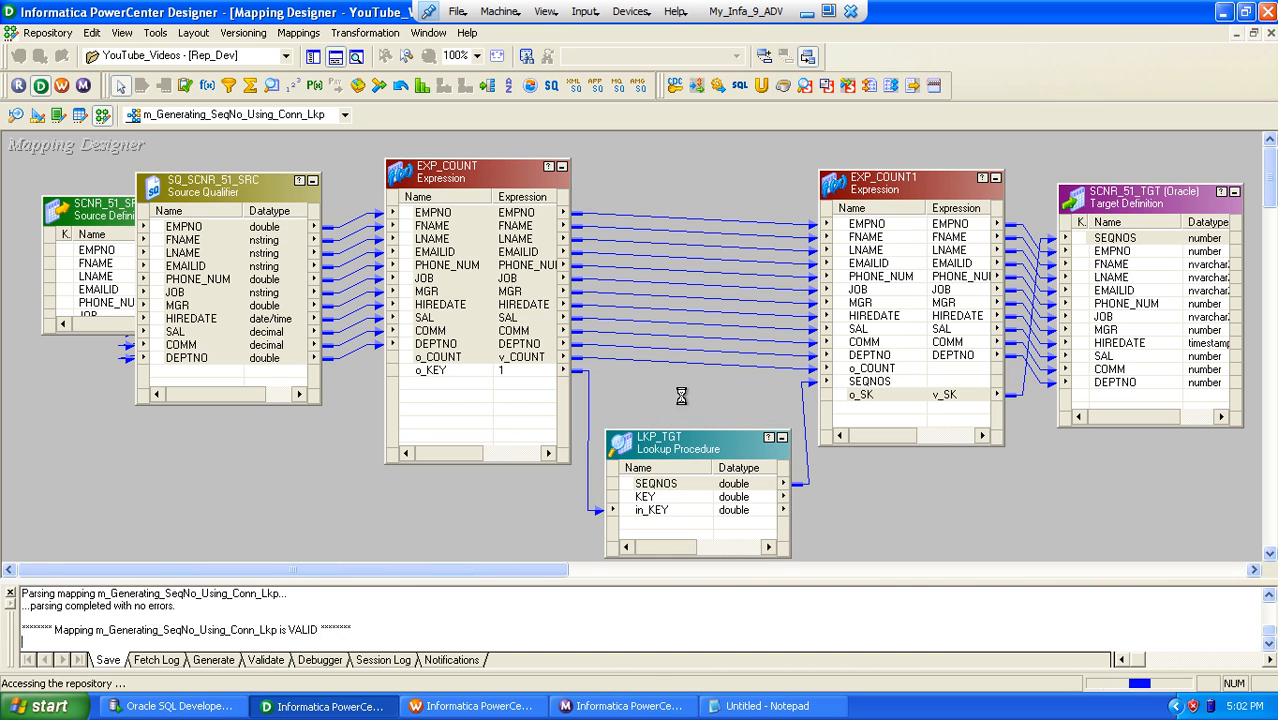
pyautogui.moveTo(211, 594); pyautogui.dragTo(318, 594)
pyautogui.hotkey('alt', 'm')
pyautogui.press('e')
pyautogui.hotkey('ctrl', 'c')
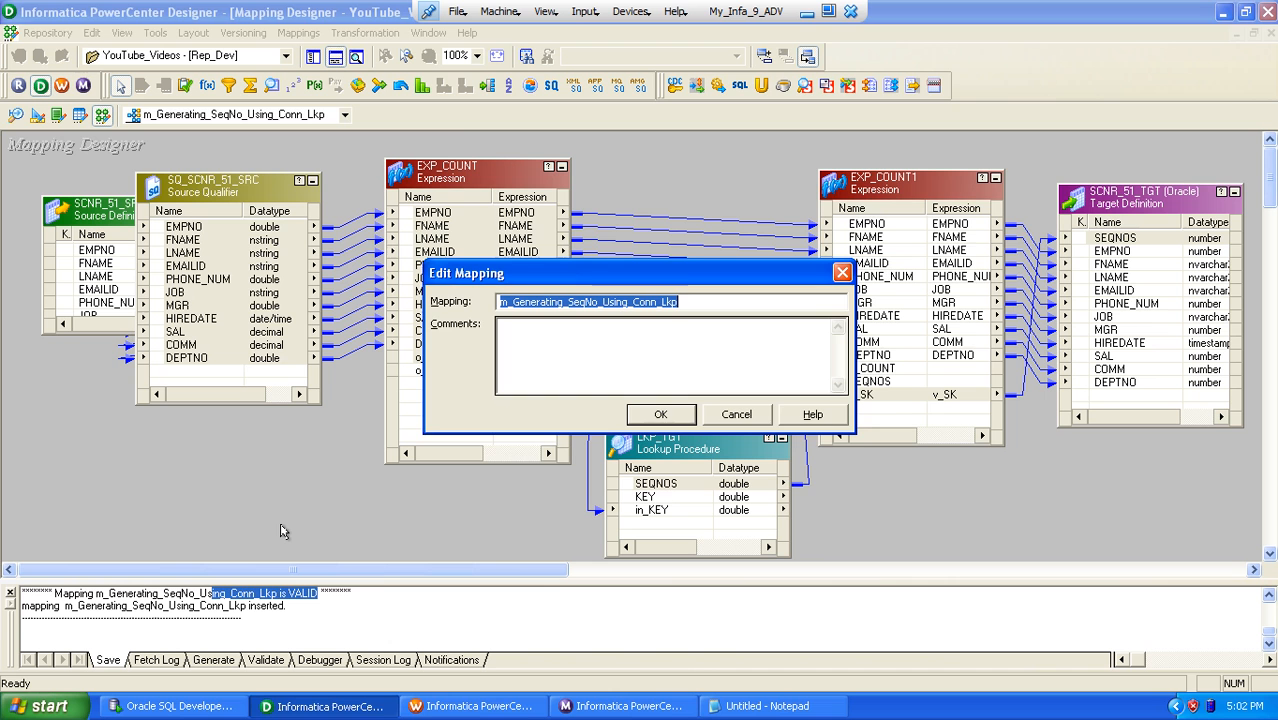
pyautogui.press('Escape')
# Step: Switch to Workflow Manager and connect to the Rep_Dev repository by entering the account password
pyautogui.click(470, 706)
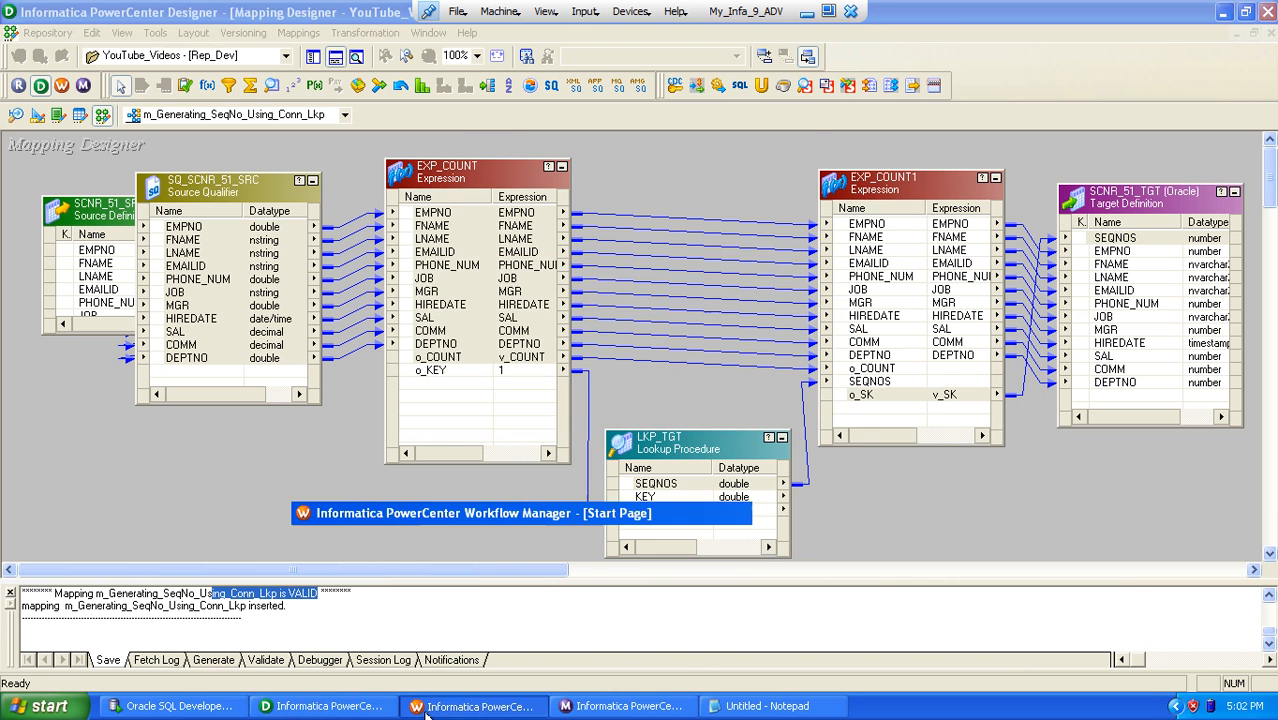
pyautogui.doubleClick(95, 141)
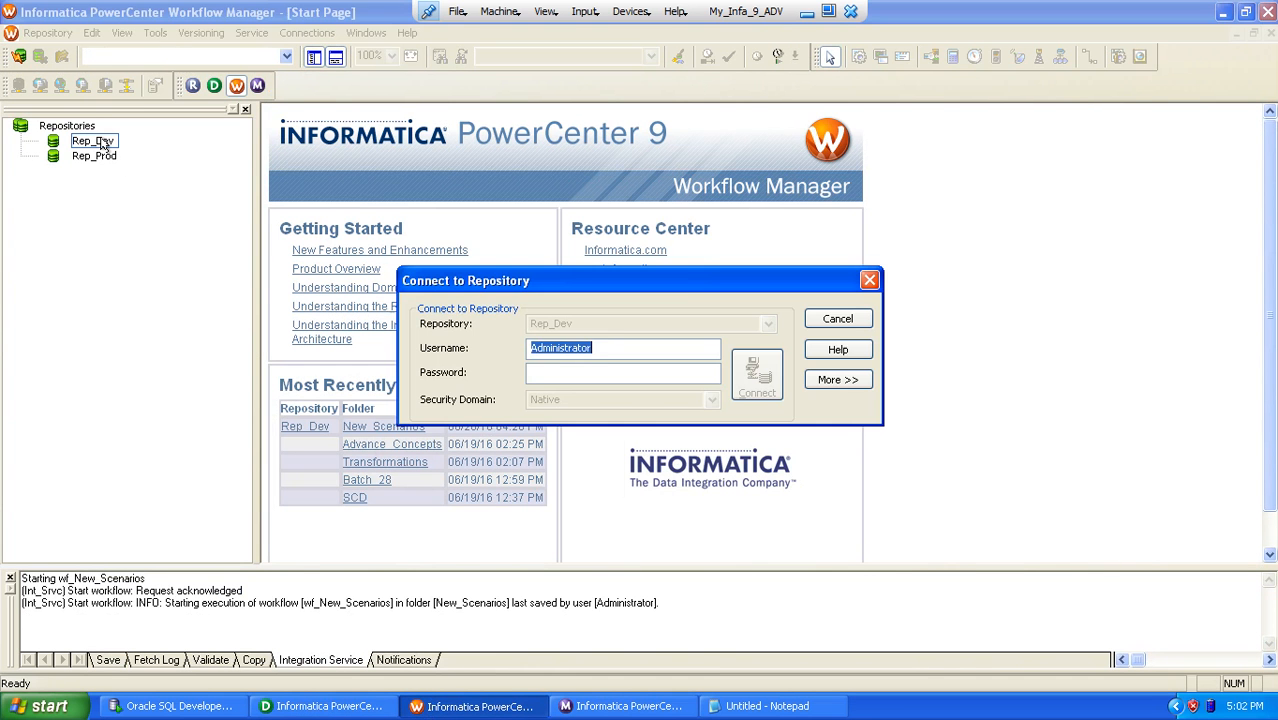
pyautogui.press('Tab')
pyautogui.write('Admin')
pyautogui.press('Return')
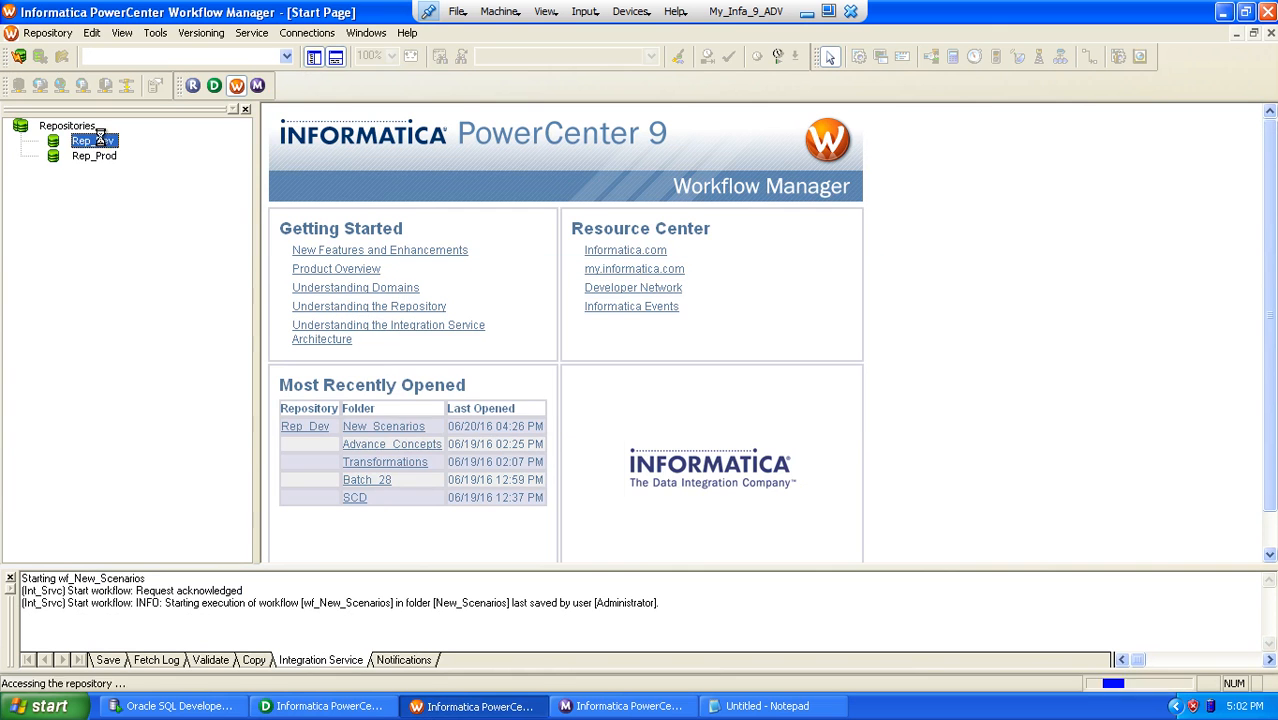
# Step: Open the YouTube_Videos folder and create a workflow named wf_s_m_Generating_SeqNo_Using_Conn_Lkp
pyautogui.doubleClick(155, 278)
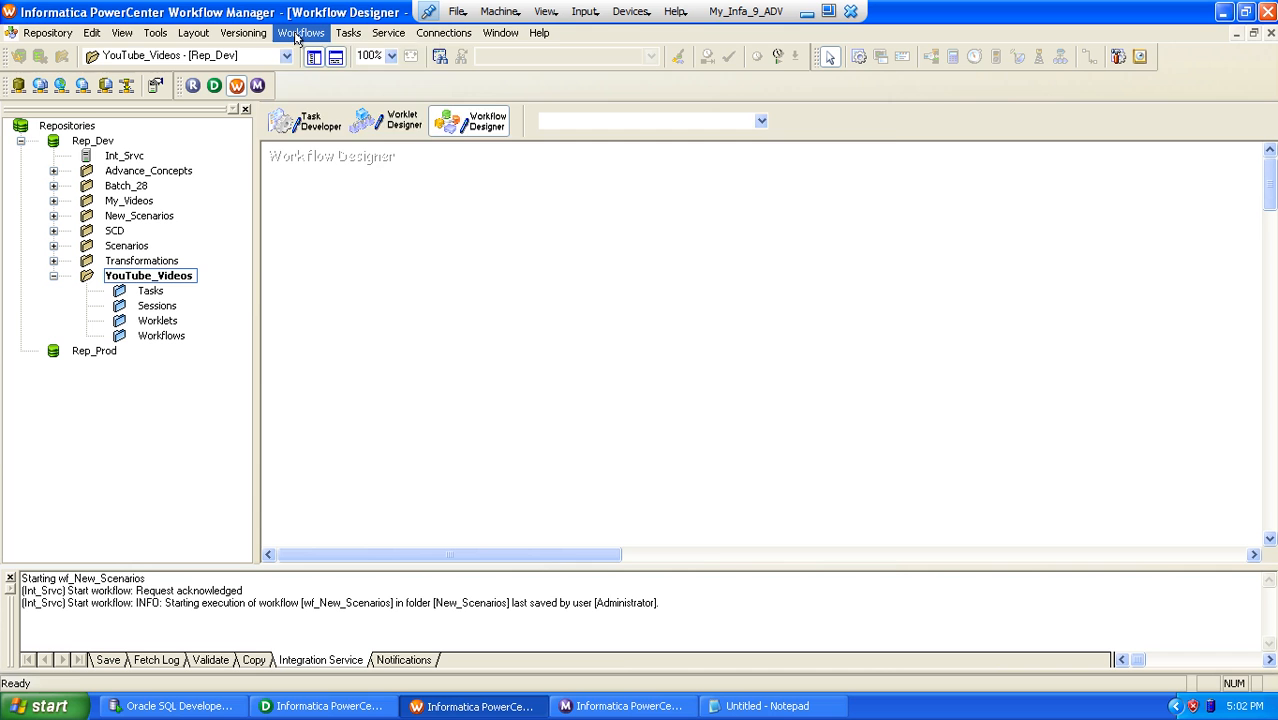
pyautogui.click(290, 33)
pyautogui.click(310, 51)
pyautogui.write('w')
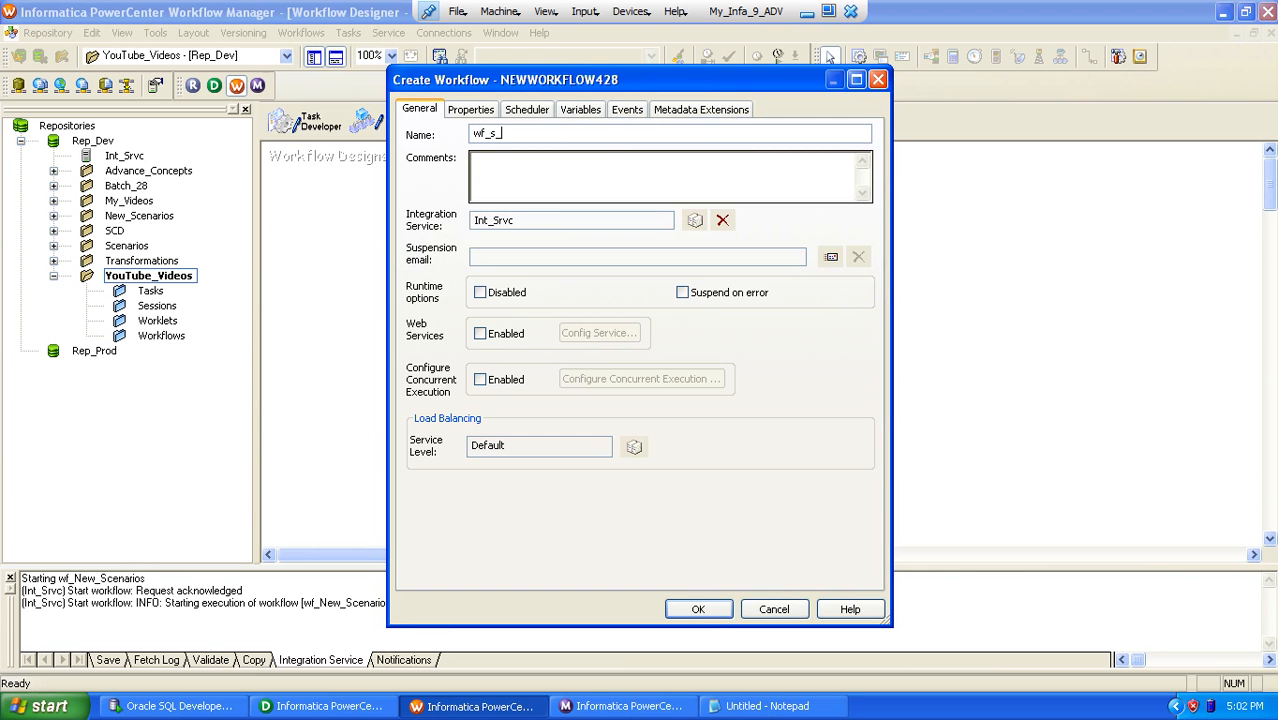
pyautogui.write('f_s_')
pyautogui.hotkey('ctrl', 'v')
pyautogui.press('Return')
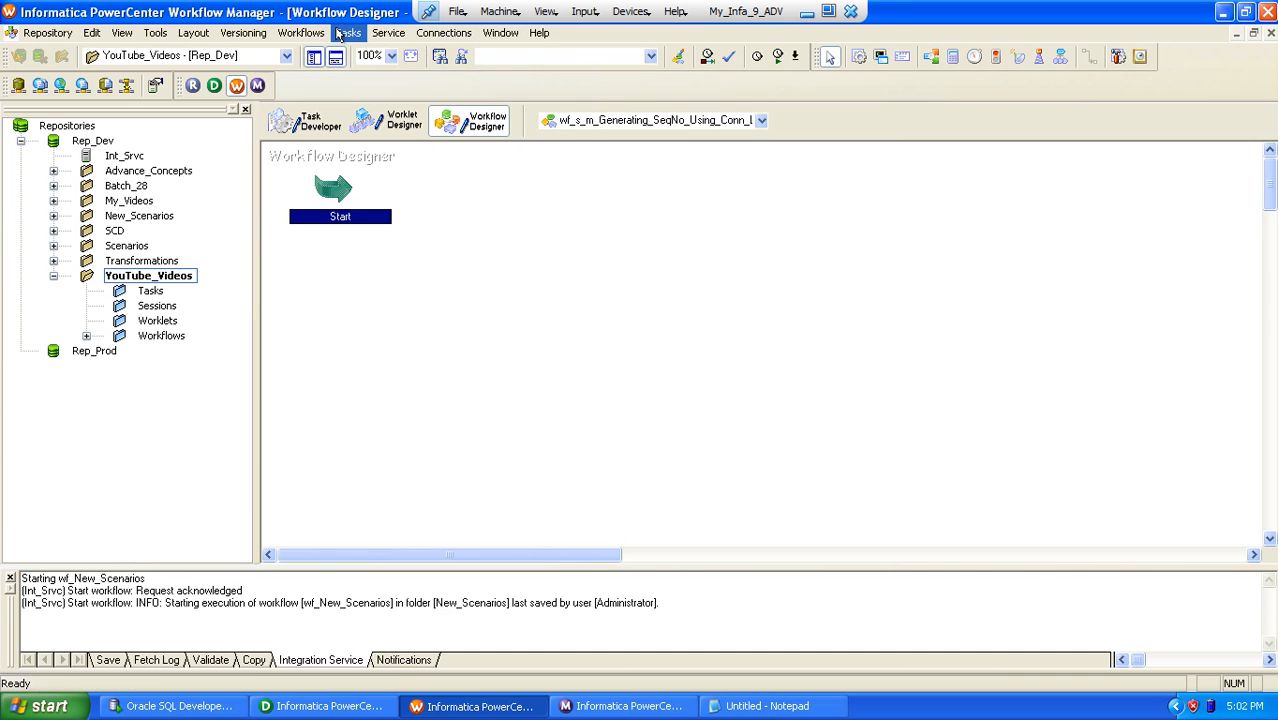
# Step: Create a session task named s_m_Generating_SeqNo_Using_Conn_Lkp associated with the mapping m_Generating_SeqNo_Using_Conn_Lkp
pyautogui.click(339, 33)
pyautogui.click(362, 51)
pyautogui.write('s')
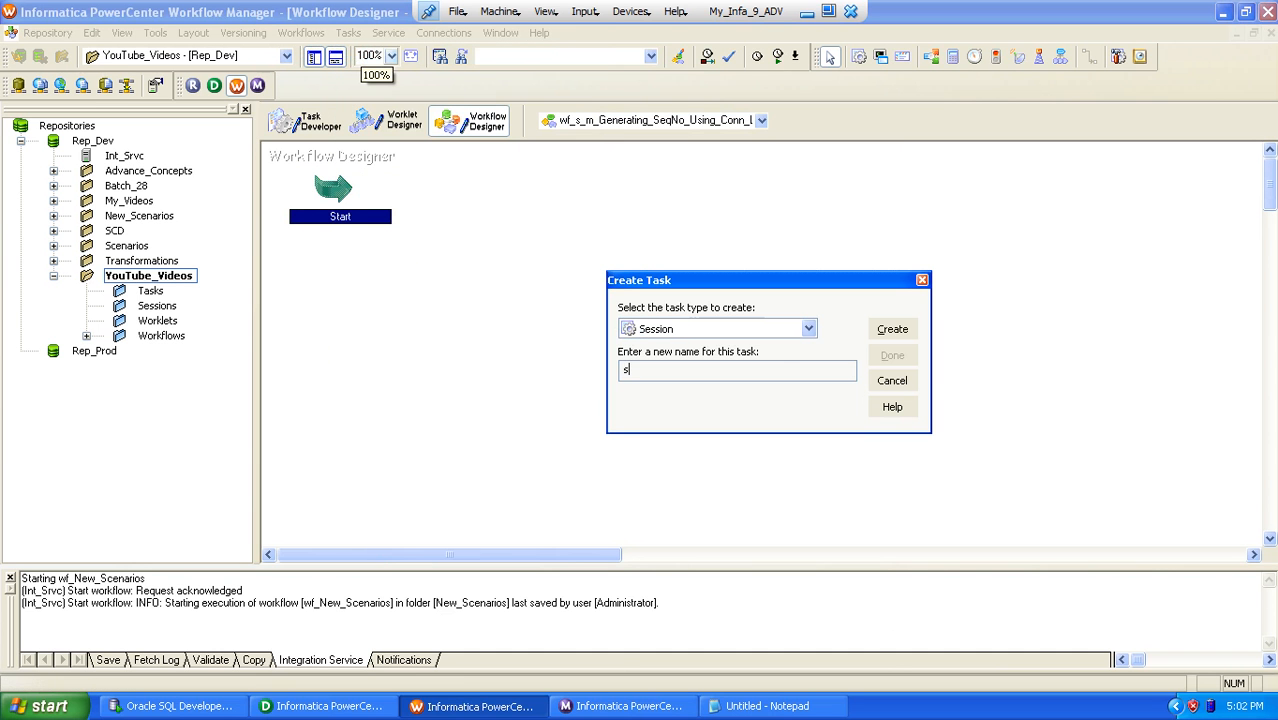
pyautogui.write('_')
pyautogui.write('m_Generating_SeqNo_Using_Conn_Lkp')
pyautogui.press('Return')
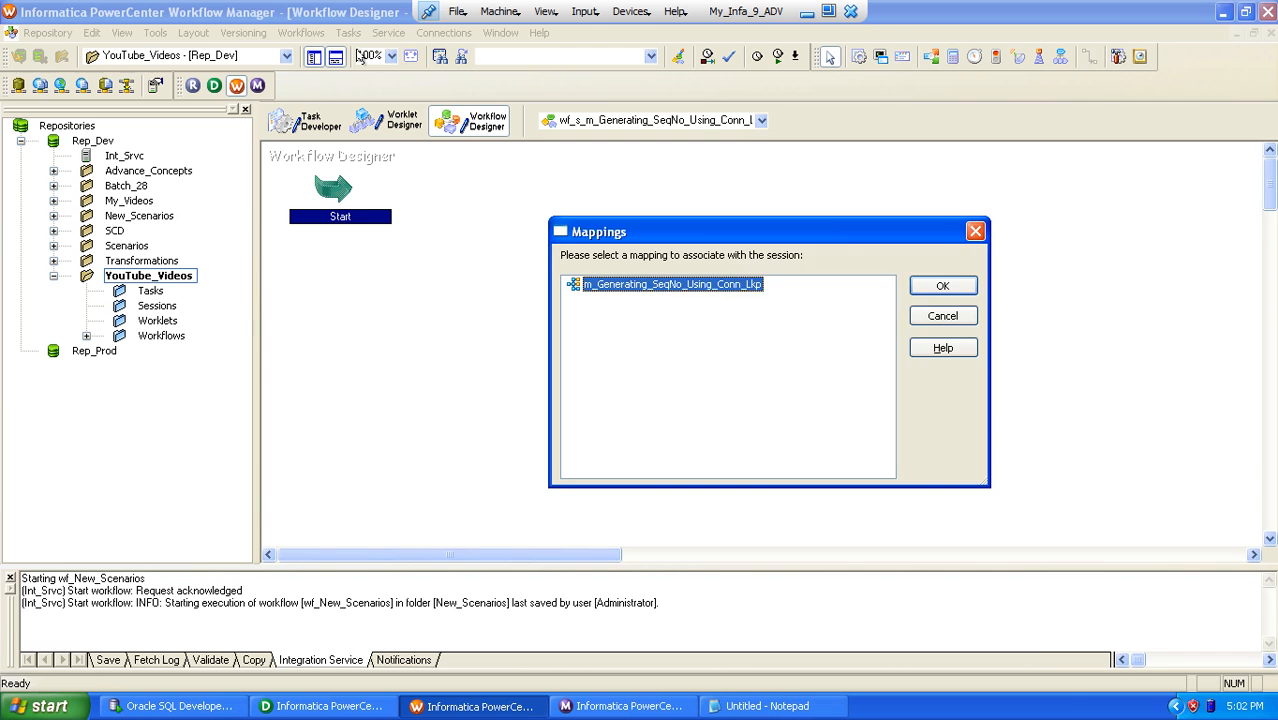
pyautogui.press('Return')
pyautogui.click(892, 357)
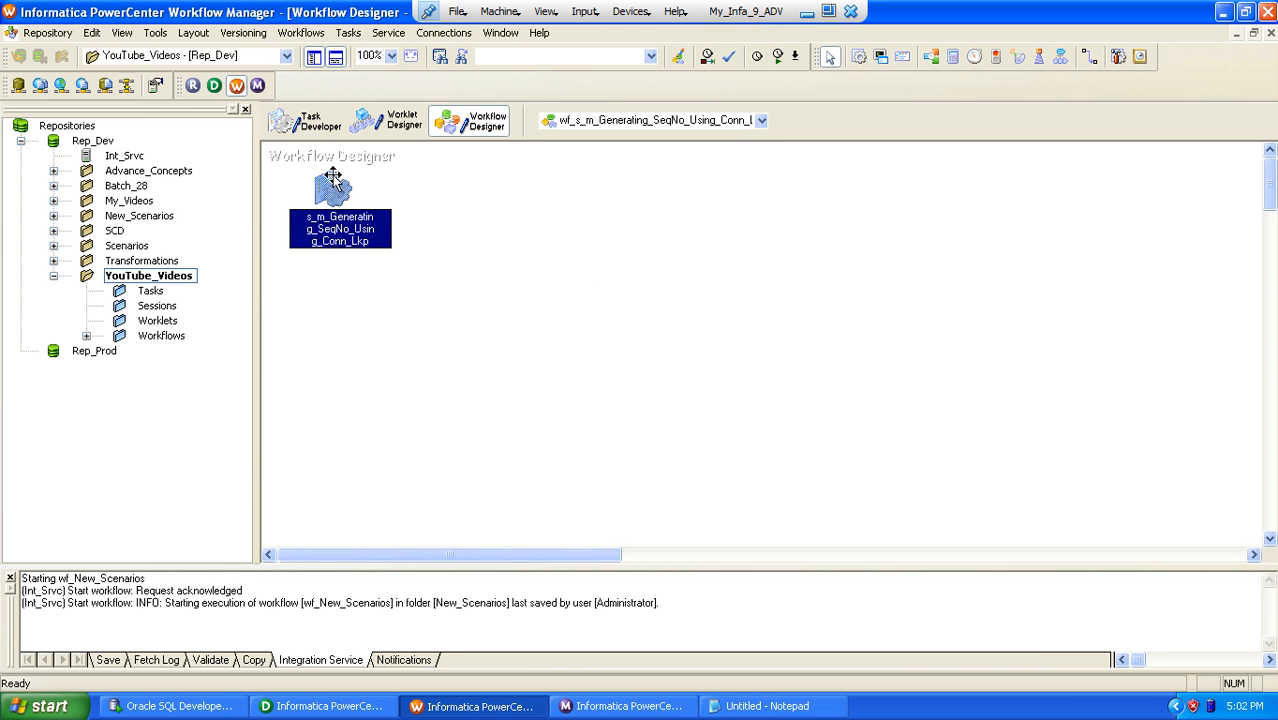
# Step: Move the session task away from the Start task and link Start to it
pyautogui.moveTo(338, 193); pyautogui.dragTo(602, 309)
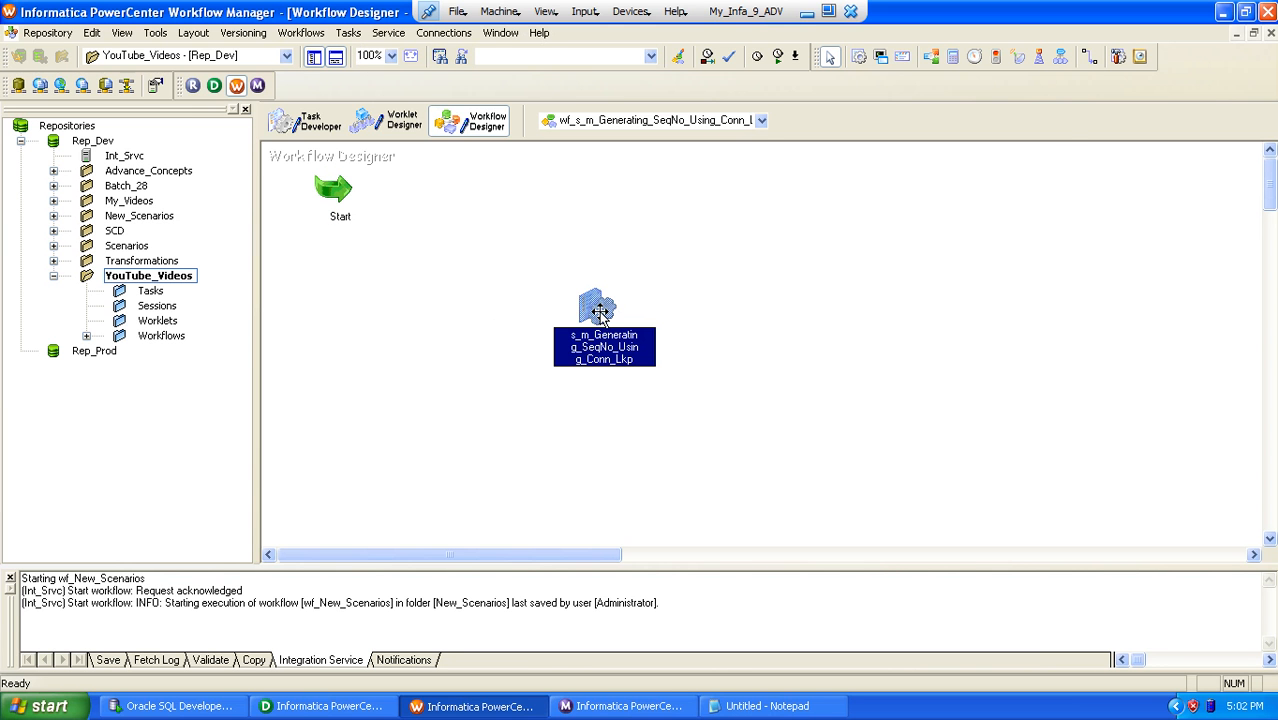
pyautogui.click(1090, 56)
pyautogui.moveTo(342, 198)
pyautogui.mouseDown()
pyautogui.moveTo(585, 322)
pyautogui.moveTo(595, 308)
pyautogui.mouseUp()
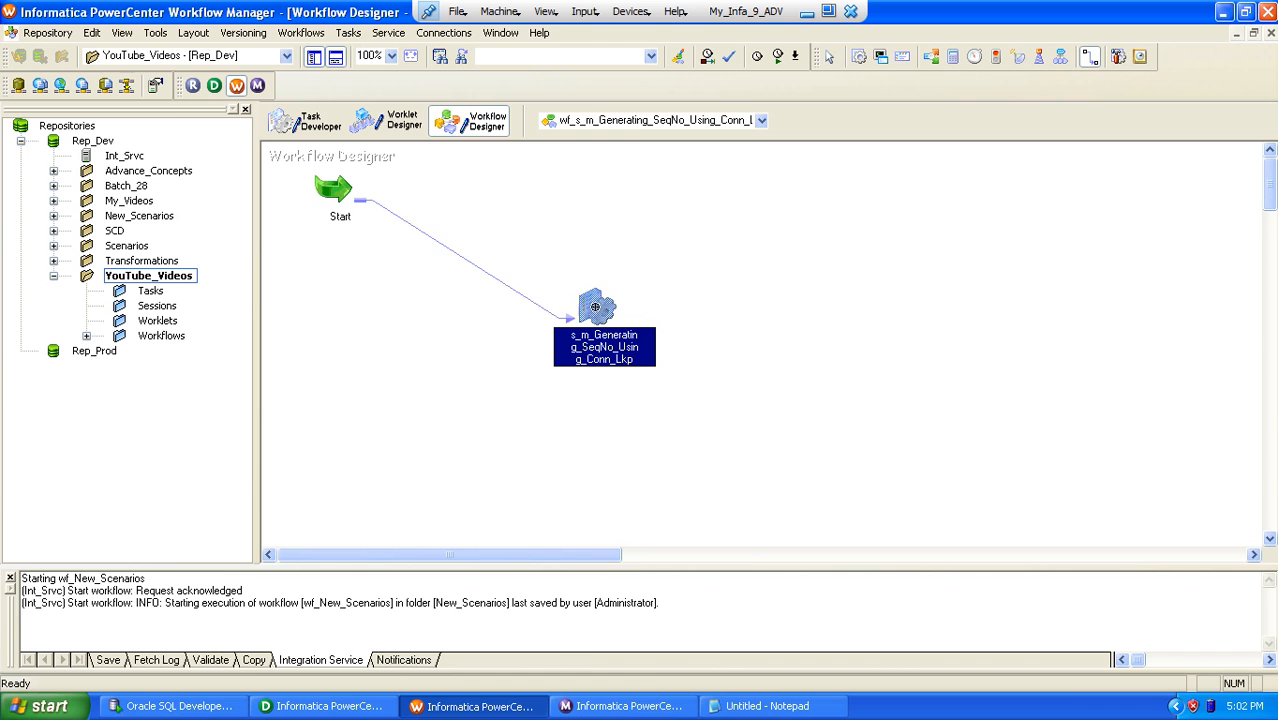
# Step: Open the session task's mapping settings and set the SQ_SCNR_51_SRC source connection to ABY_STG_RPD_SNTNDR
pyautogui.doubleClick(595, 308)
pyautogui.click(712, 85)
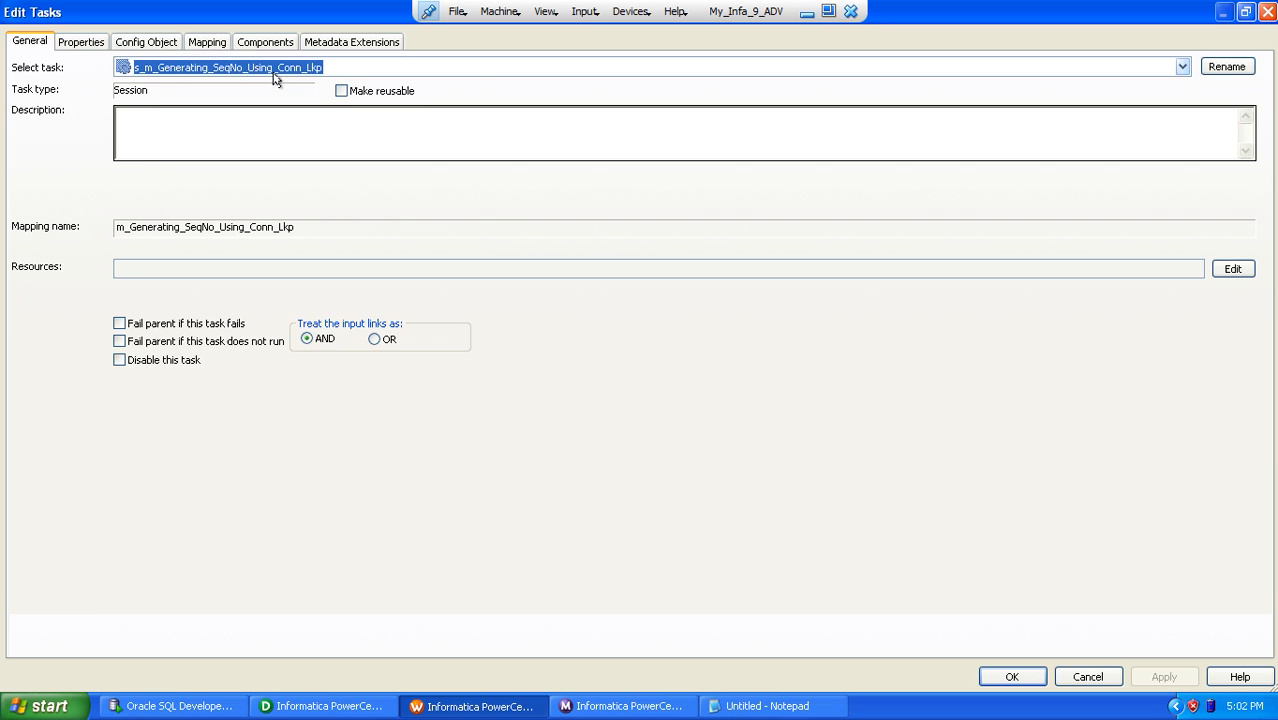
pyautogui.click(206, 44)
pyautogui.click(128, 205)
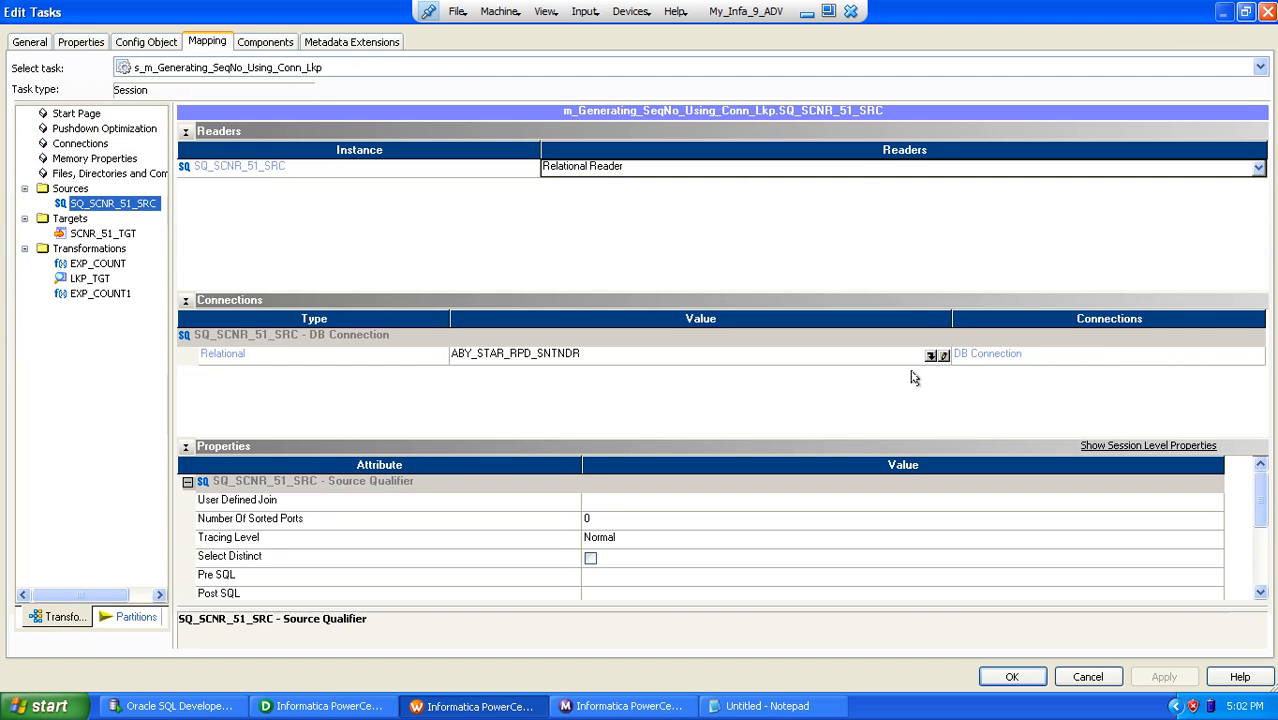
pyautogui.click(932, 356)
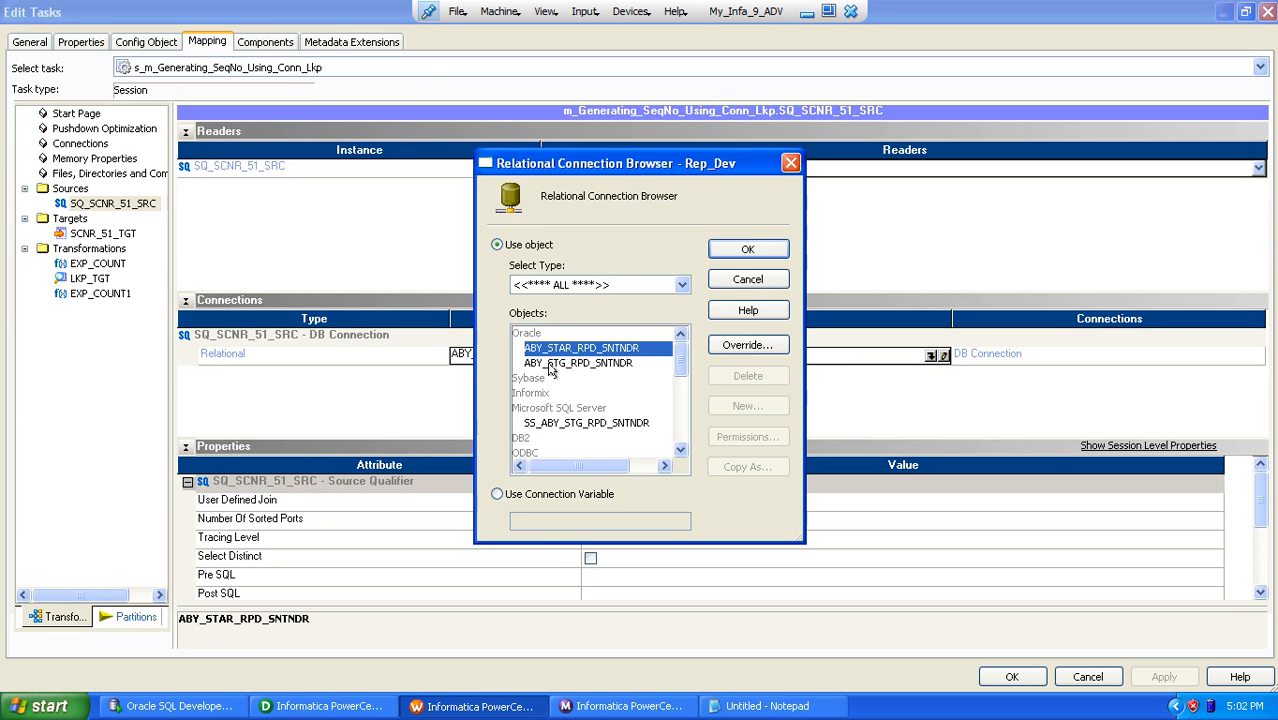
pyautogui.doubleClick(549, 365)
# Step: For target SCNR_51_TGT, set the target load type to Normal and disable Update as Update and Delete
pyautogui.click(107, 236)
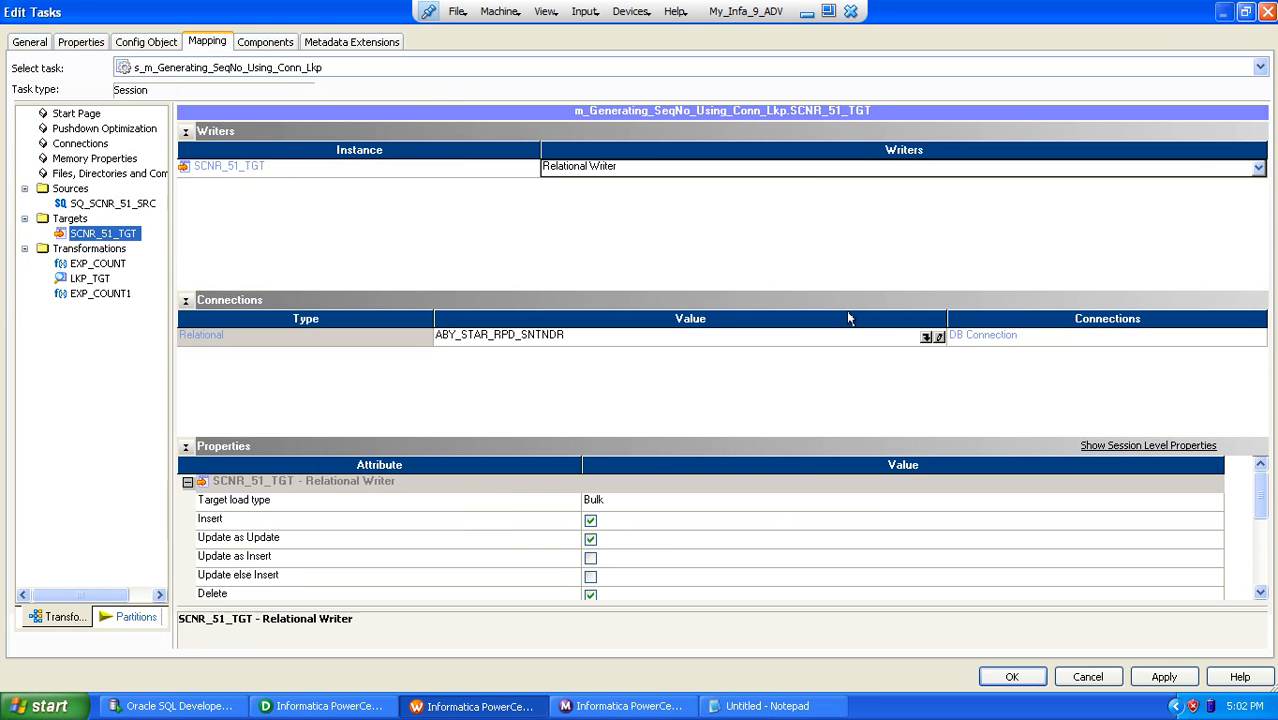
pyautogui.click(185, 132)
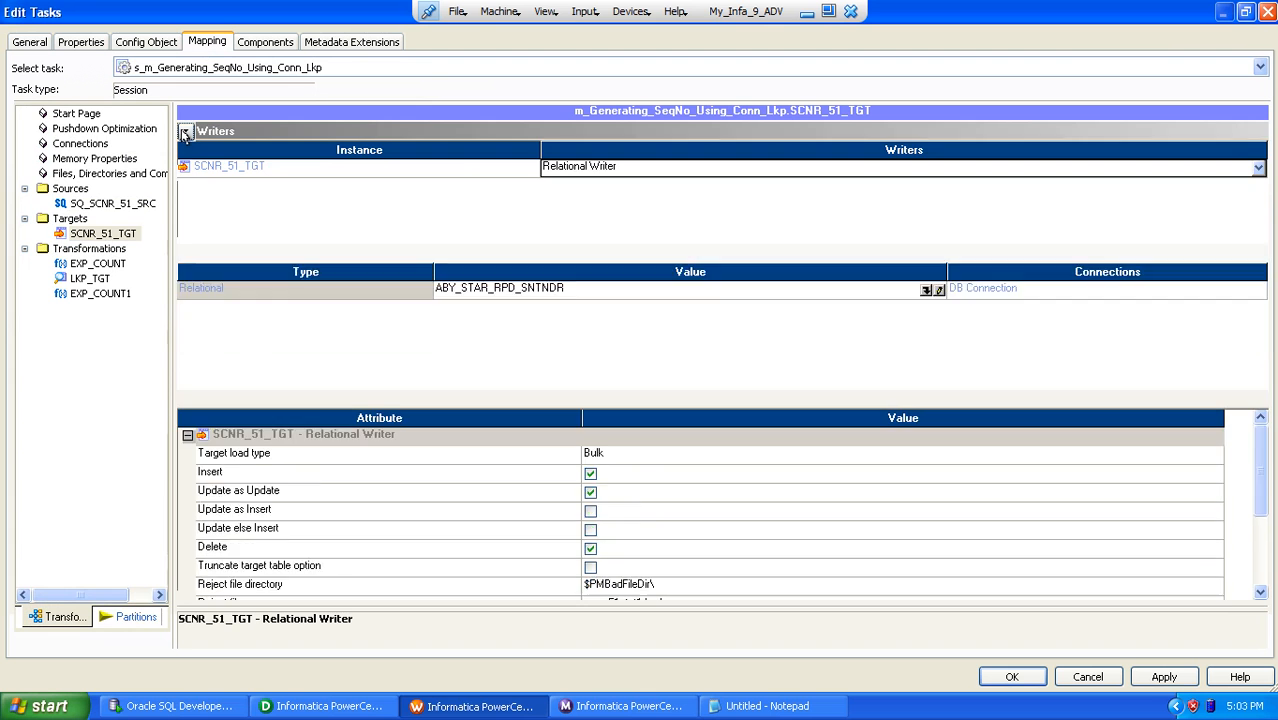
pyautogui.click(185, 151)
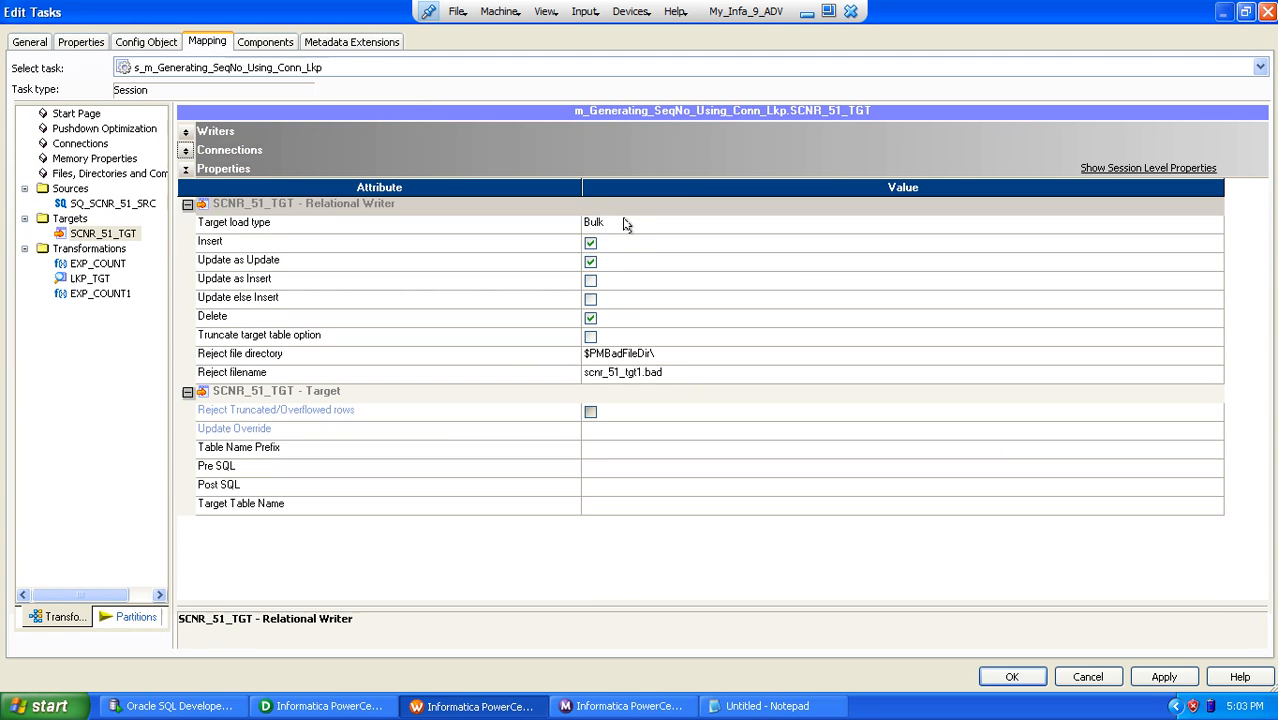
pyautogui.click(625, 224)
pyautogui.click(612, 244)
pyautogui.click(548, 248)
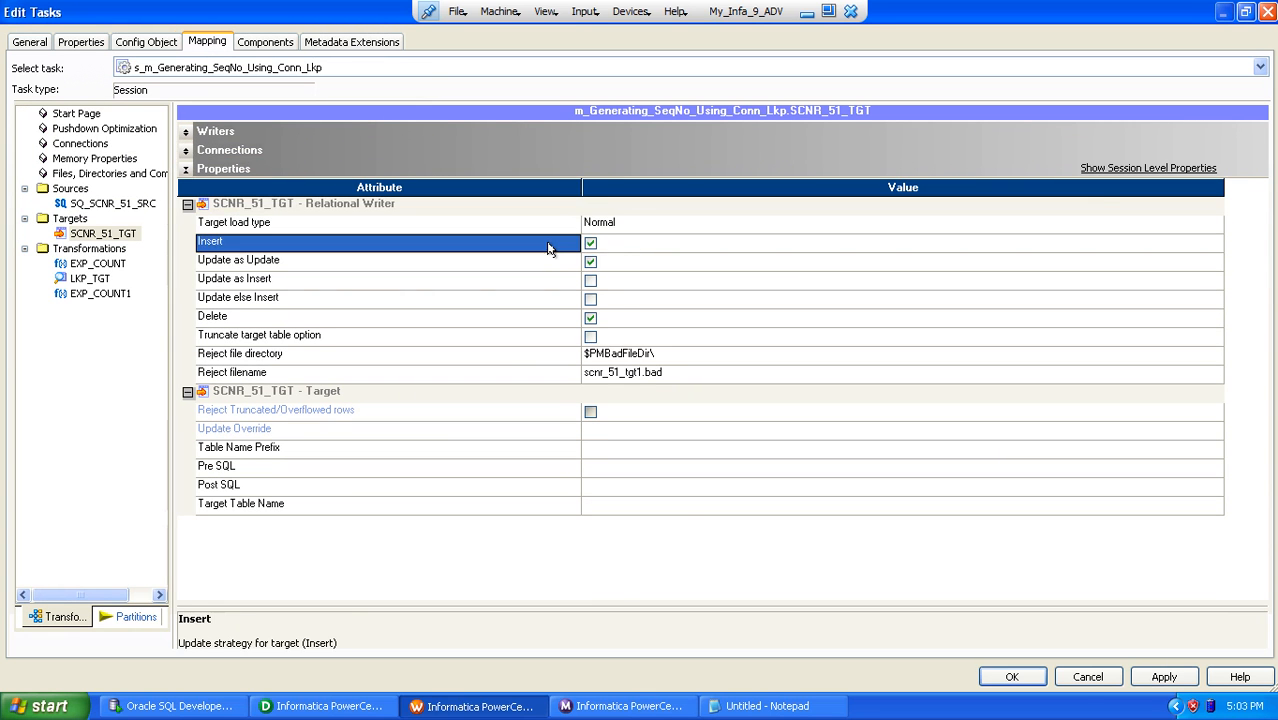
pyautogui.click(590, 263)
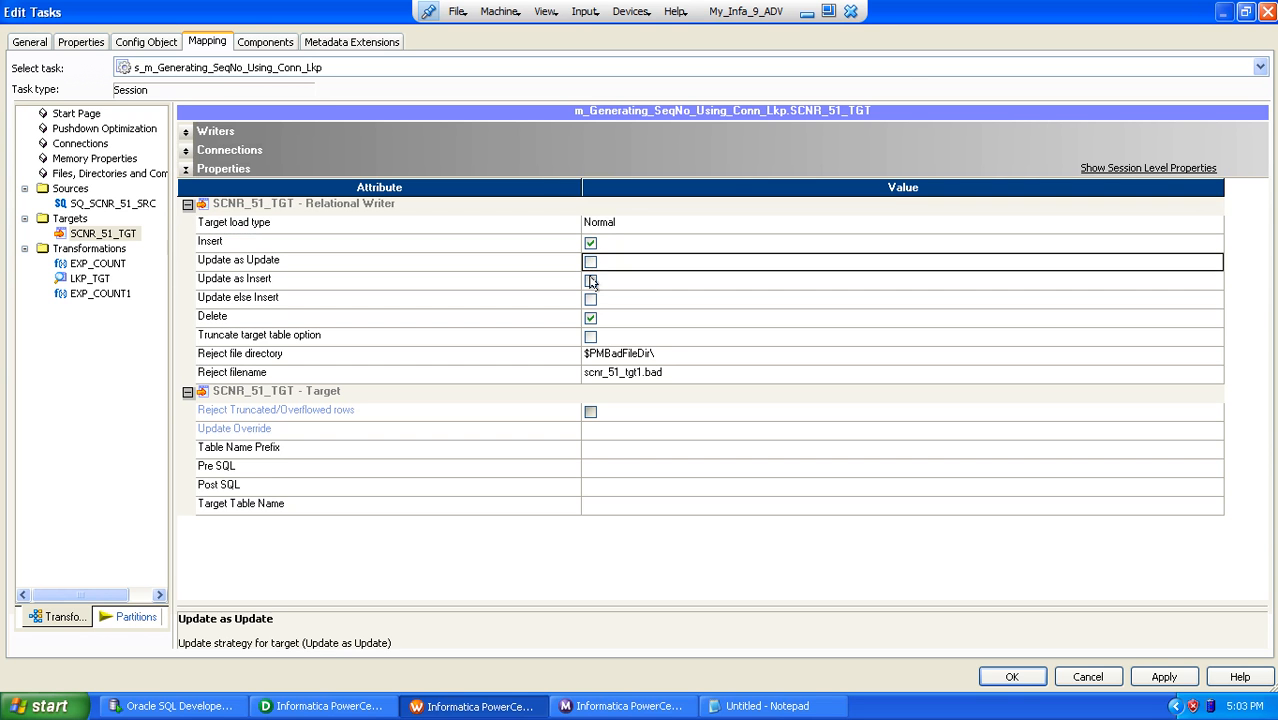
pyautogui.click(590, 319)
pyautogui.click(545, 336)
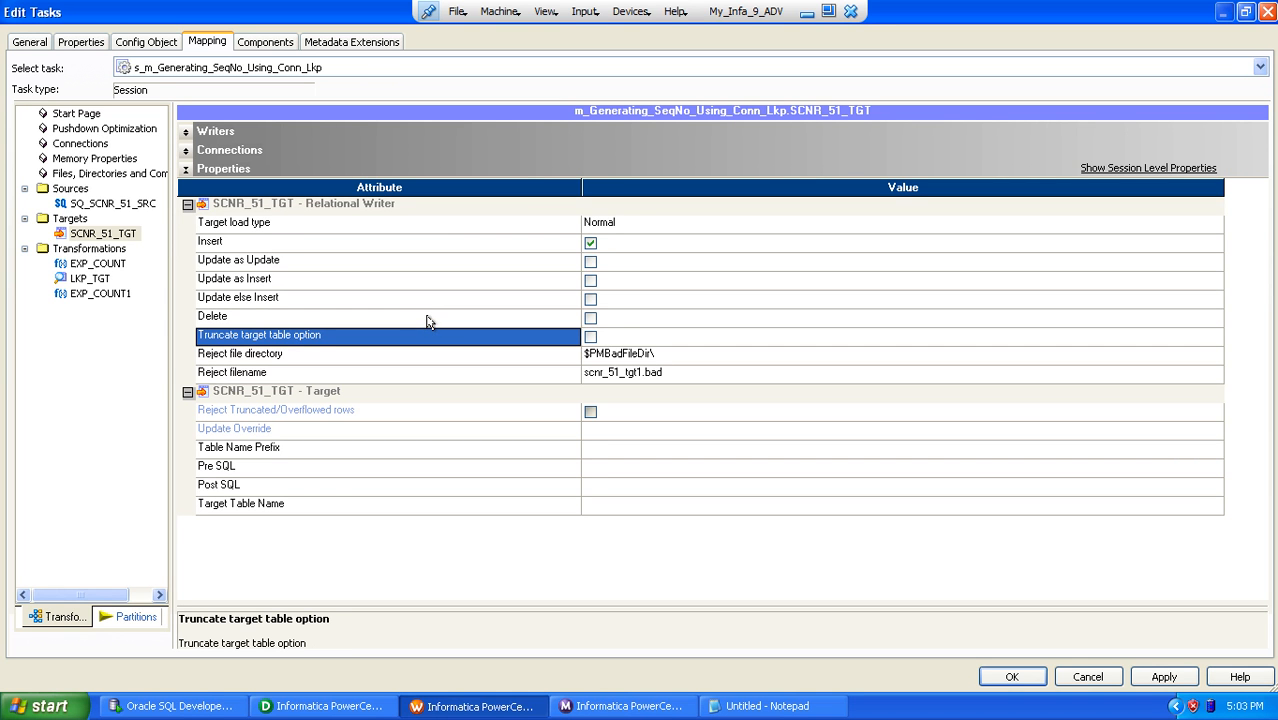
# Step: Set the LKP_TGT lookup's relational connection to ABY_STAR_RPD_SNTNDR and accept the session settings
pyautogui.click(89, 279)
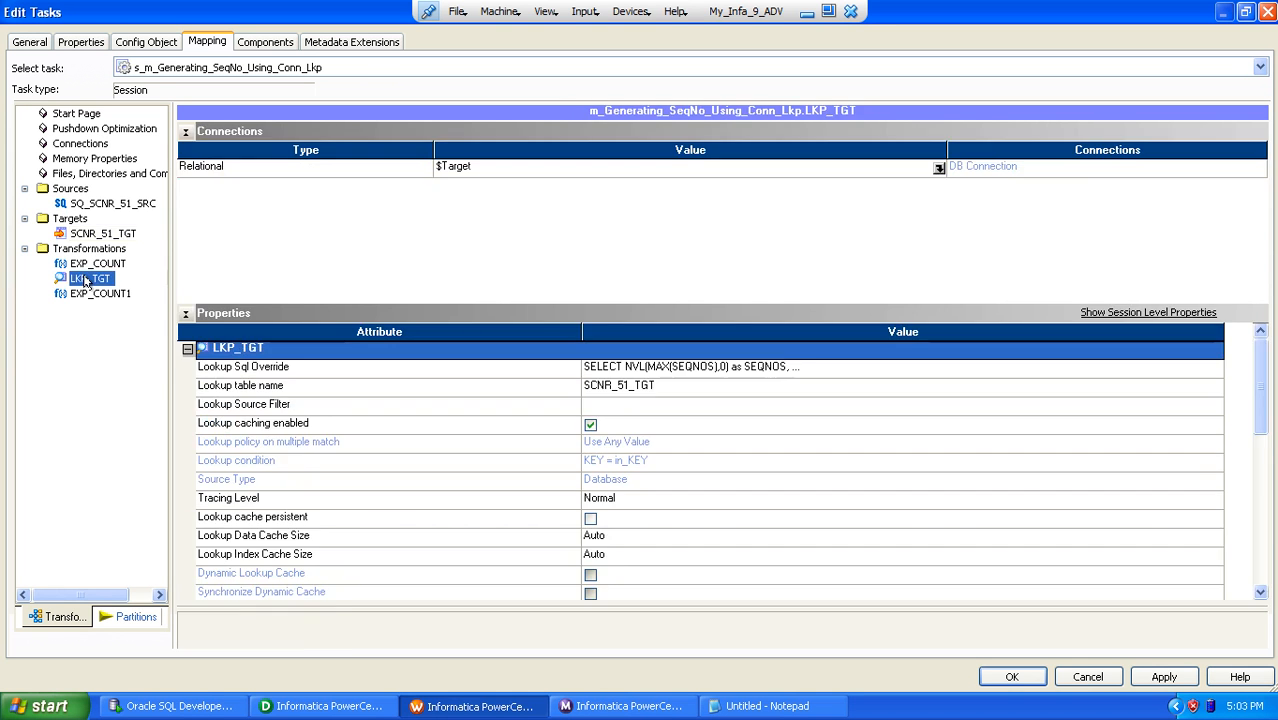
pyautogui.click(938, 169)
pyautogui.click(534, 245)
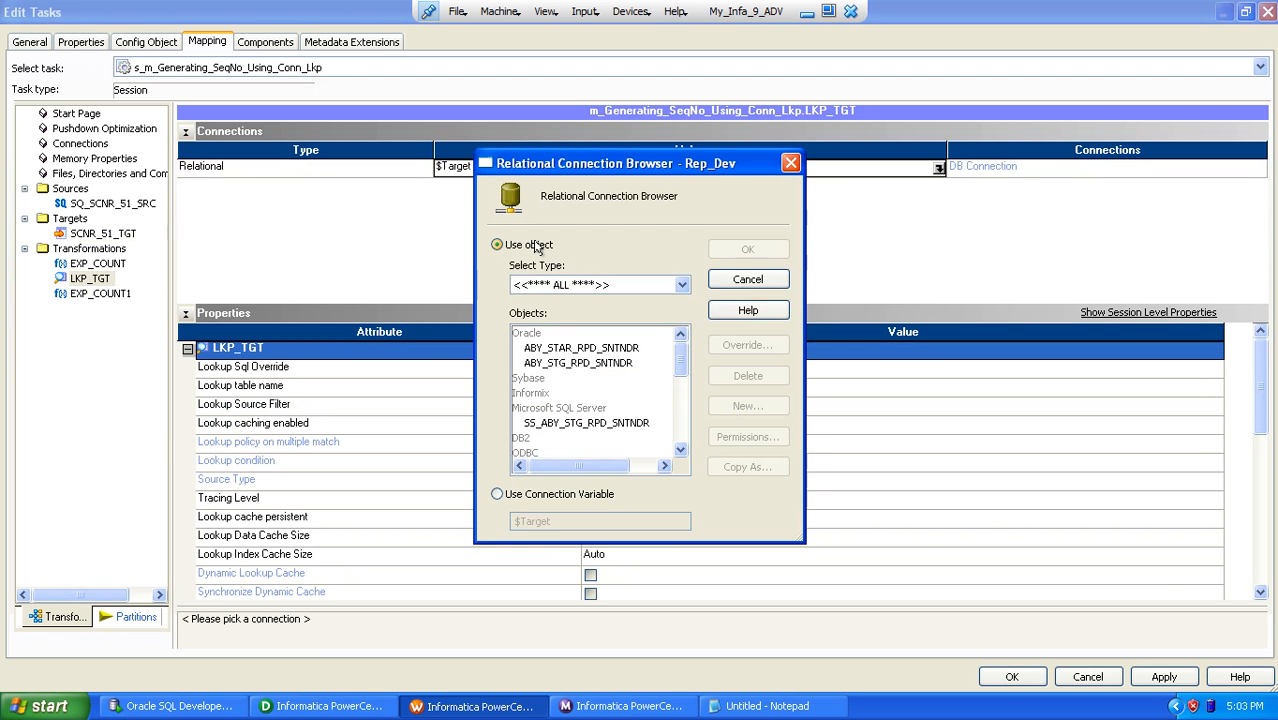
pyautogui.doubleClick(585, 352)
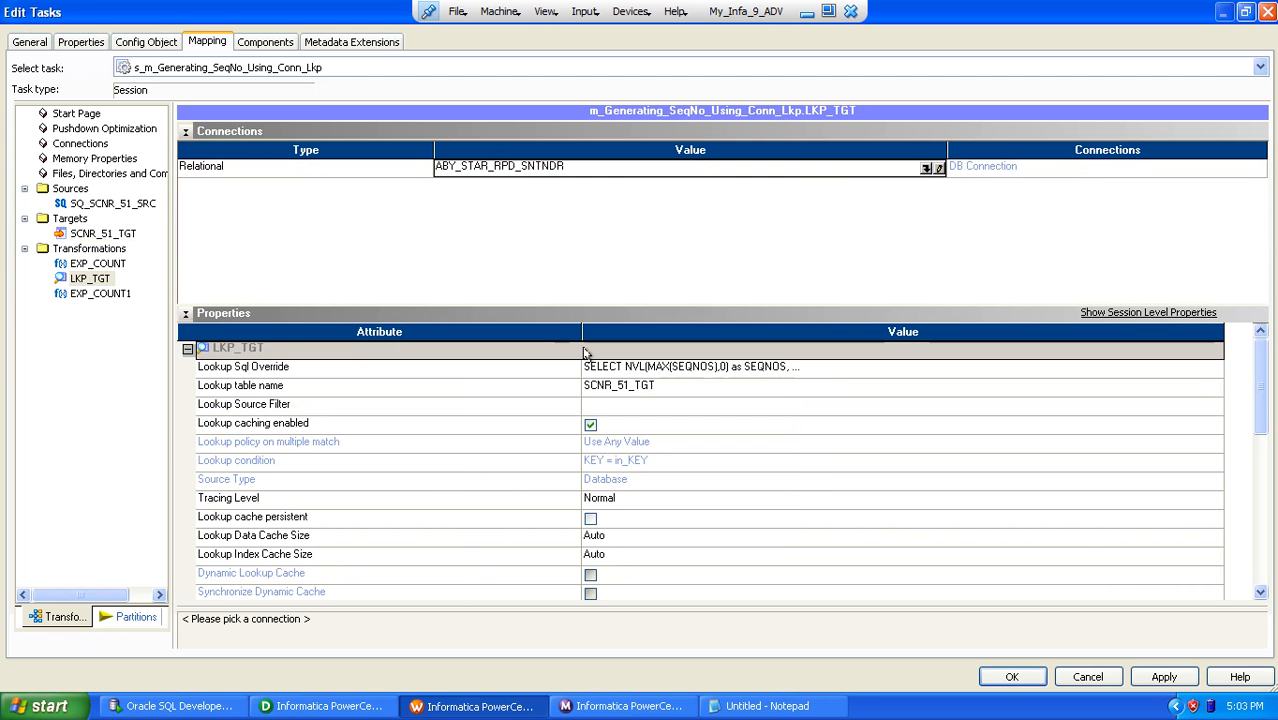
pyautogui.click(1012, 677)
# Step: Save the workflow wf_s_m_Generating_SeqNo_Using_Conn_Lkp and start it
pyautogui.click(713, 460)
pyautogui.hotkey('ctrl', 's')
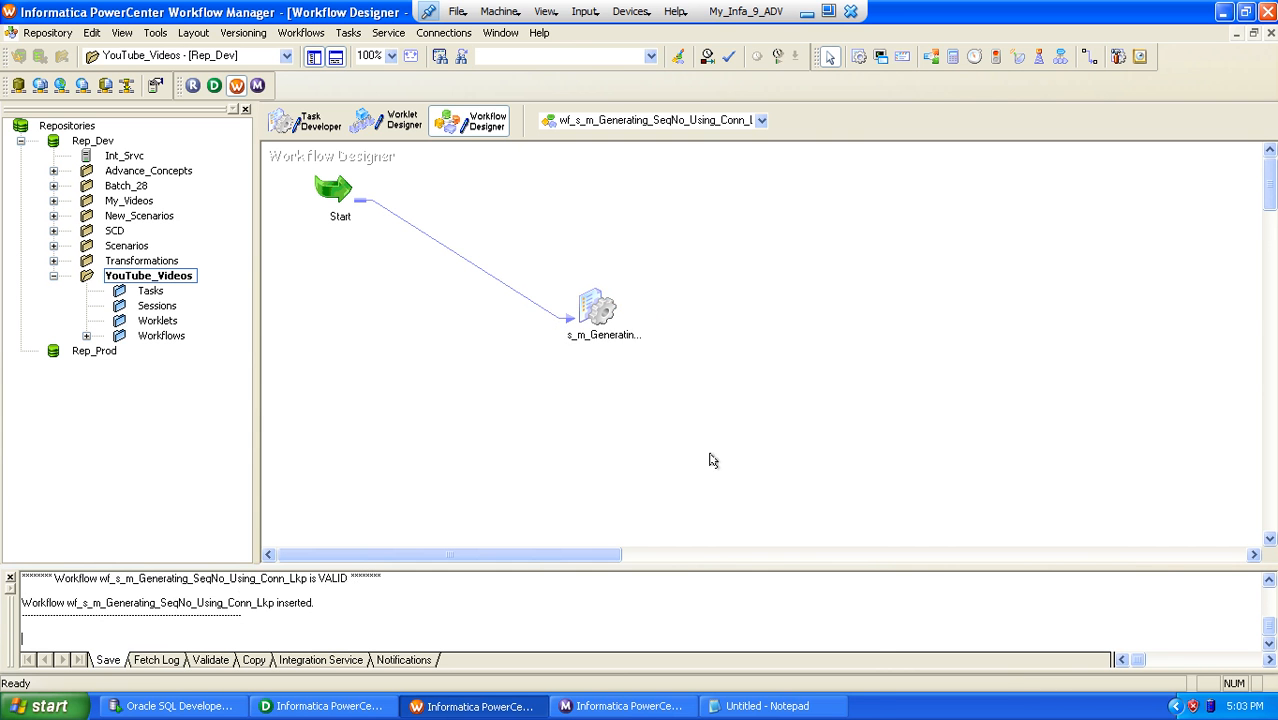
pyautogui.rightClick(688, 283)
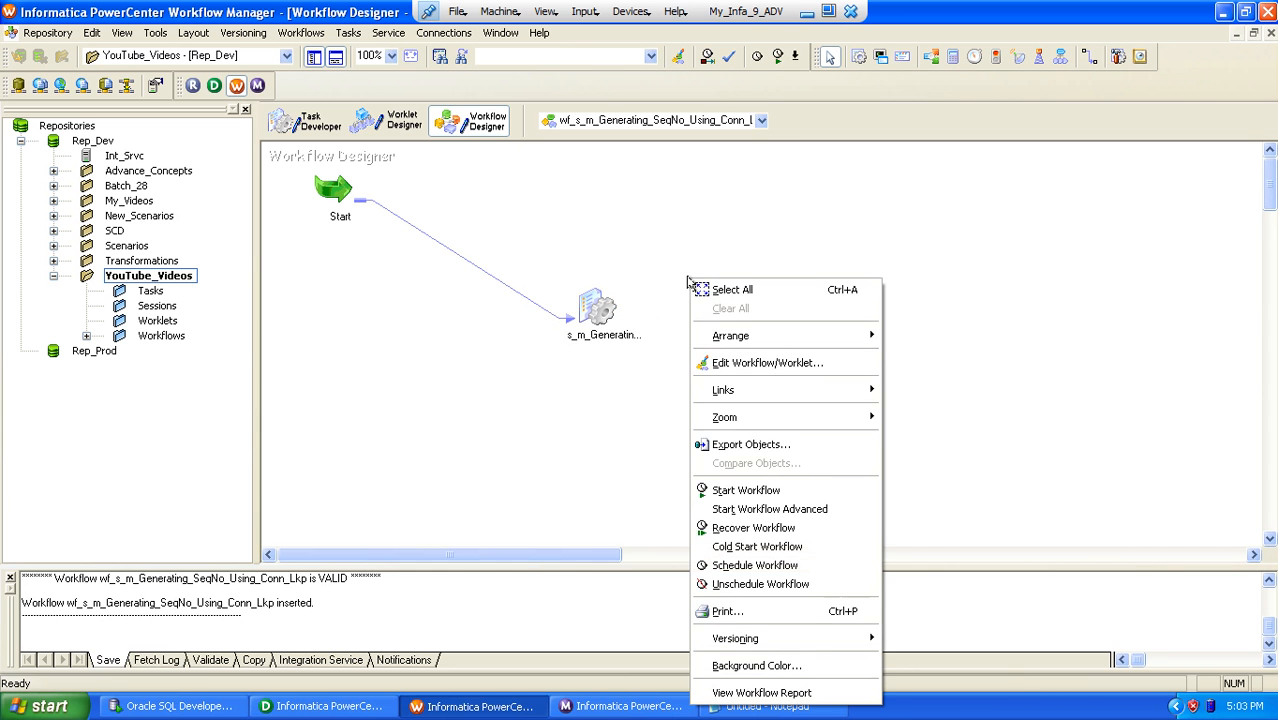
pyautogui.click(738, 490)
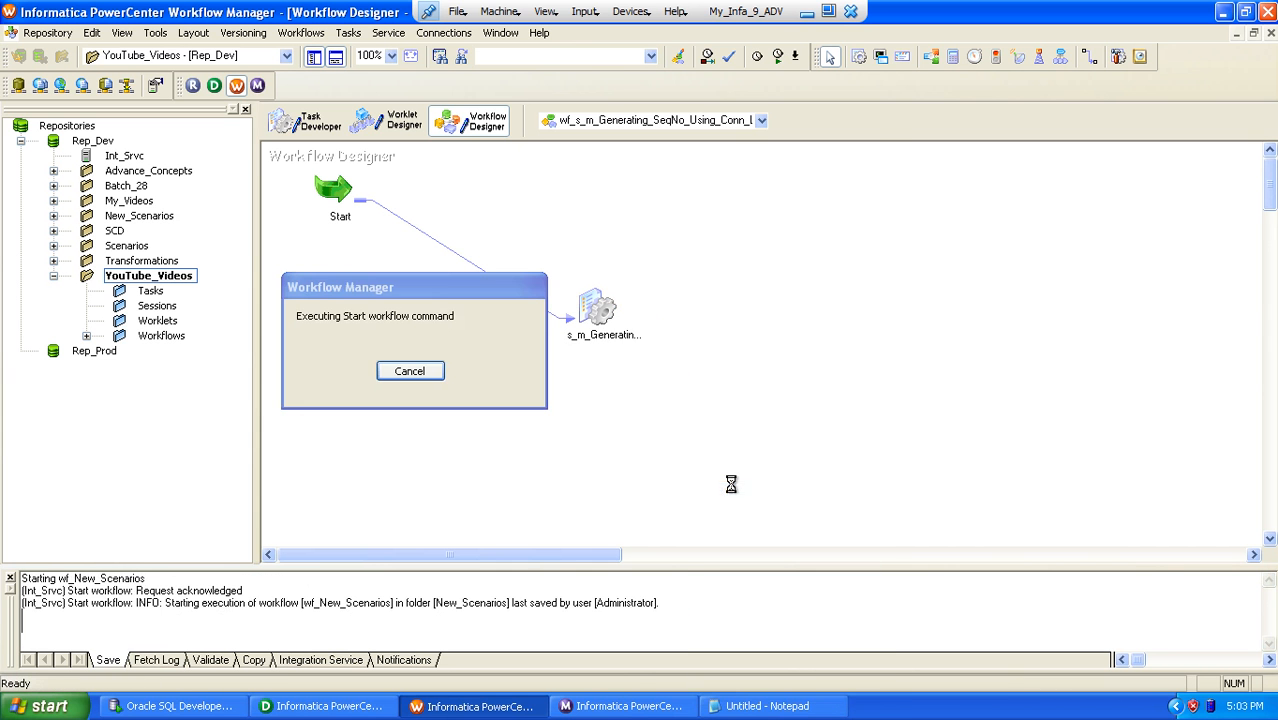
# Step: Switch to Workflow Monitor, request the run properties of s_m_Generating_SeqNo_Using_Conn_Lkp and hide the output window
pyautogui.click(618, 705)
pyautogui.click(375, 252)
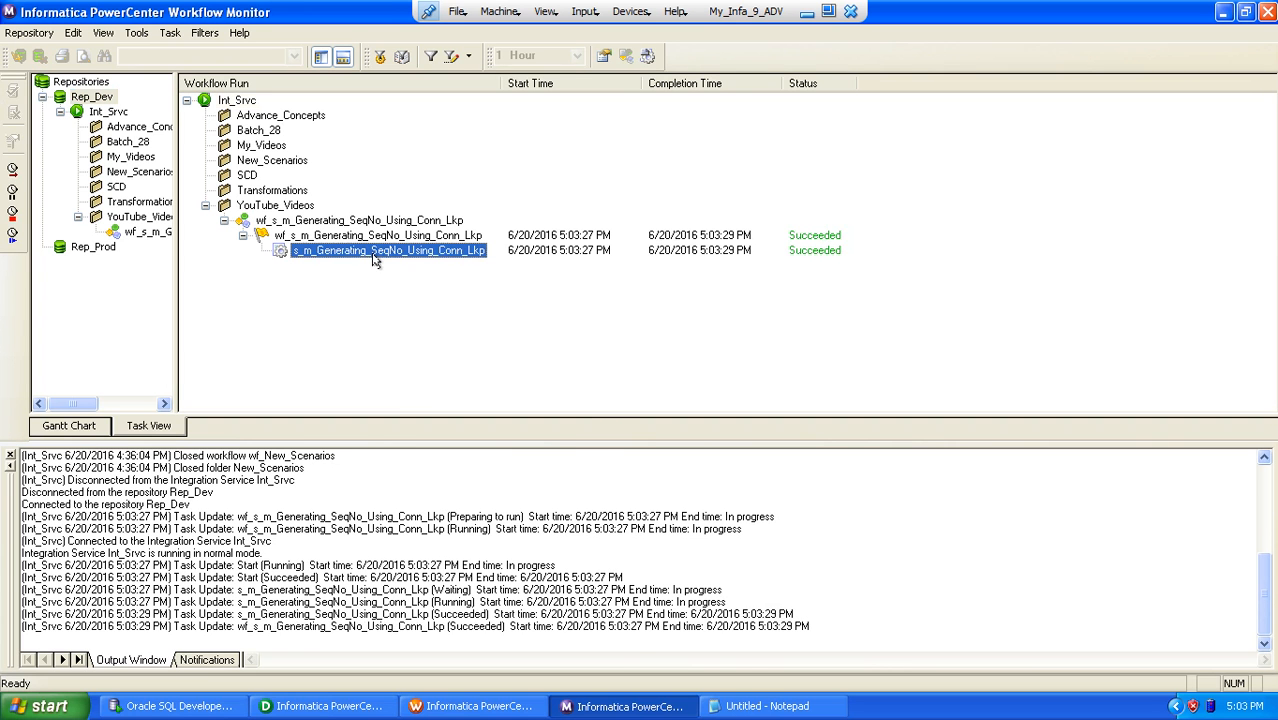
pyautogui.rightClick(375, 260)
pyautogui.click(410, 457)
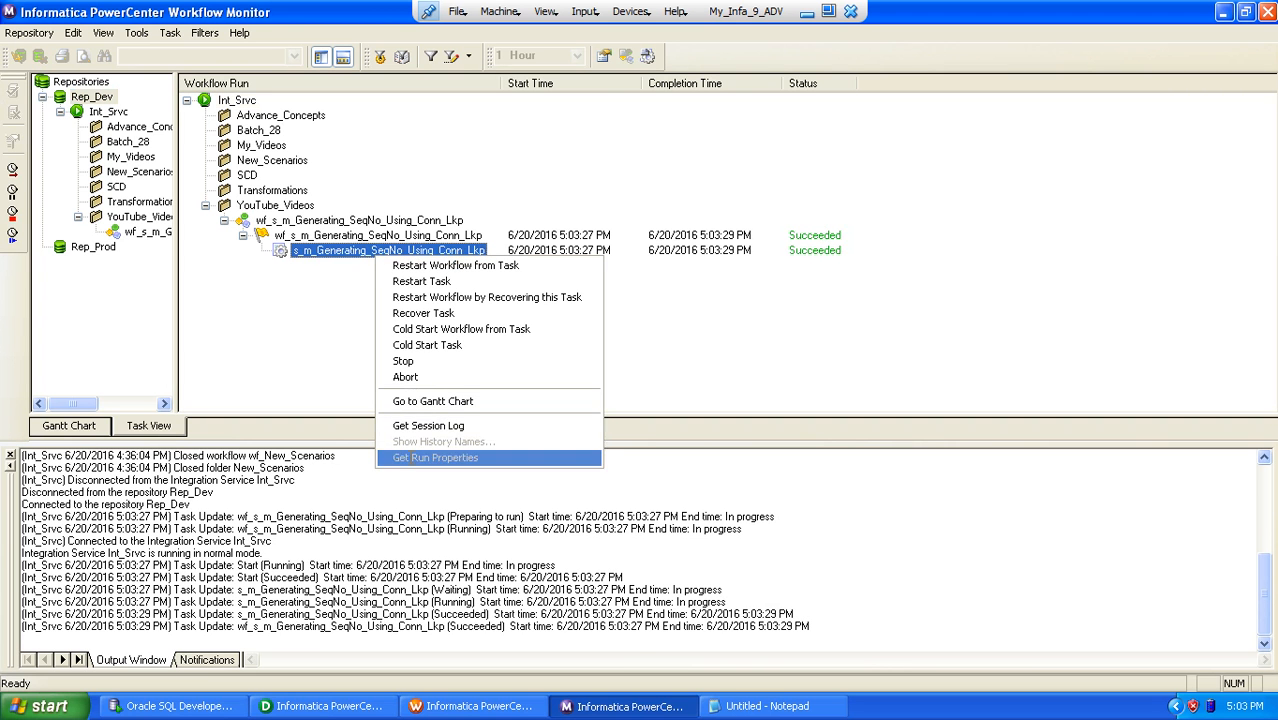
pyautogui.rightClick(12, 80)
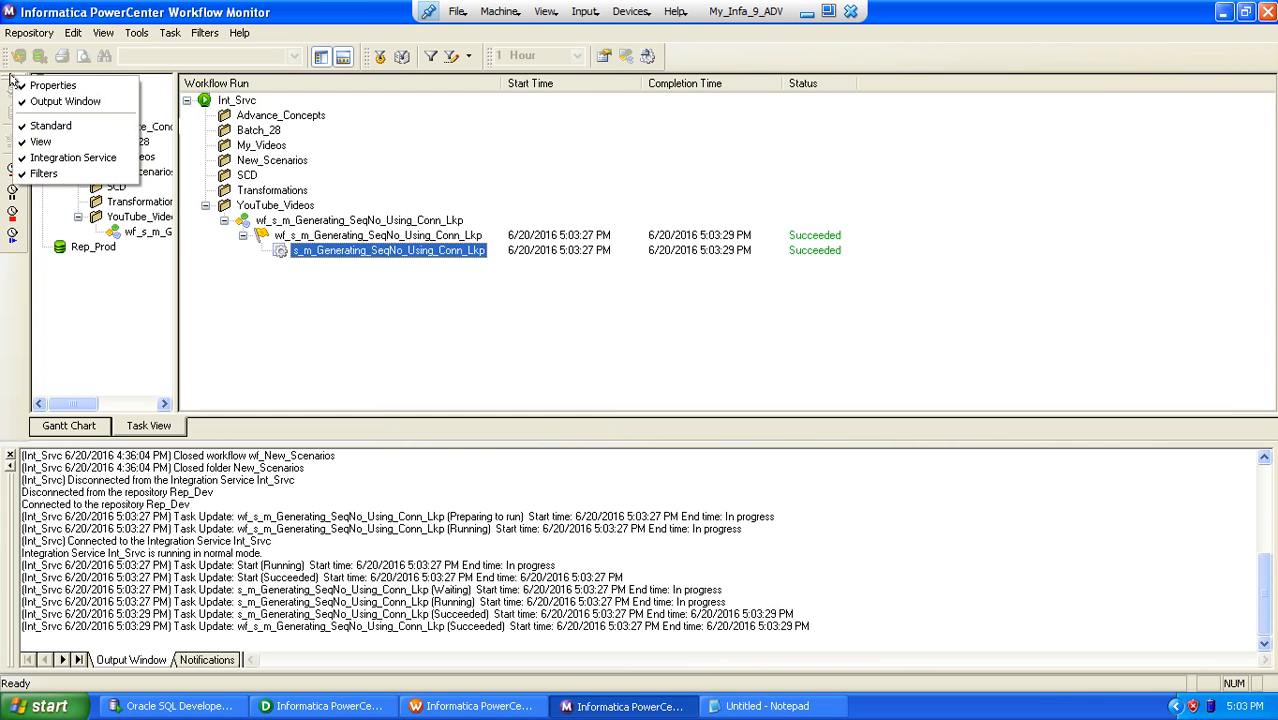
pyautogui.click(60, 100)
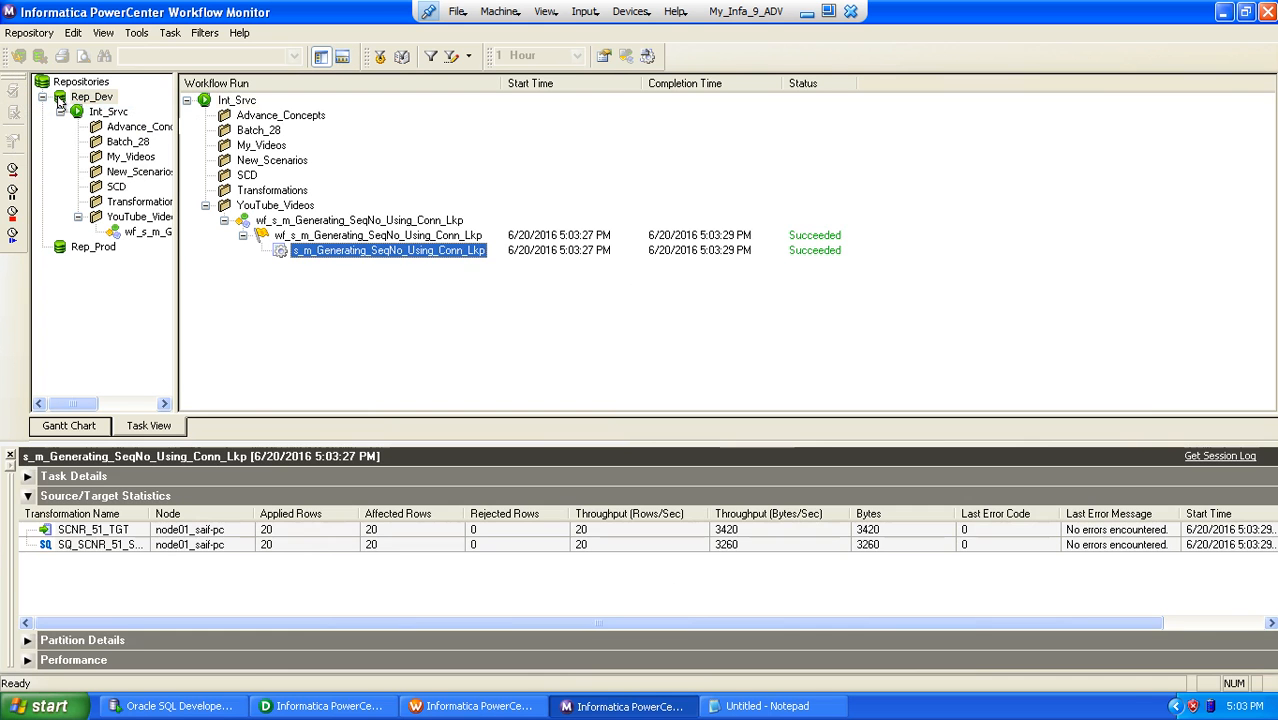
# Step: Widen the Transformation Name column and check the source and target row statistics of the session run
pyautogui.click(150, 530)
pyautogui.moveTo(253, 514)
pyautogui.mouseDown()
pyautogui.moveTo(238, 514)
pyautogui.moveTo(251, 514)
pyautogui.mouseUp()
pyautogui.click(157, 544)
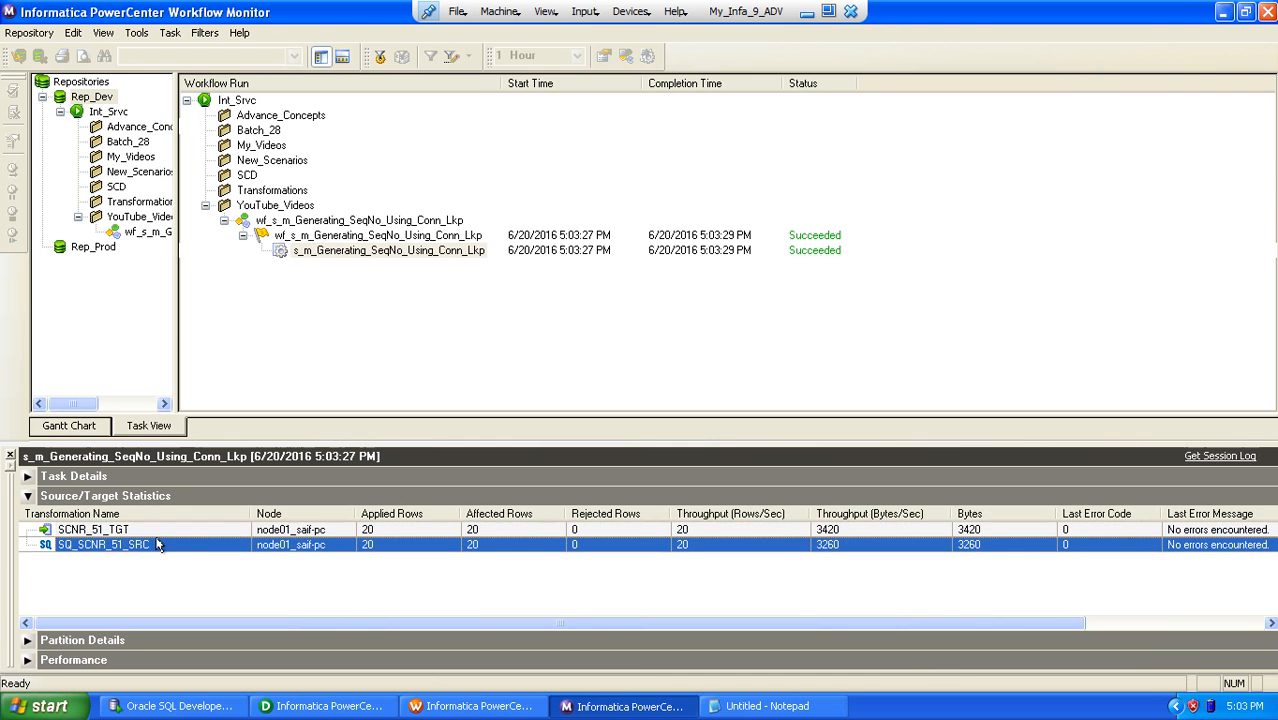
pyautogui.click(146, 530)
# Step: Switch to Oracle SQL Developer and run SELECT * FROM SCNR_51_TGT to check the loaded rows
pyautogui.click(185, 706)
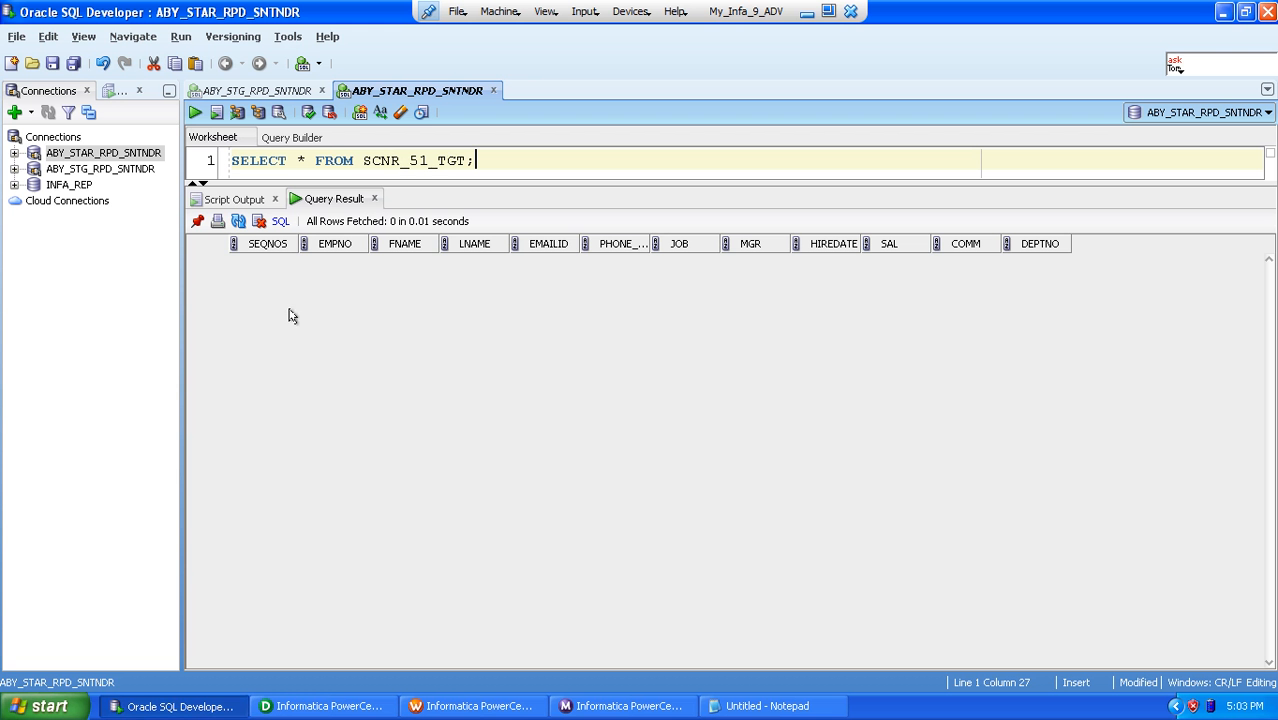
pyautogui.click(194, 114)
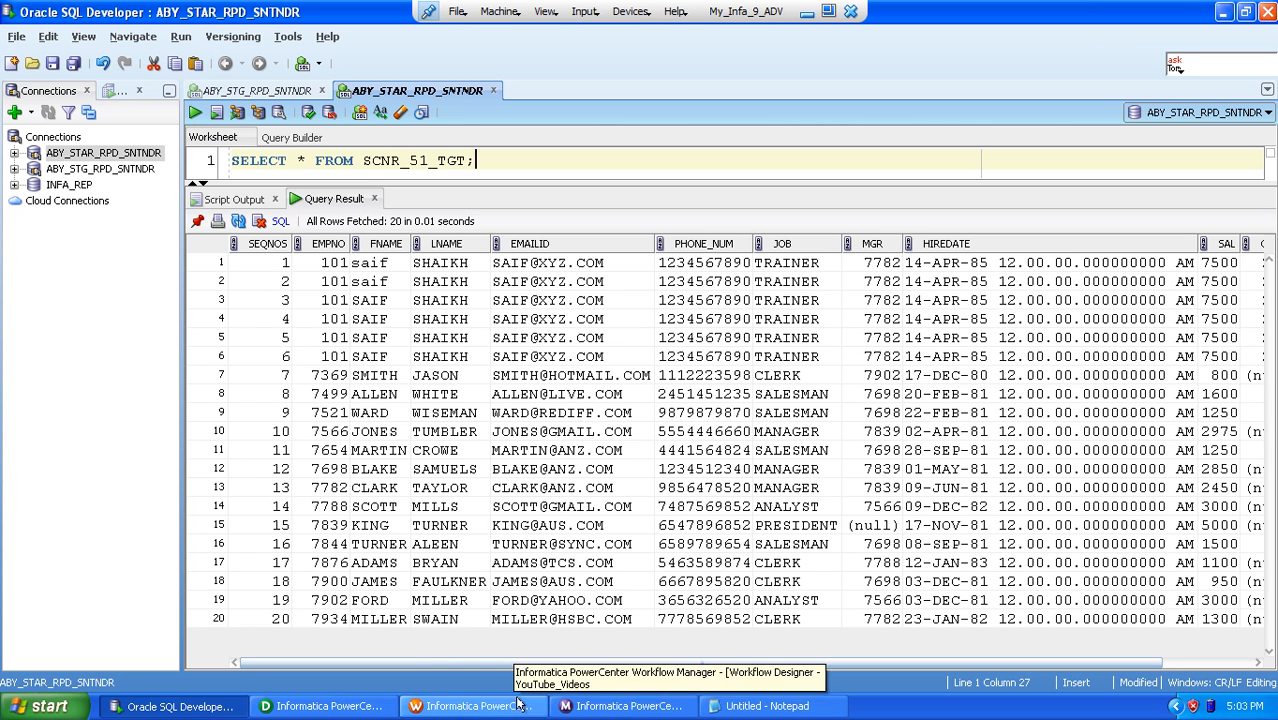
# Step: Switch to Workflow Monitor, rerun the session s_m_Generating_SeqNo_Using_Conn_Lkp and check the new run's source and target statistics
pyautogui.click(584, 706)
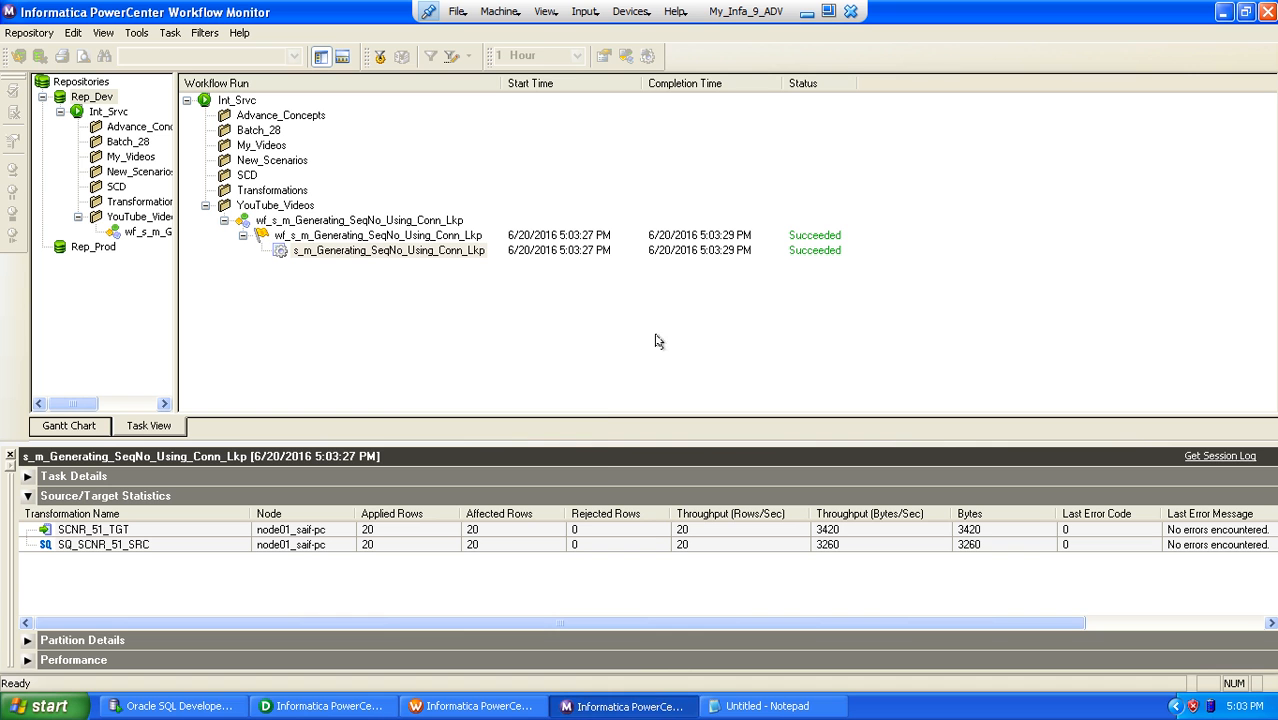
pyautogui.rightClick(375, 255)
pyautogui.click(420, 274)
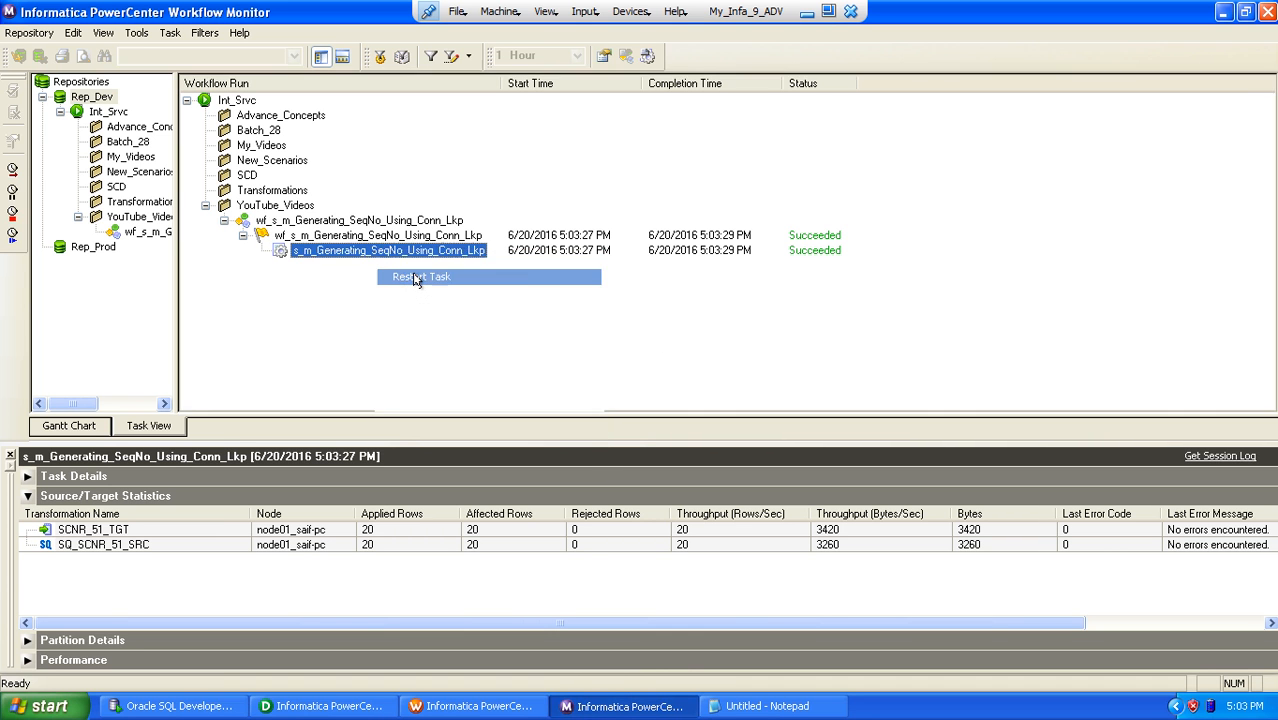
pyautogui.click(361, 251)
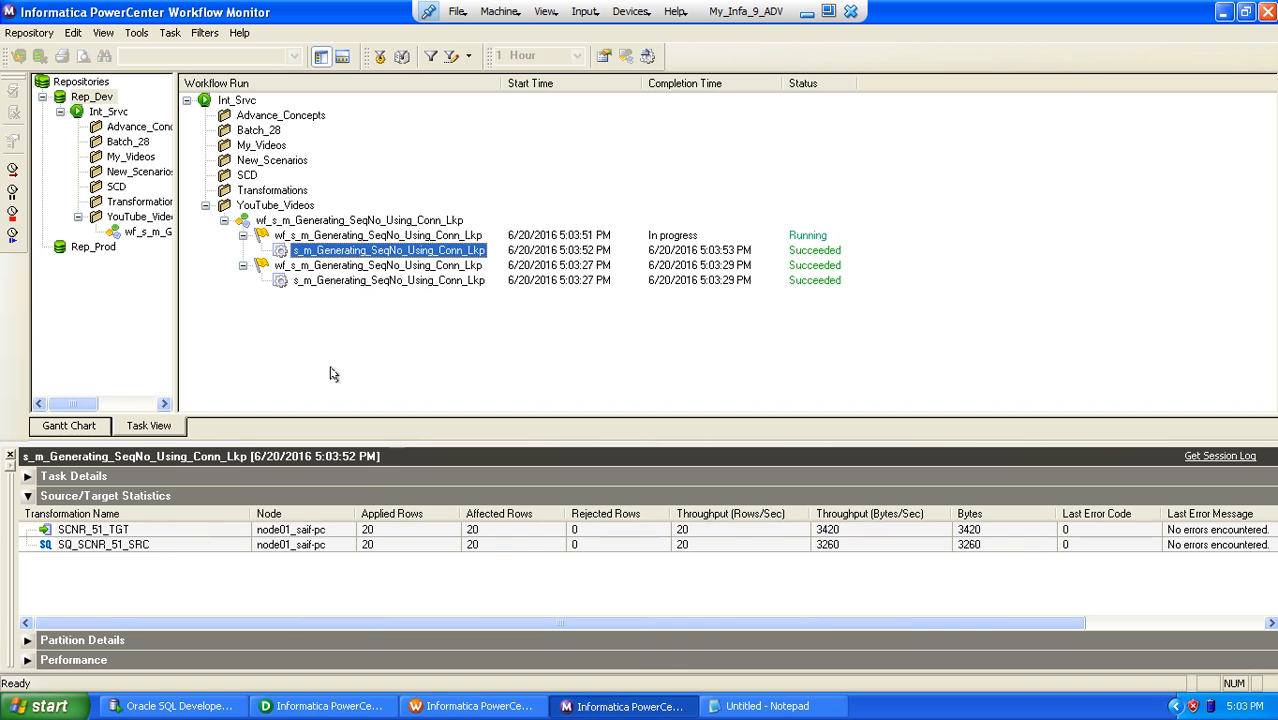
pyautogui.click(170, 548)
pyautogui.click(155, 530)
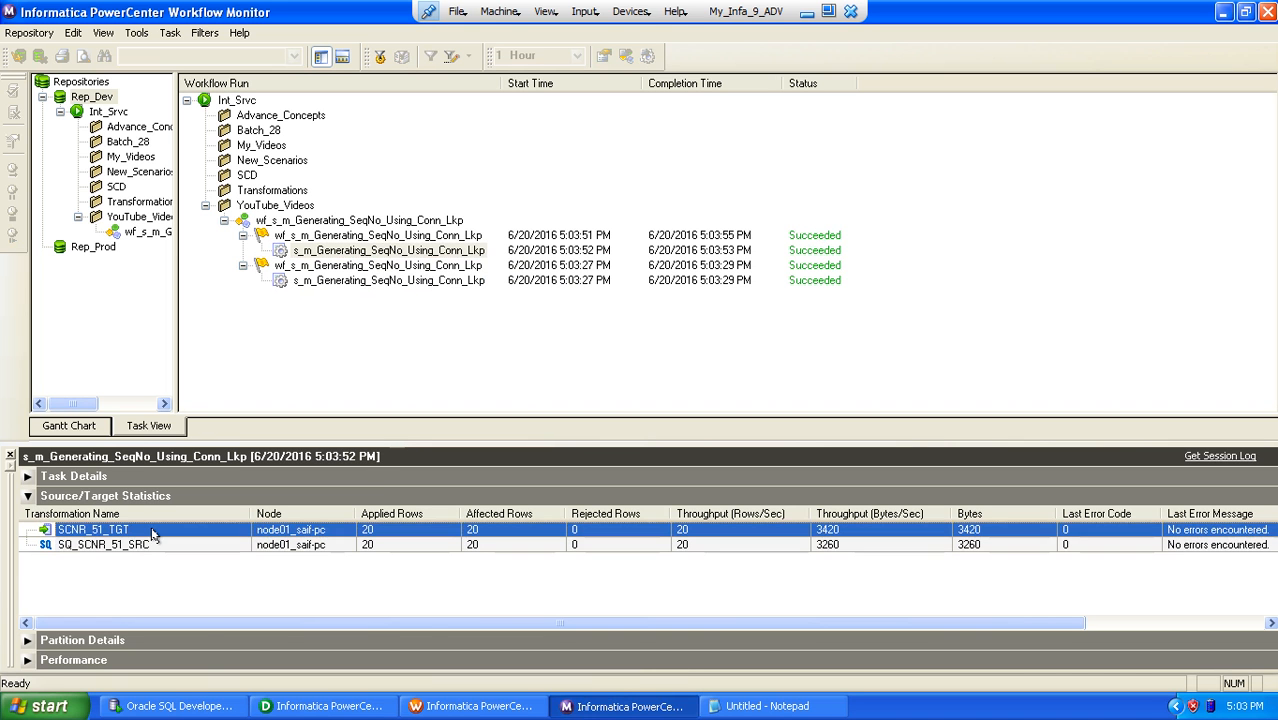
# Step: Switch to Oracle SQL Developer, rerun the SCNR_51_TGT query and select SEQNOS values 21 to 40 for inspection
pyautogui.click(190, 705)
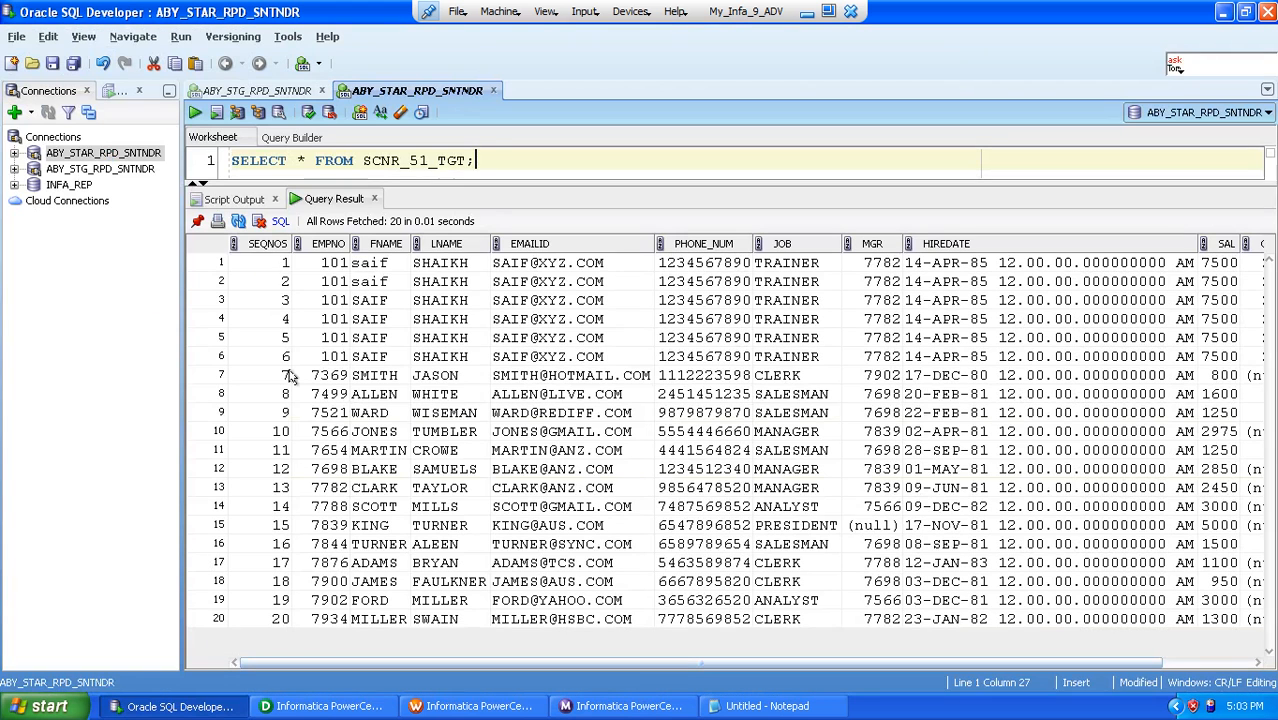
pyautogui.click(258, 263)
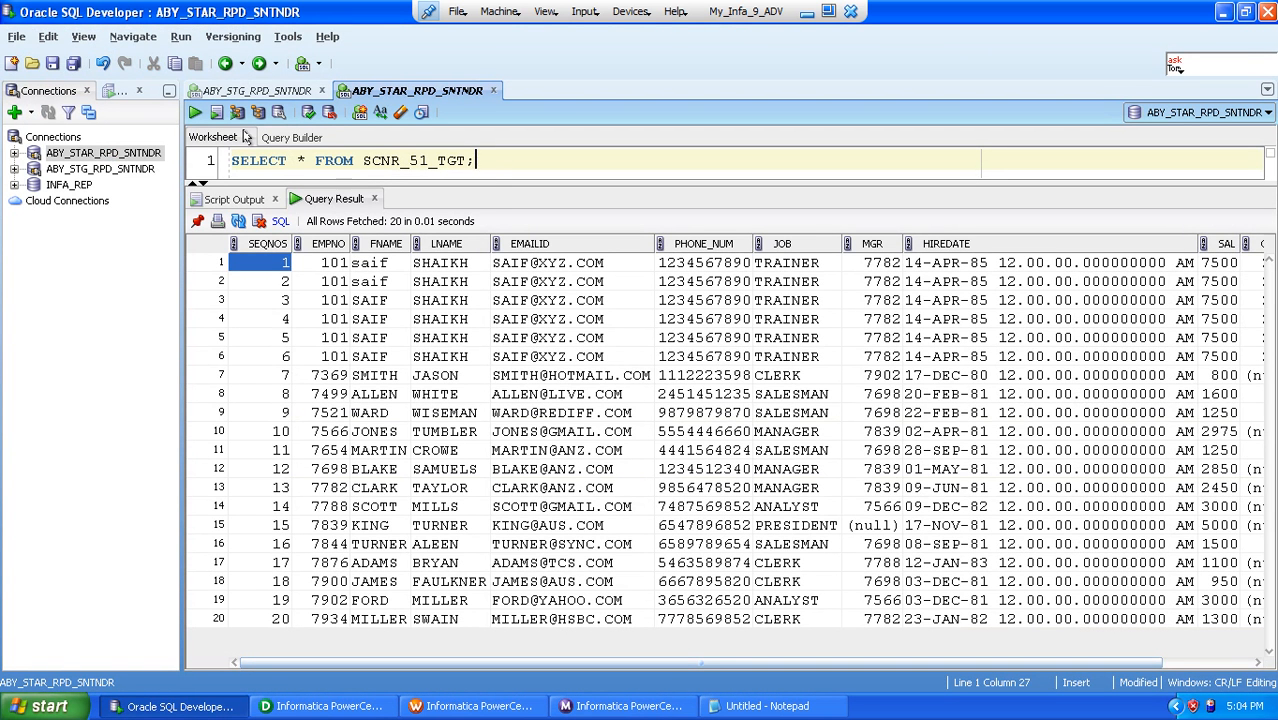
pyautogui.click(191, 114)
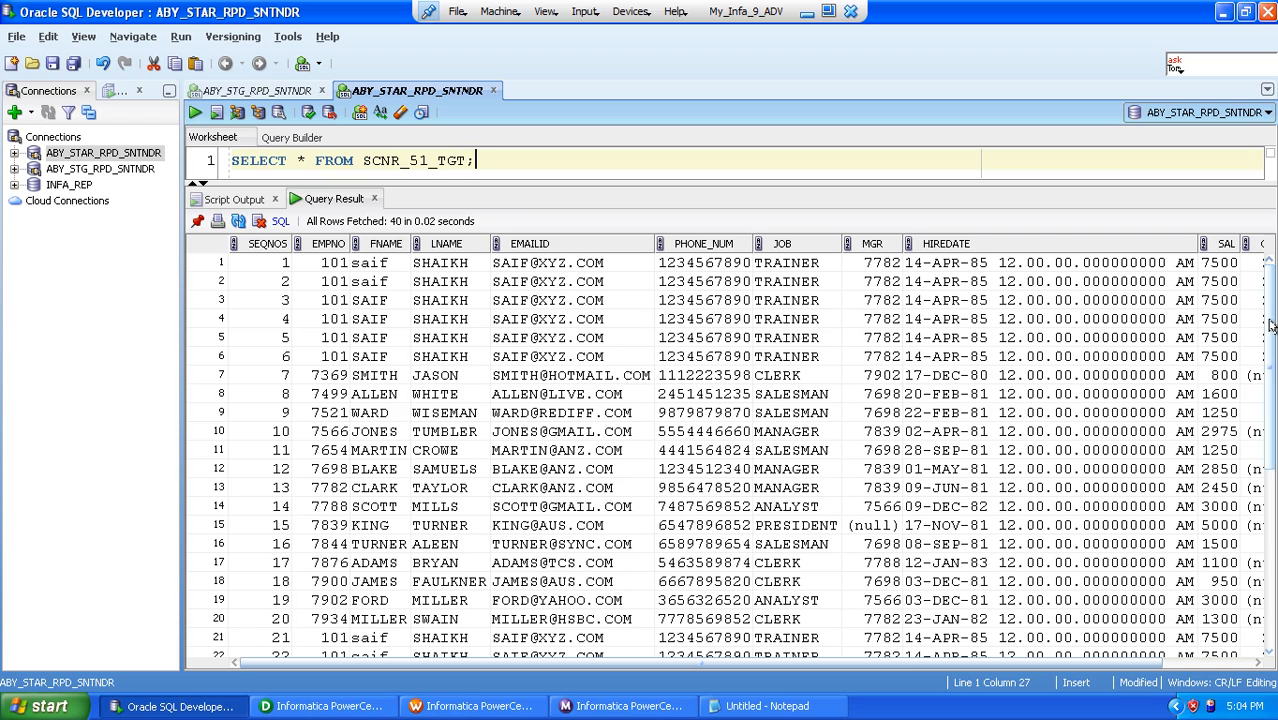
pyautogui.moveTo(1270, 325); pyautogui.dragTo(1270, 482)
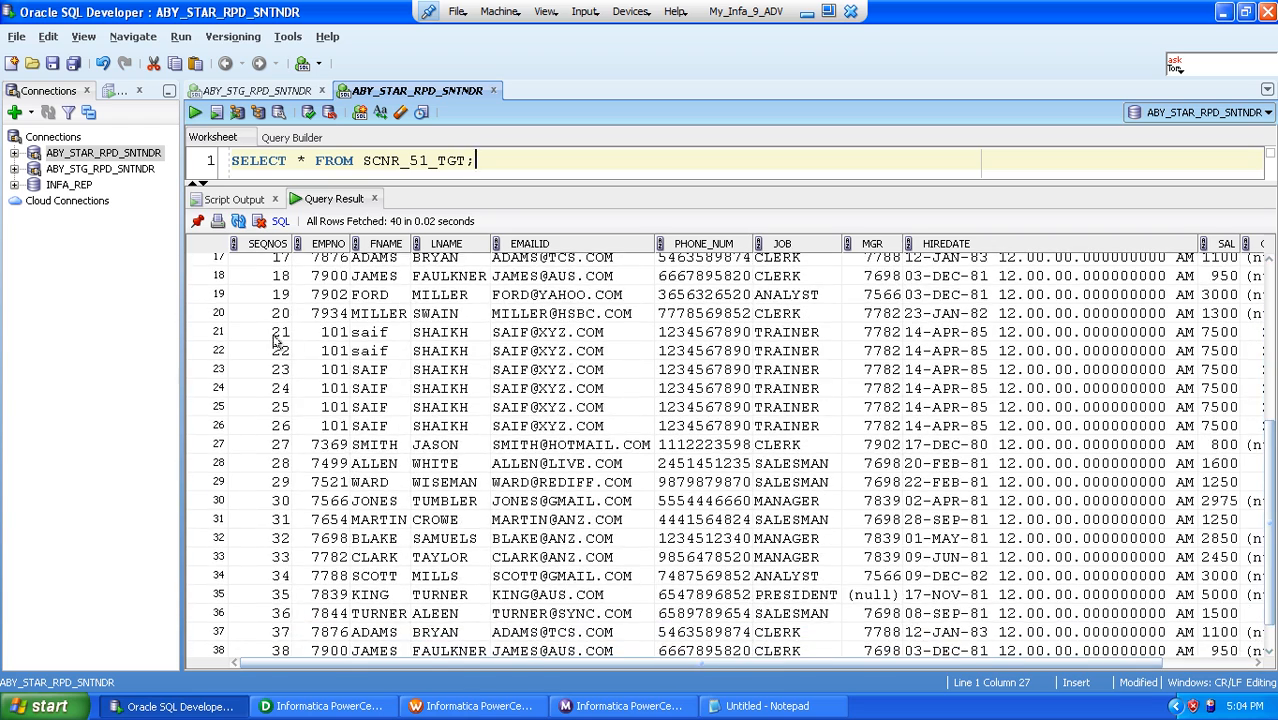
pyautogui.click(272, 339)
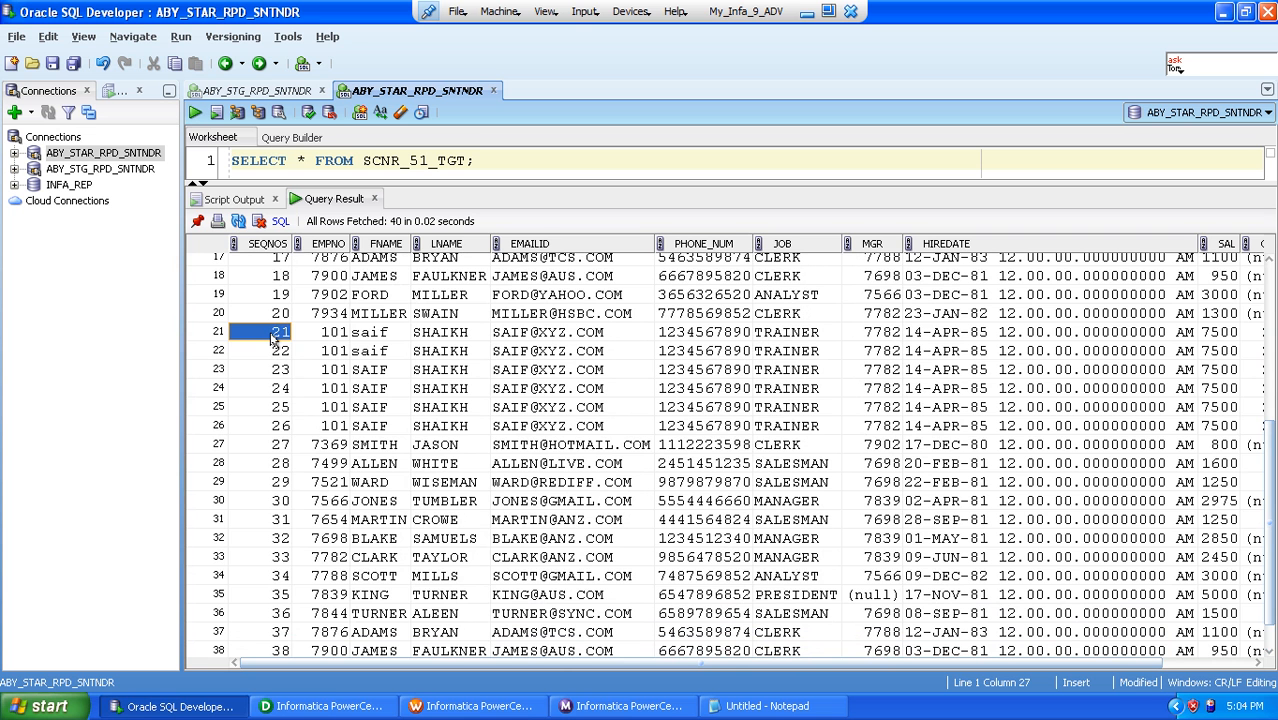
pyautogui.hotkey('shift', 'Down')
pyautogui.hotkey('shift', 'Down')
pyautogui.hotkey('shift', 'Down')
pyautogui.hotkey('shift', 'Down')
pyautogui.hotkey('shift', 'Down')
pyautogui.hotkey('shift', 'Down')
pyautogui.hotkey('shift', 'Down')
pyautogui.hotkey('shift', 'Down')
pyautogui.hotkey('shift', 'Down')
pyautogui.hotkey('shift', 'Down')
pyautogui.hotkey('shift', 'Down')
pyautogui.hotkey('shift', 'Down')
pyautogui.hotkey('shift', 'Down')
pyautogui.hotkey('shift', 'Down')
pyautogui.hotkey('shift', 'Down')
pyautogui.hotkey('shift', 'Down')
pyautogui.hotkey('shift', 'Down')
pyautogui.hotkey('shift', 'Down')
pyautogui.hotkey('shift', 'Down')
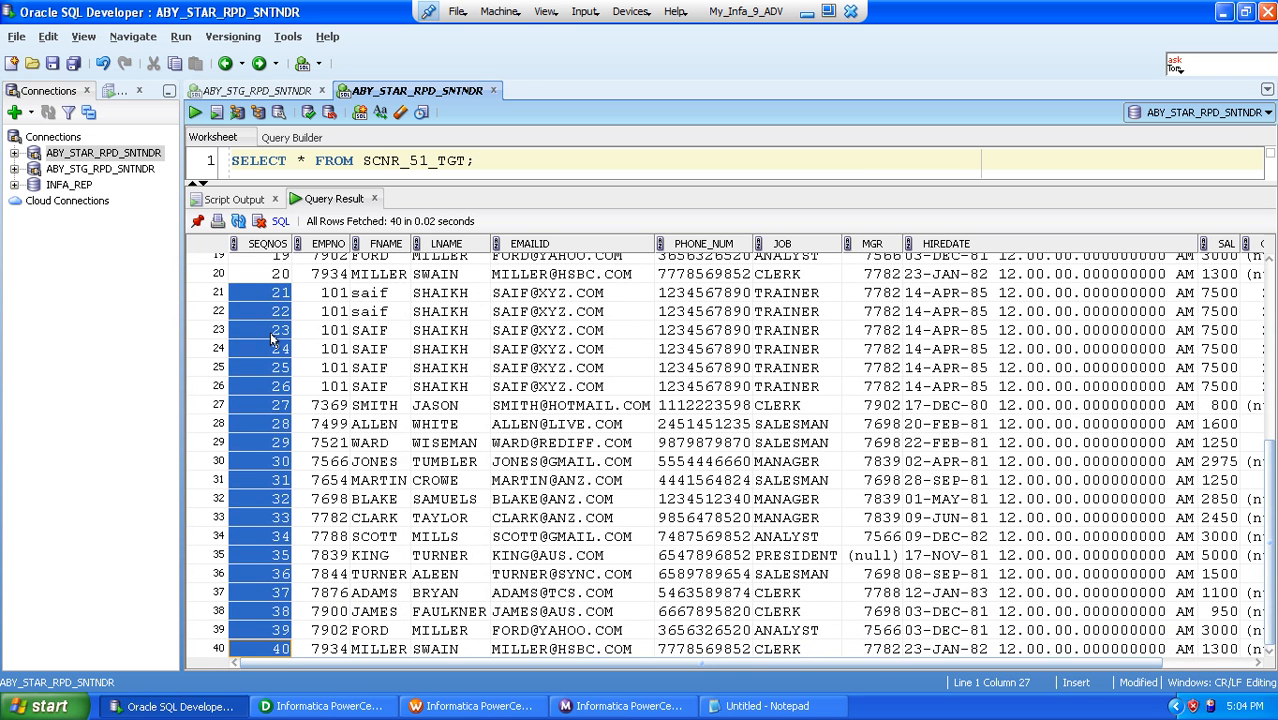
# Step: Switch to the Notepad notes and highlight "Connected Lookup Transformation?" in the heading
pyautogui.click(757, 706)
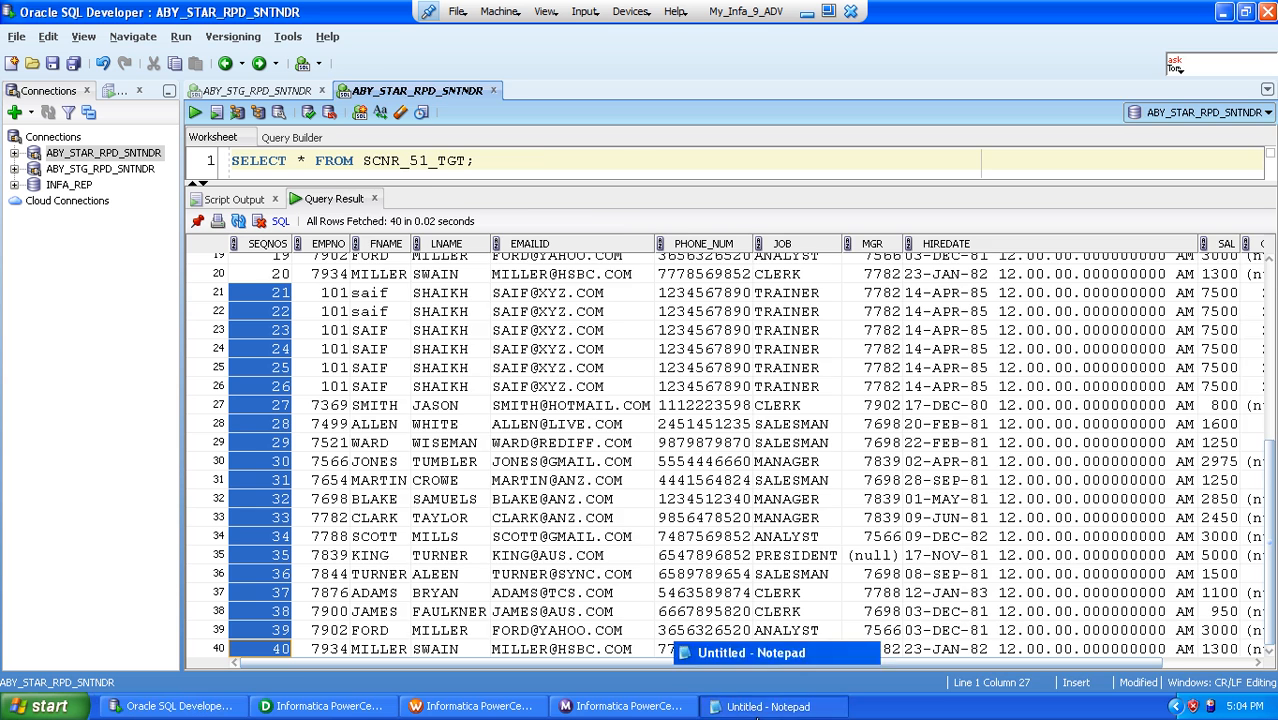
pyautogui.click(838, 105)
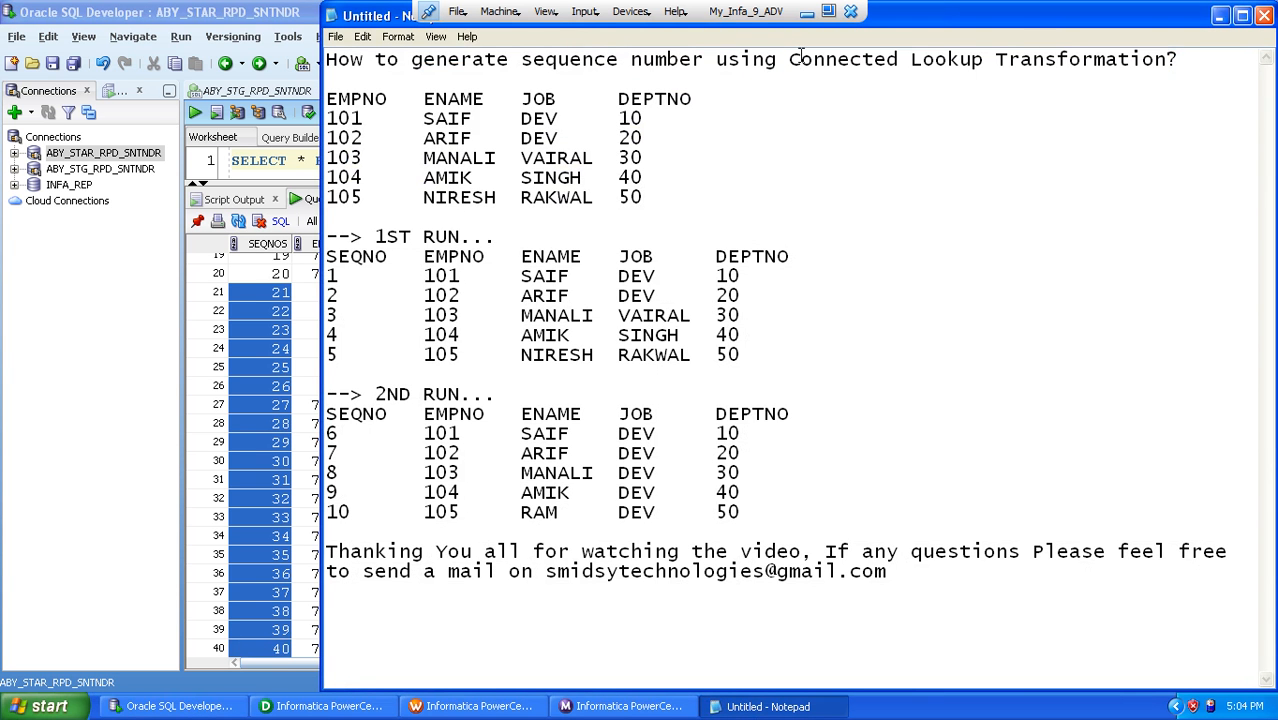
pyautogui.moveTo(790, 60); pyautogui.dragTo(1197, 67)
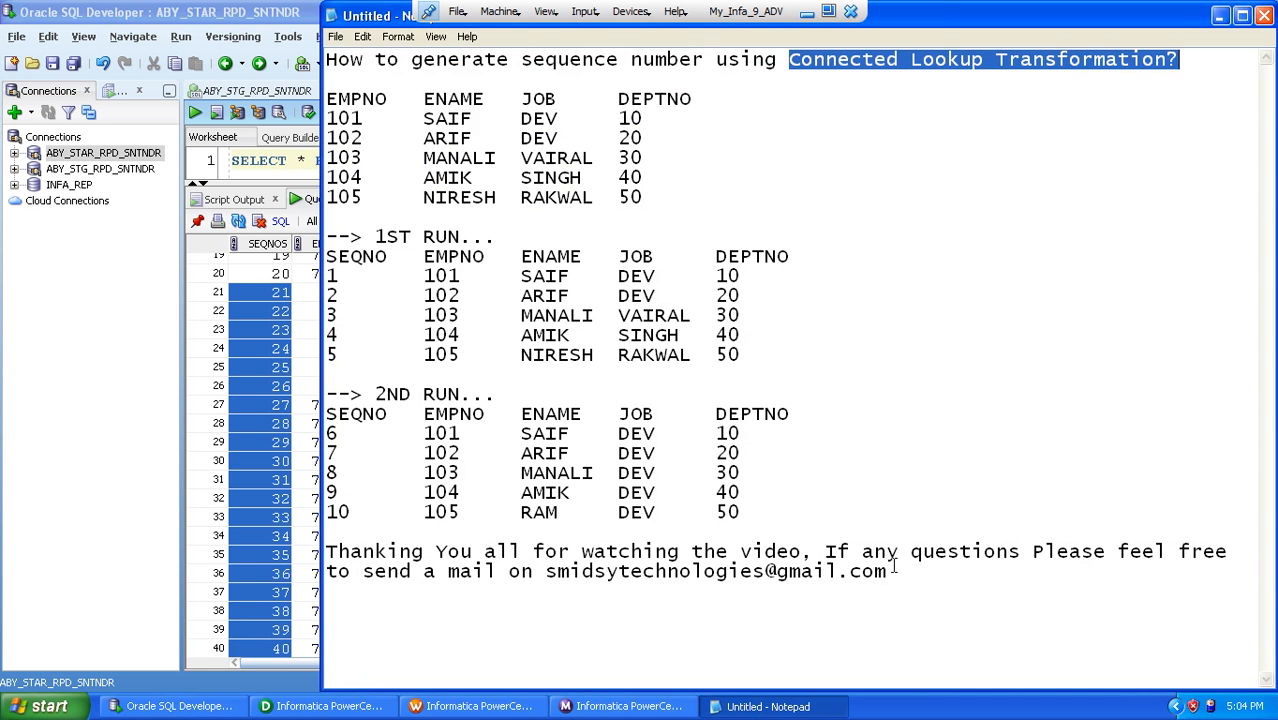
# Step: Highlight the contact e-mail address in the closing thank-you line of the notes, then clear the selection
pyautogui.moveTo(546, 572); pyautogui.dragTo(897, 567)
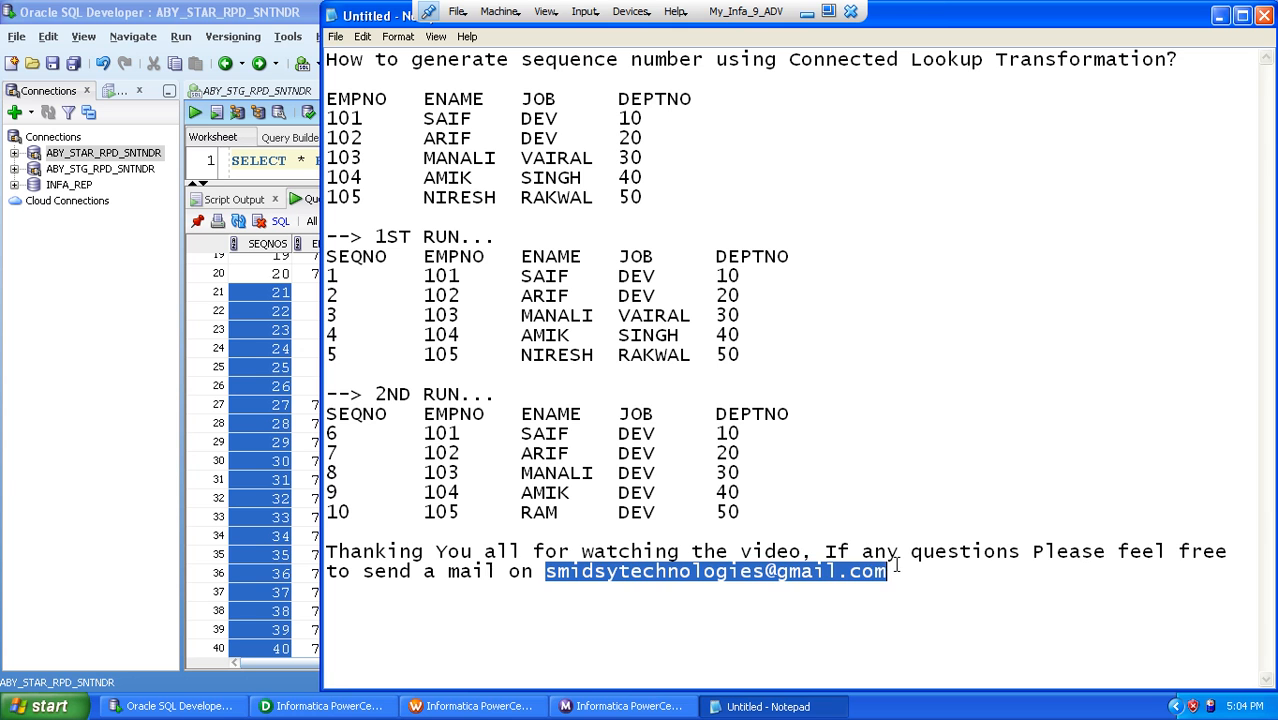
pyautogui.click(897, 568)
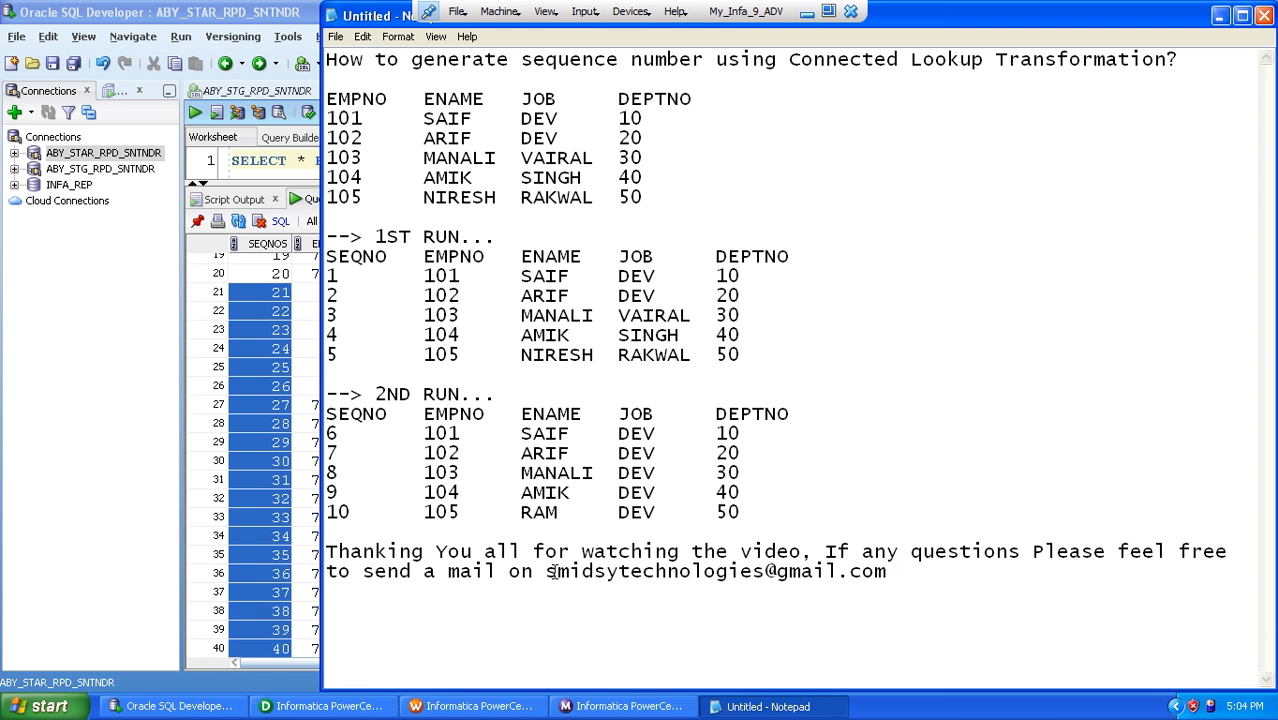
pyautogui.moveTo(546, 570); pyautogui.dragTo(912, 572)
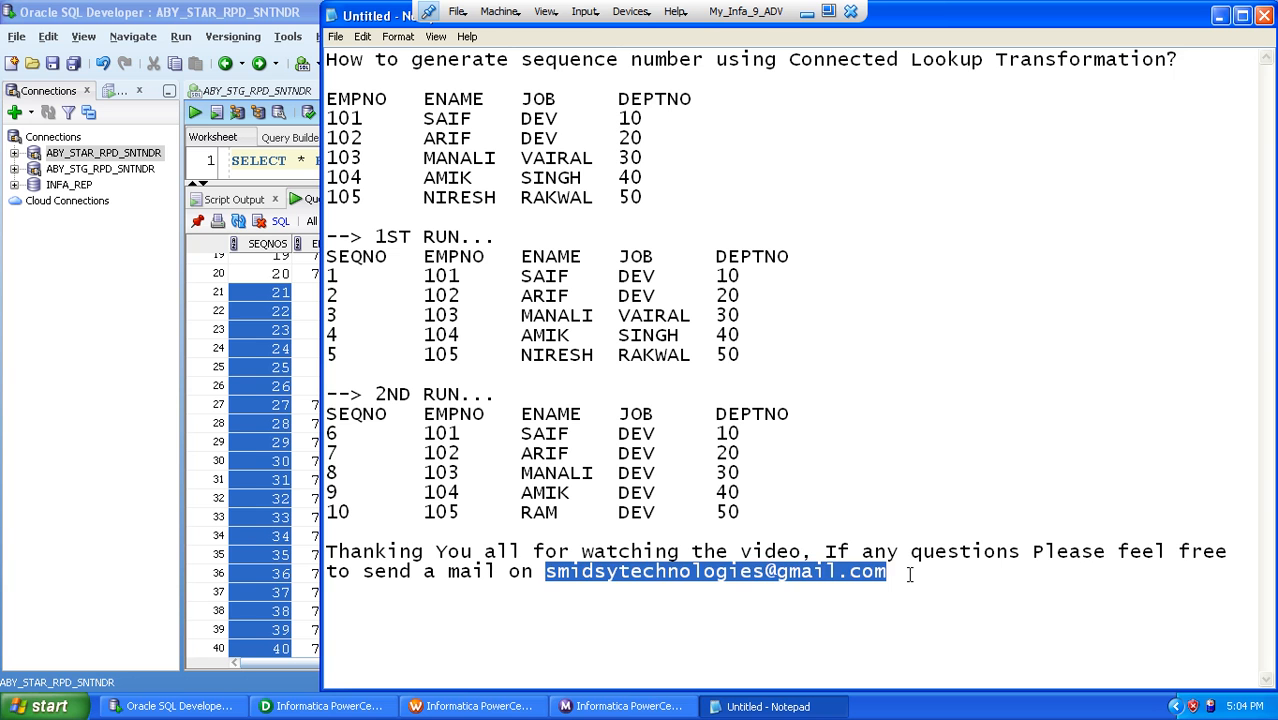
pyautogui.click(910, 573)
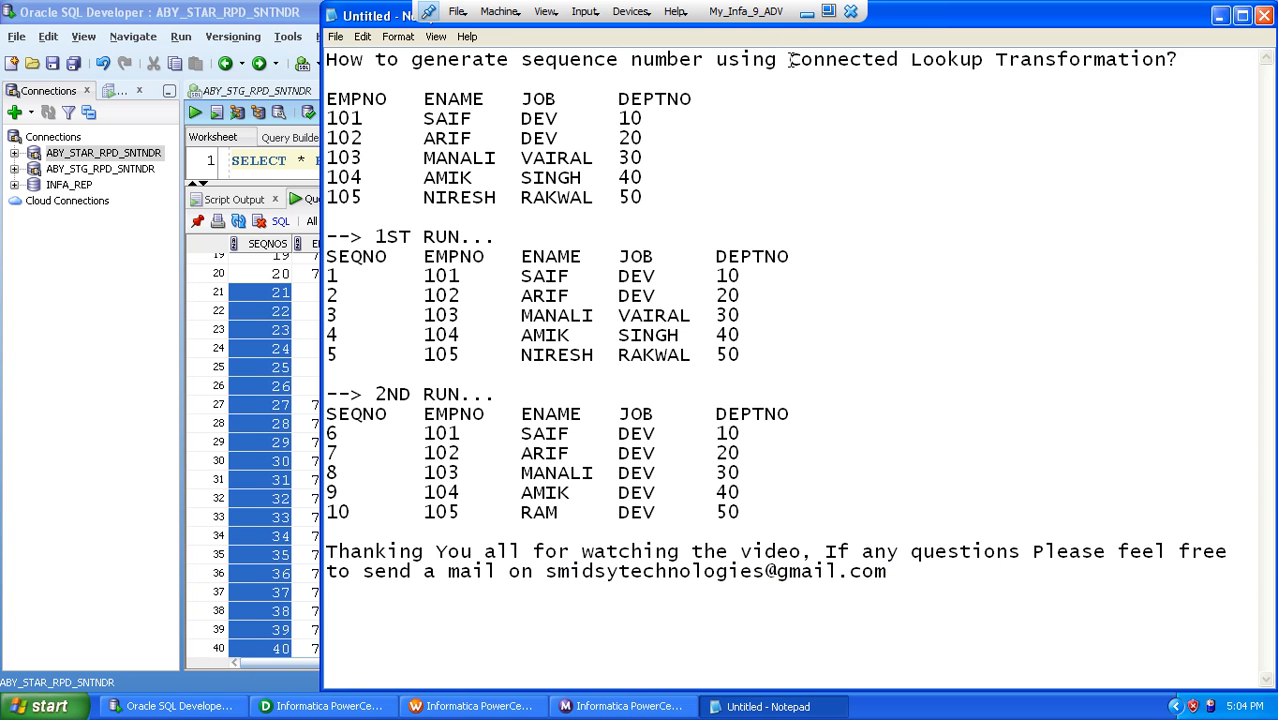
# Step: Highlight "Connected Lookup" in the notes heading and take the My_Infa_9_ADV virtual machine out of full-screen mode
pyautogui.moveTo(789, 59); pyautogui.dragTo(986, 60)
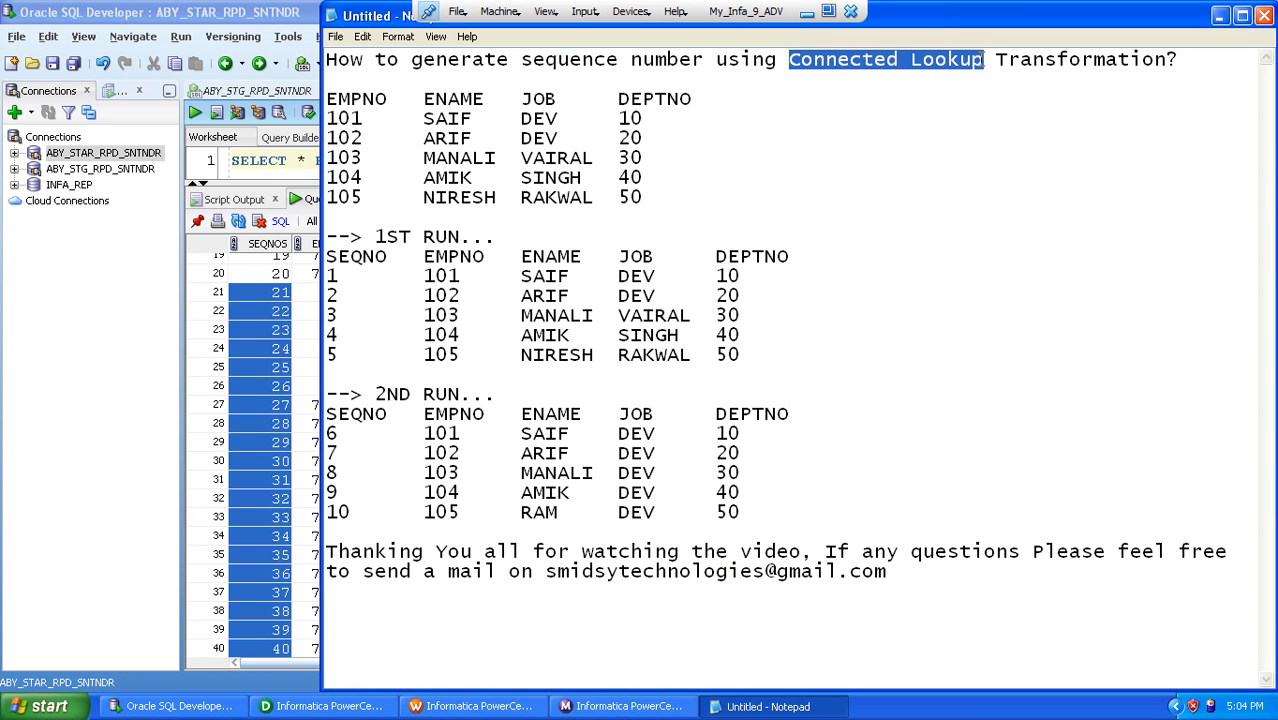
pyautogui.click(829, 11)
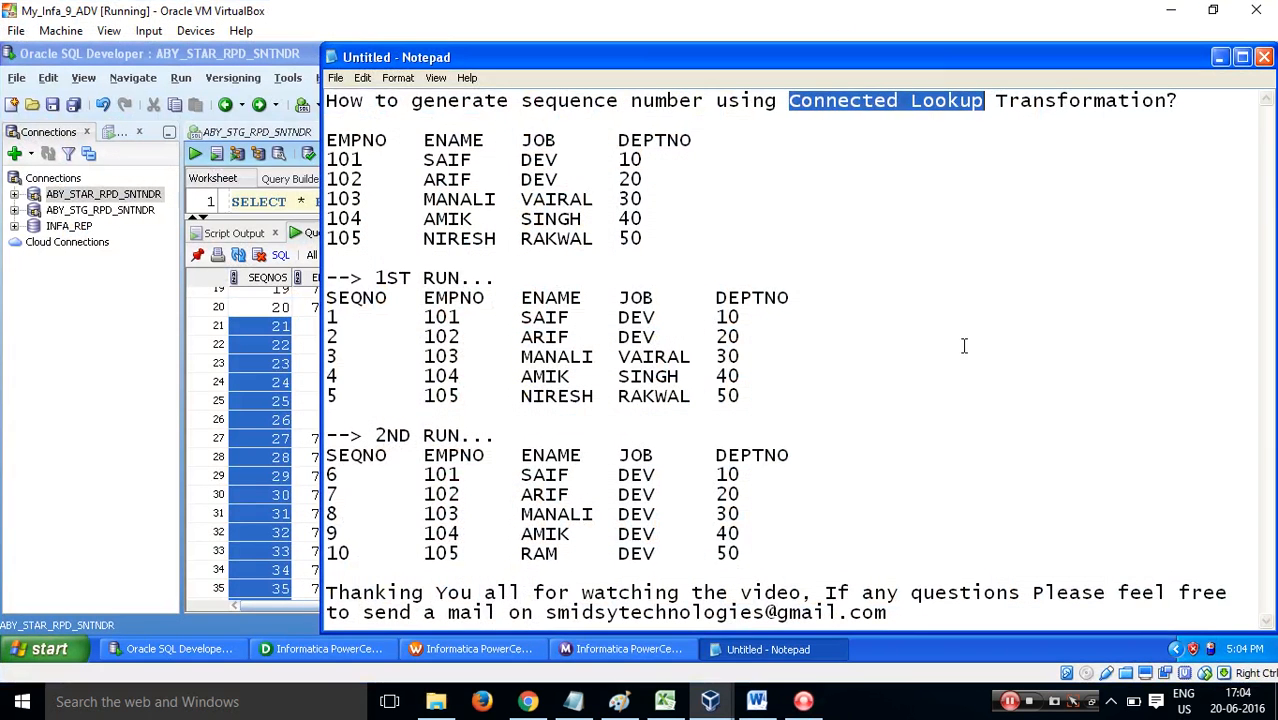